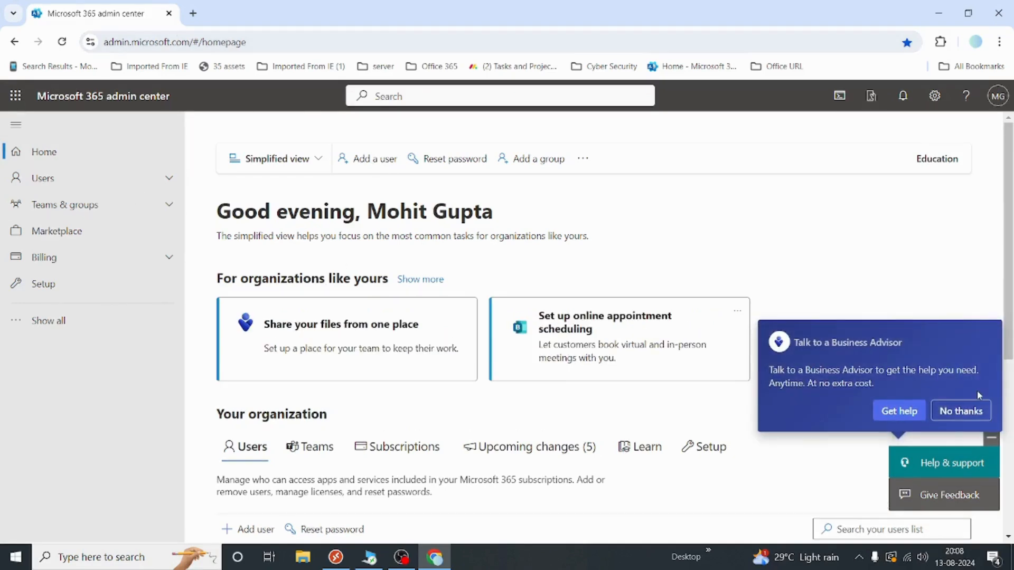
Dismiss the Business Advisor offer, go to Users > Active users, and start adding a user
left_click(961, 412)
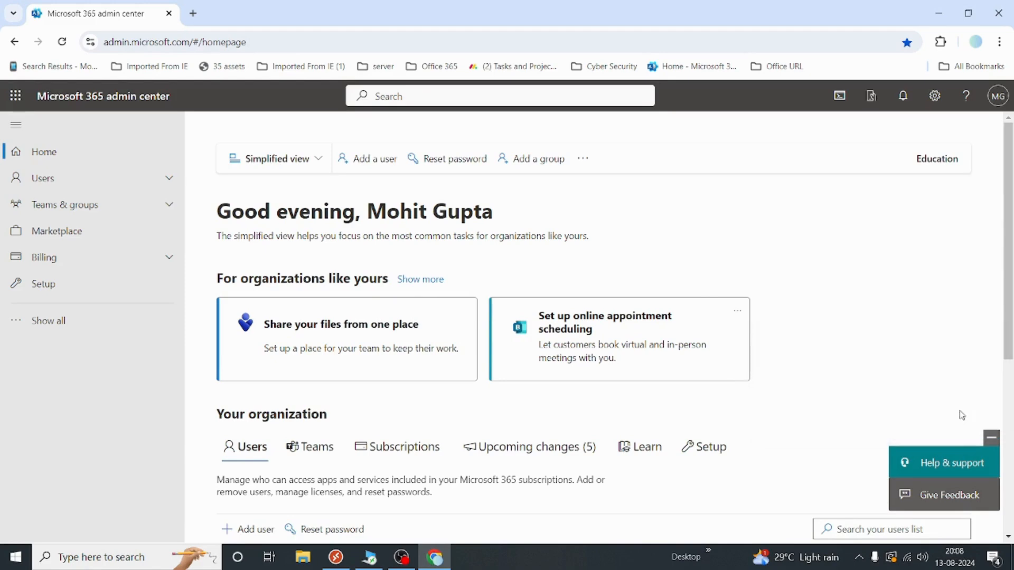
left_click(100, 327)
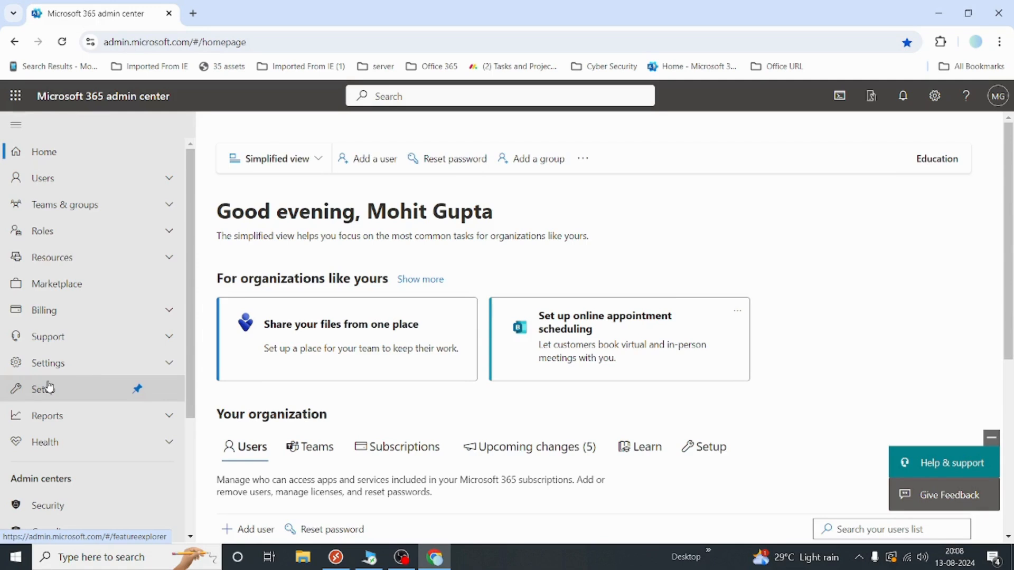
left_click(70, 188)
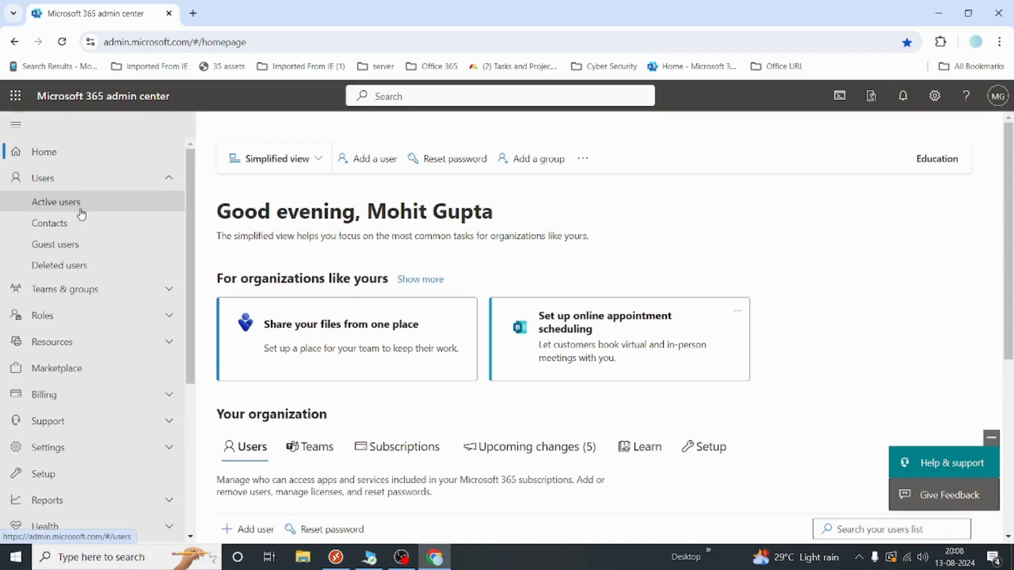
left_click(81, 211)
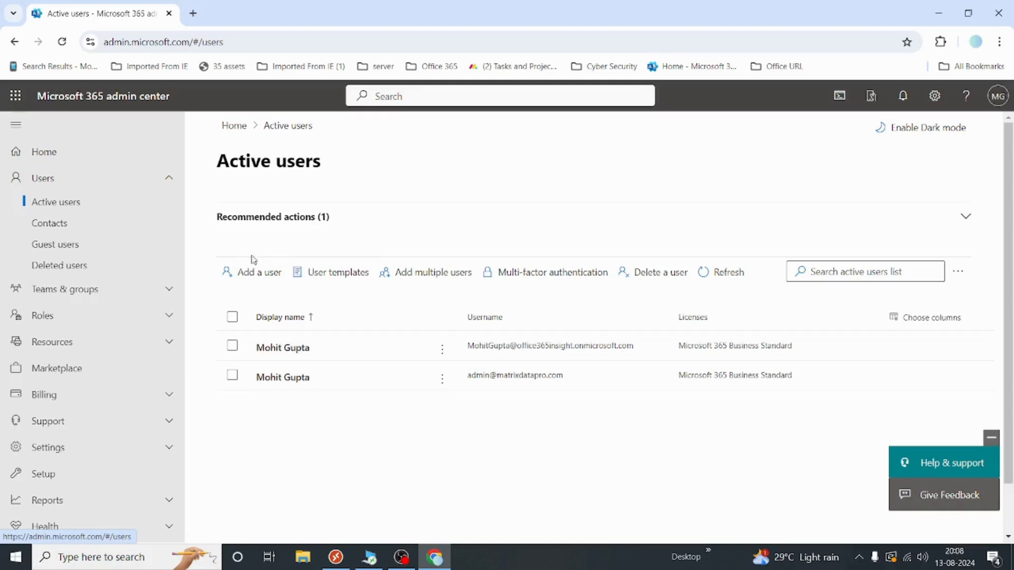
left_click(234, 281)
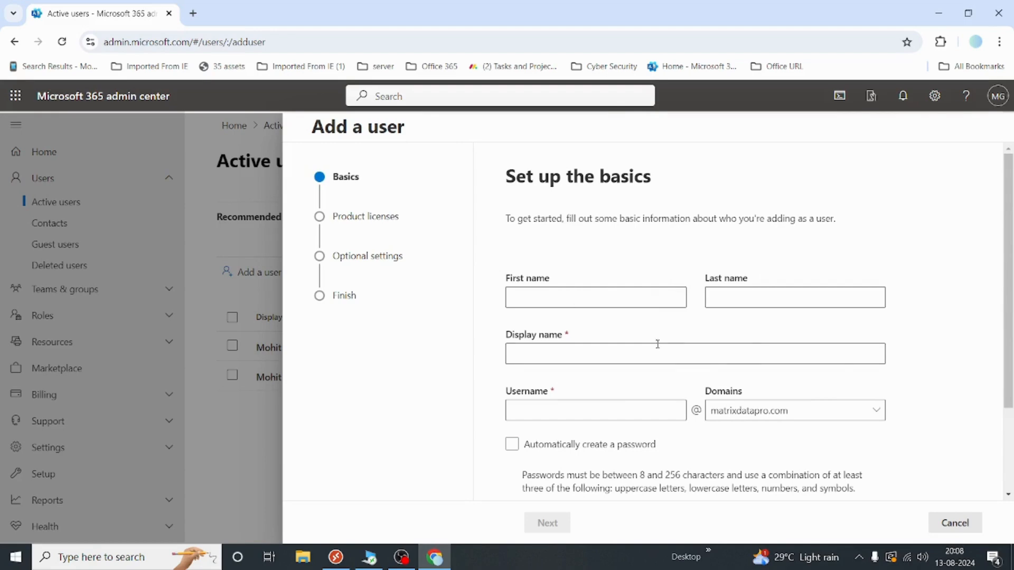
Fill in the new user's first name, last name and username, then check the available domains
left_click(550, 289)
key("Tab")
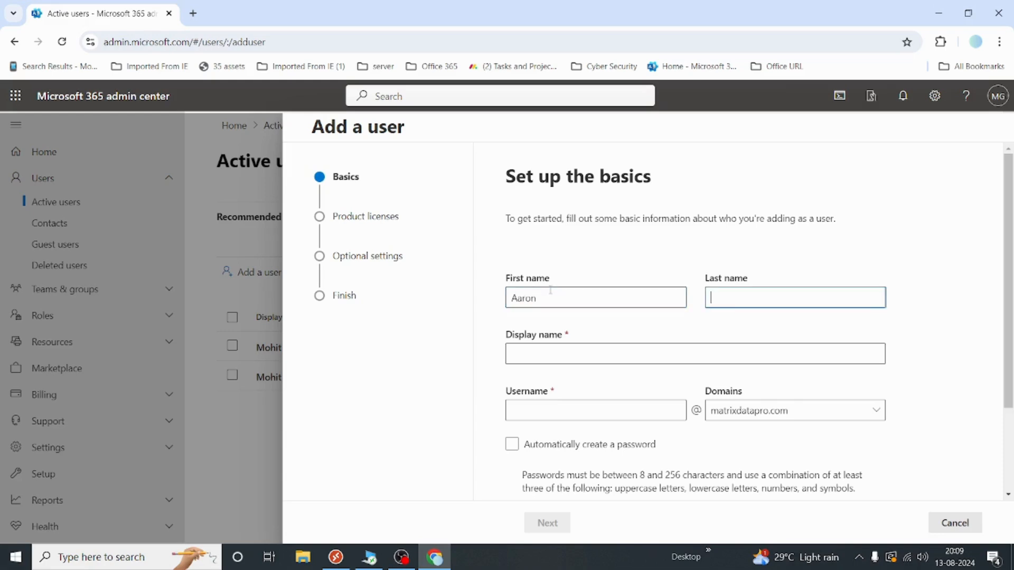
key("Tab")
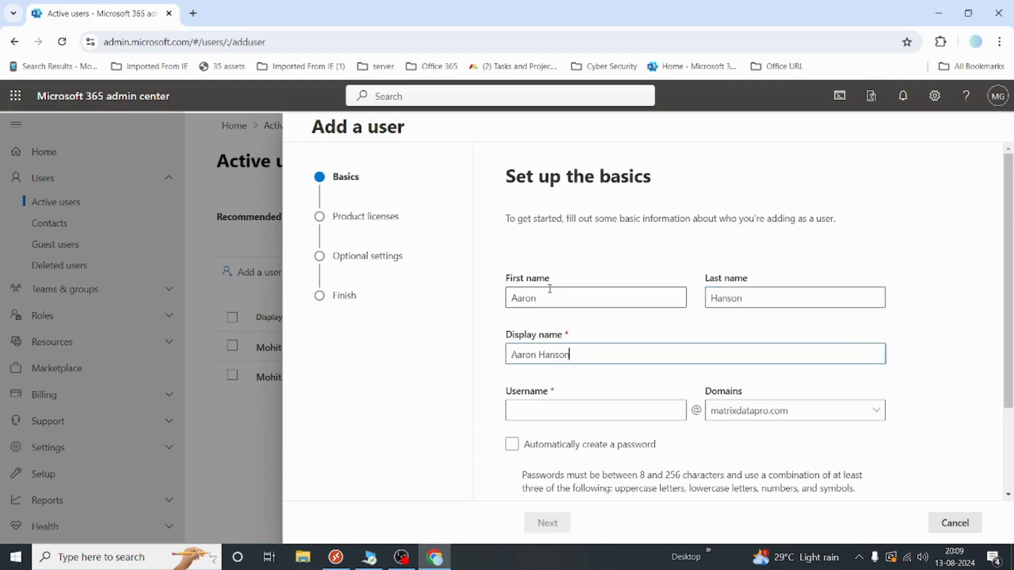
left_click(532, 410)
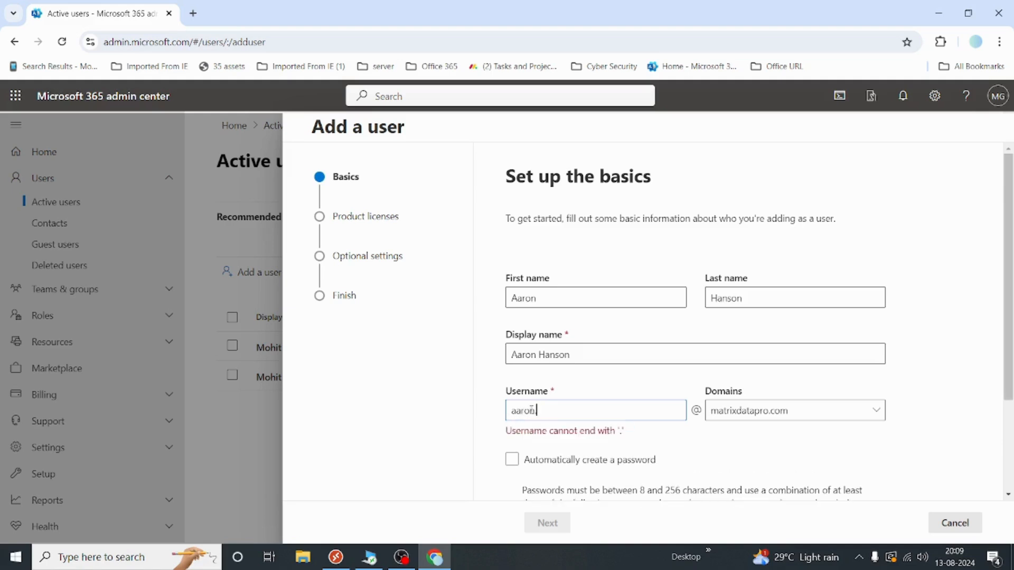
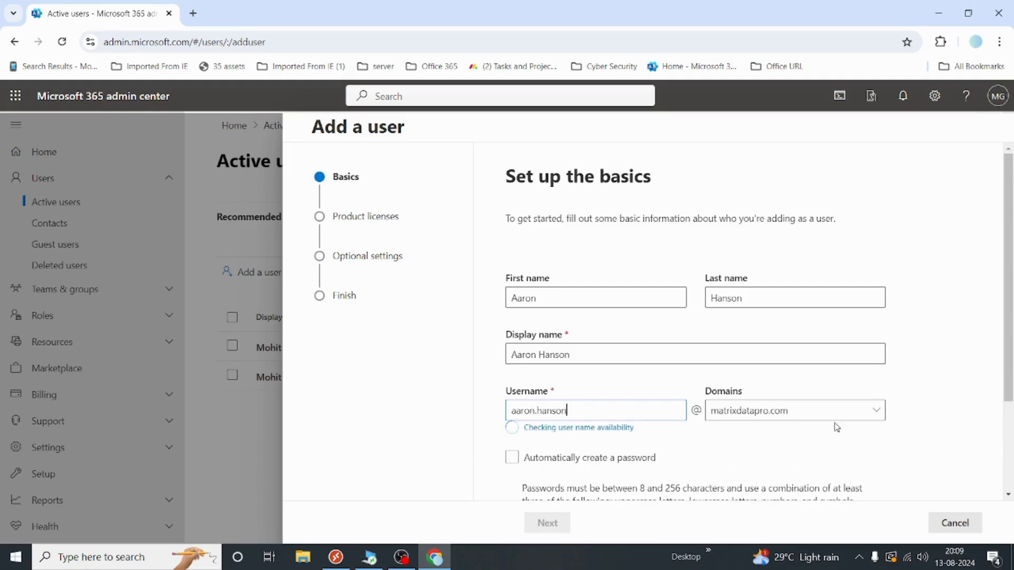
scroll(835, 426, "down", 2)
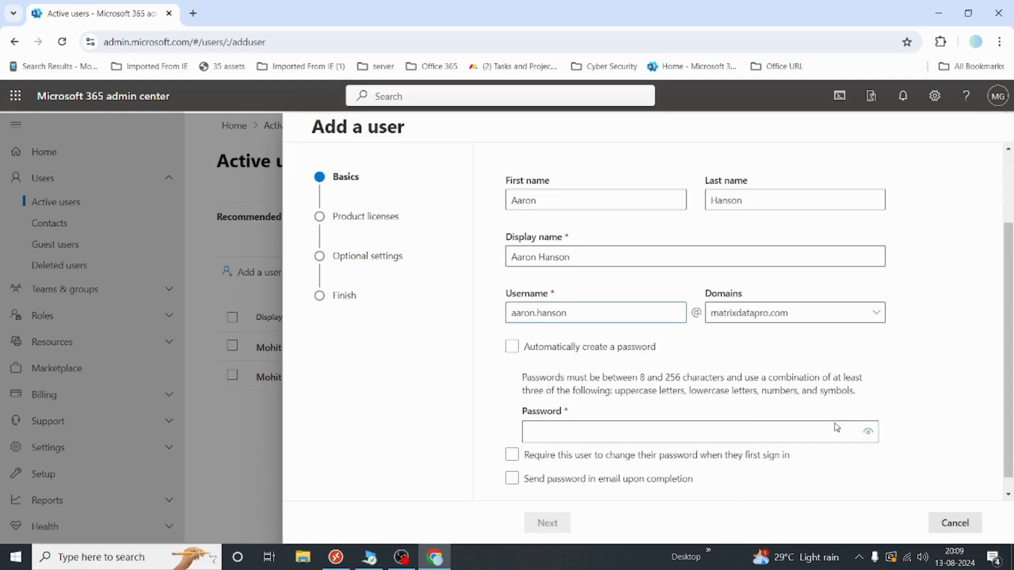
left_click(803, 317)
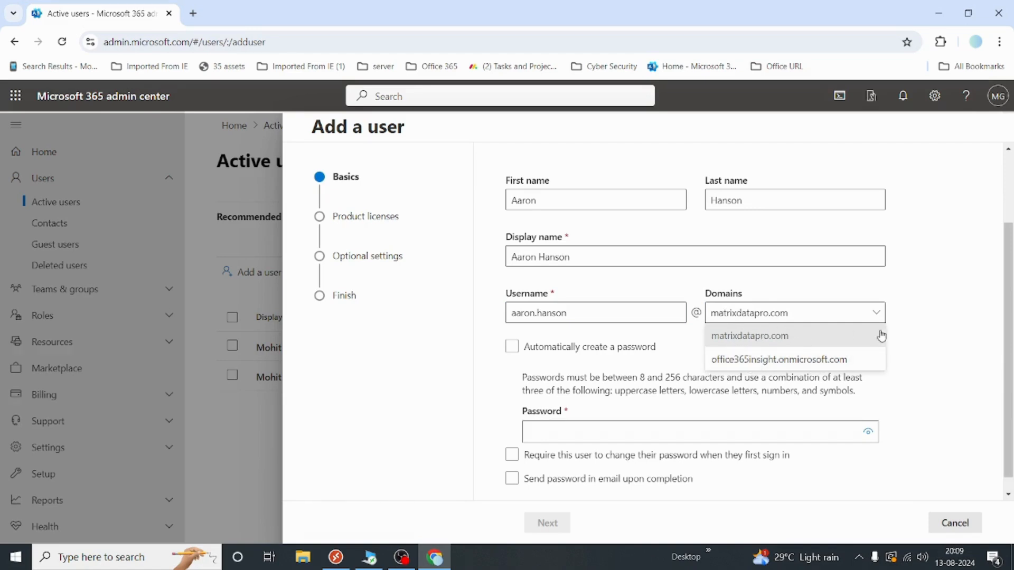
Keep the matrixdatapro.com domain and enter a password manually instead of auto-generating one
left_click(931, 368)
scroll(519, 350, "down", 1)
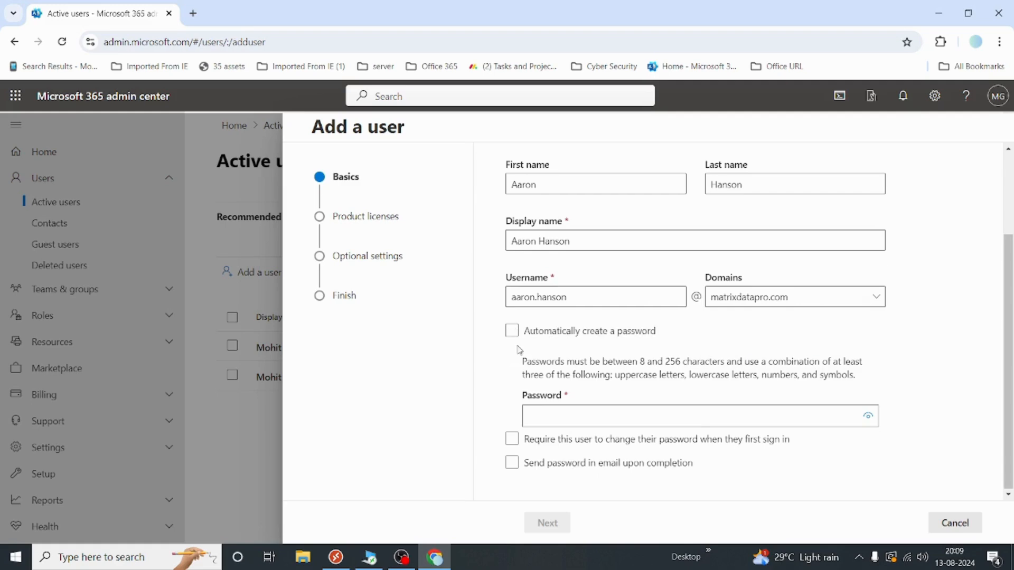
left_click(512, 333)
left_click(514, 331)
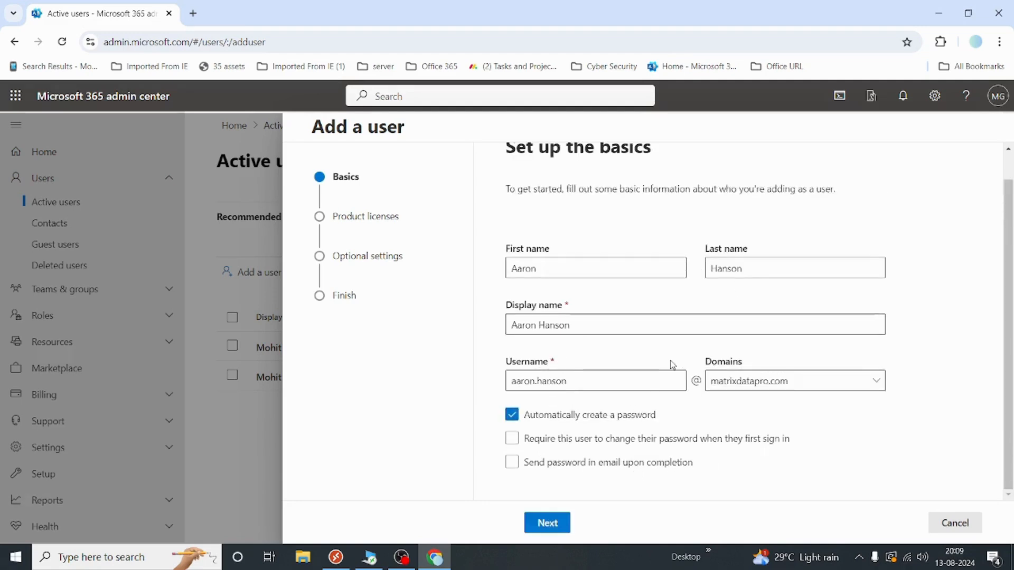
left_click(516, 416)
left_click(561, 415)
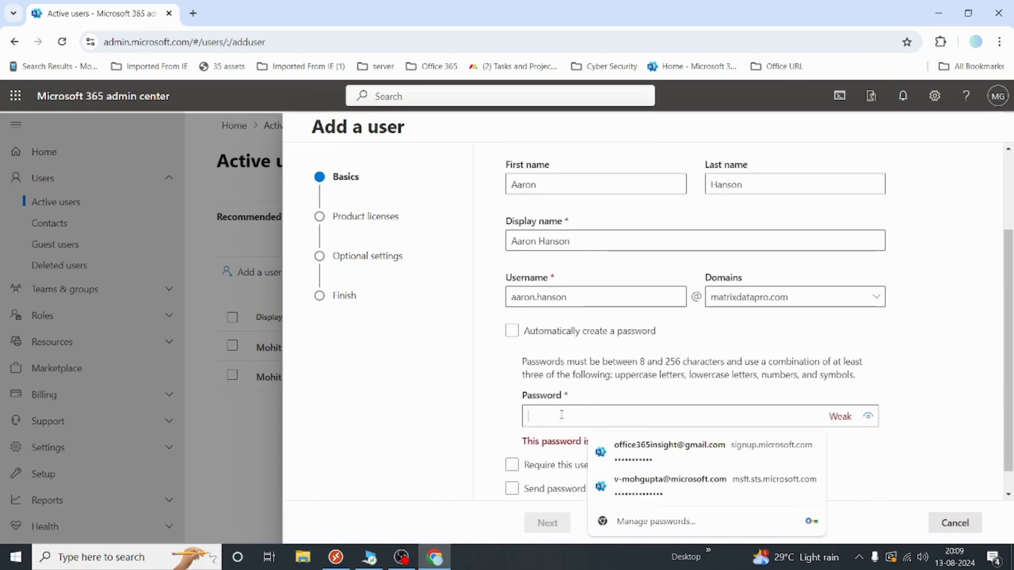
type("P")
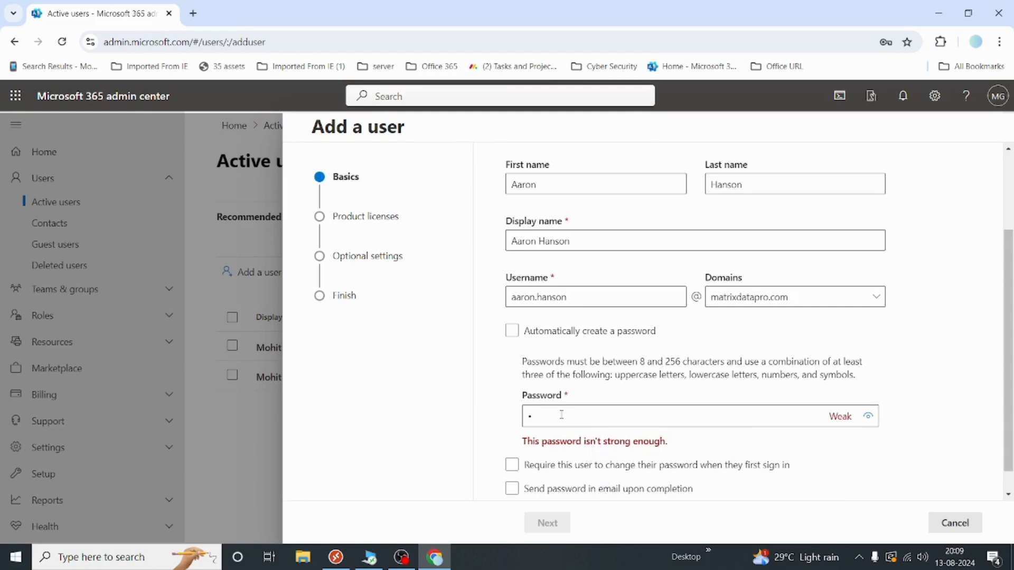
type("•••••")
scroll(561, 414, "down", 1)
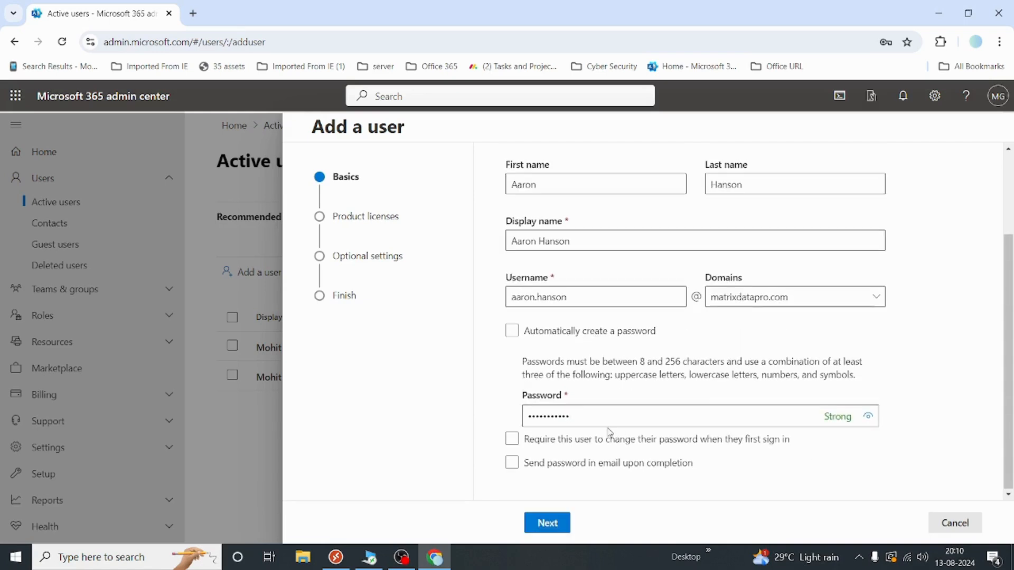
Turn off the forced password change at sign-in and the password email, then continue
left_click(700, 447)
left_click(511, 463)
scroll(720, 437, "down", 1)
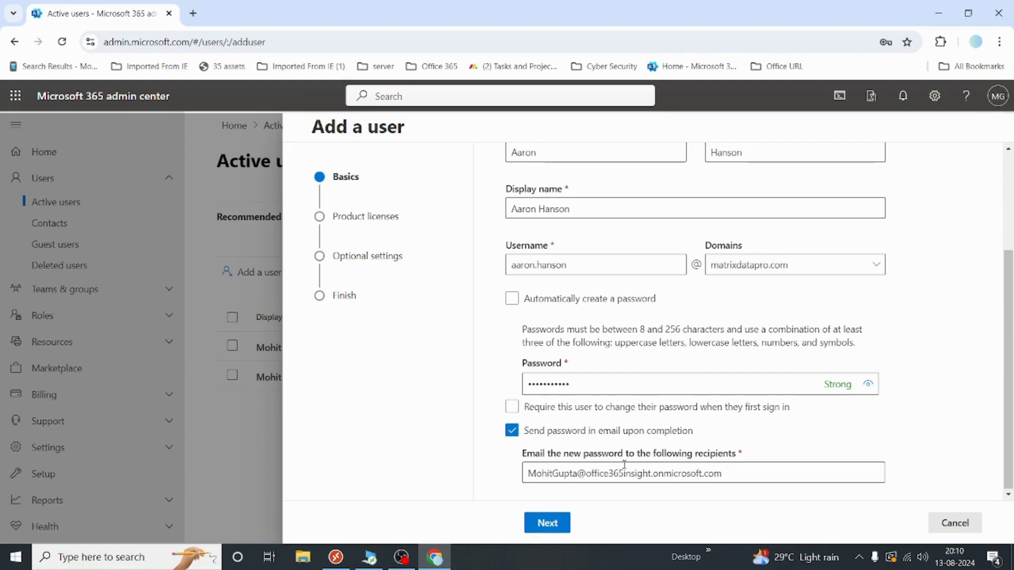
left_click_drag(740, 470, 485, 494)
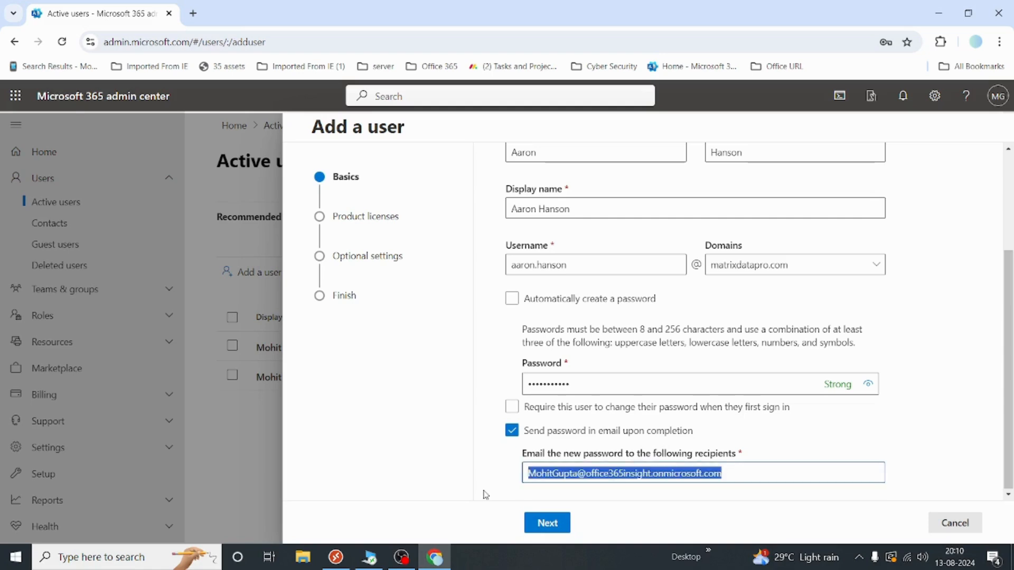
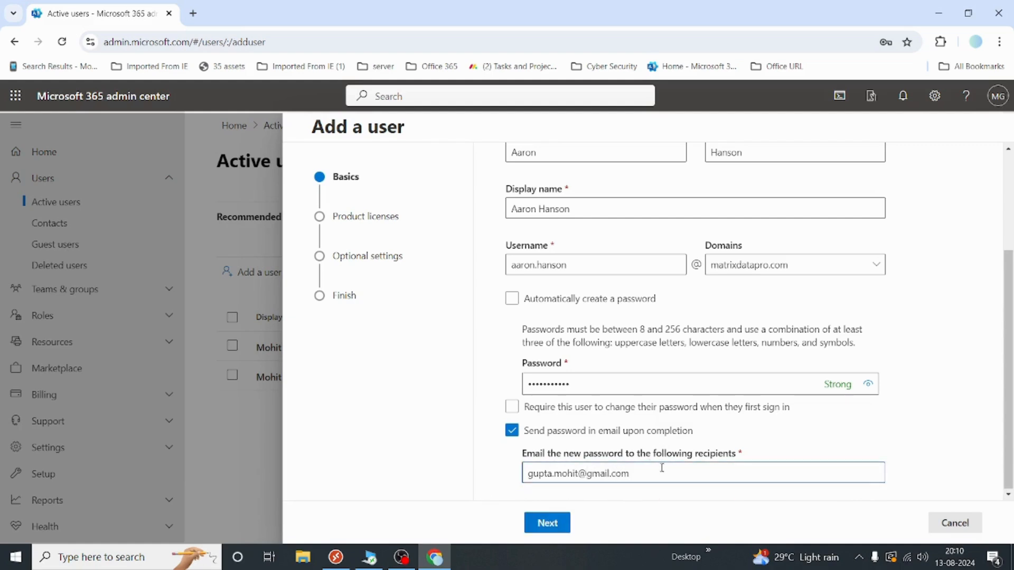
left_click_drag(661, 473, 334, 534)
key("BackSpace")
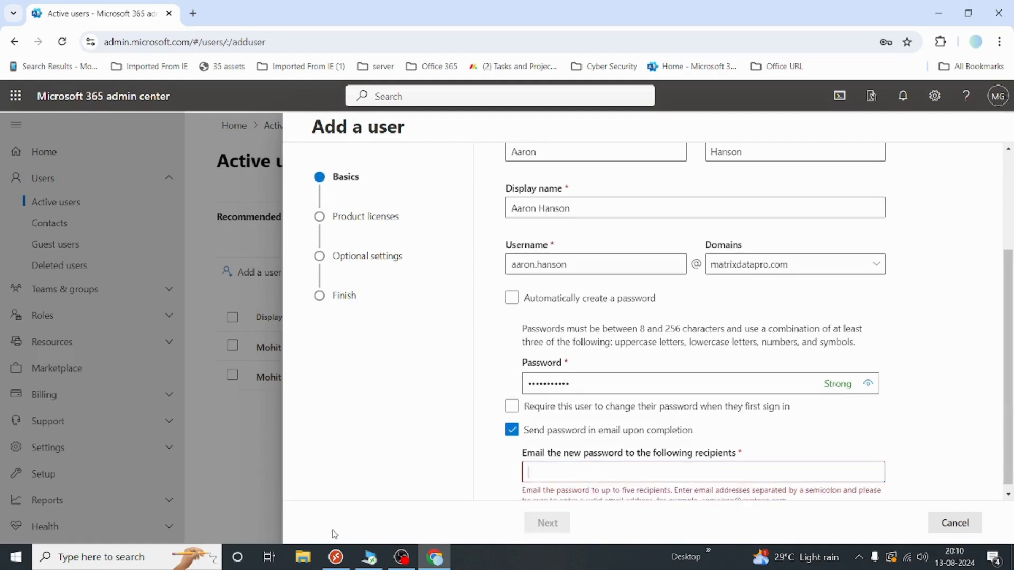
left_click(512, 431)
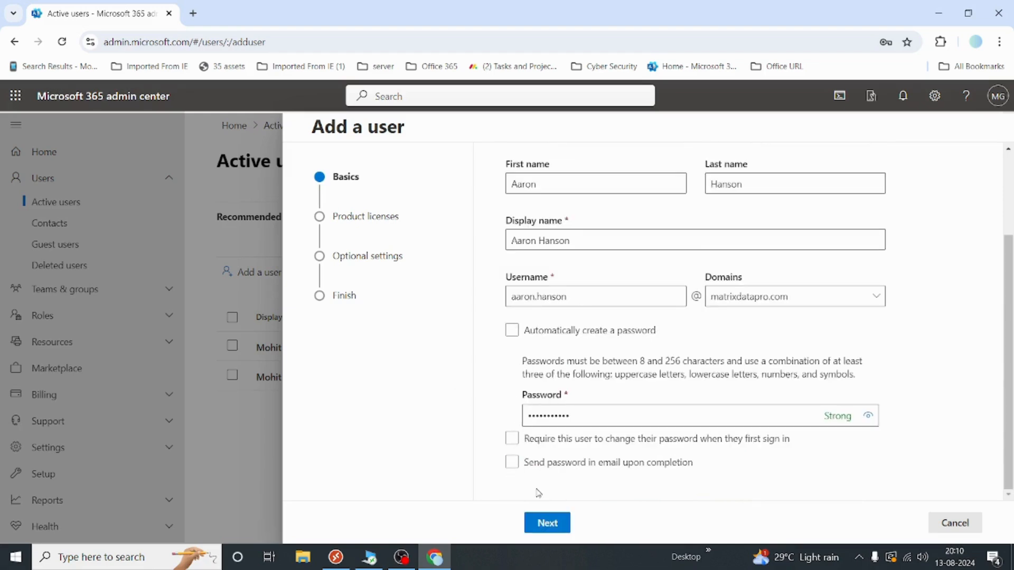
left_click(548, 523)
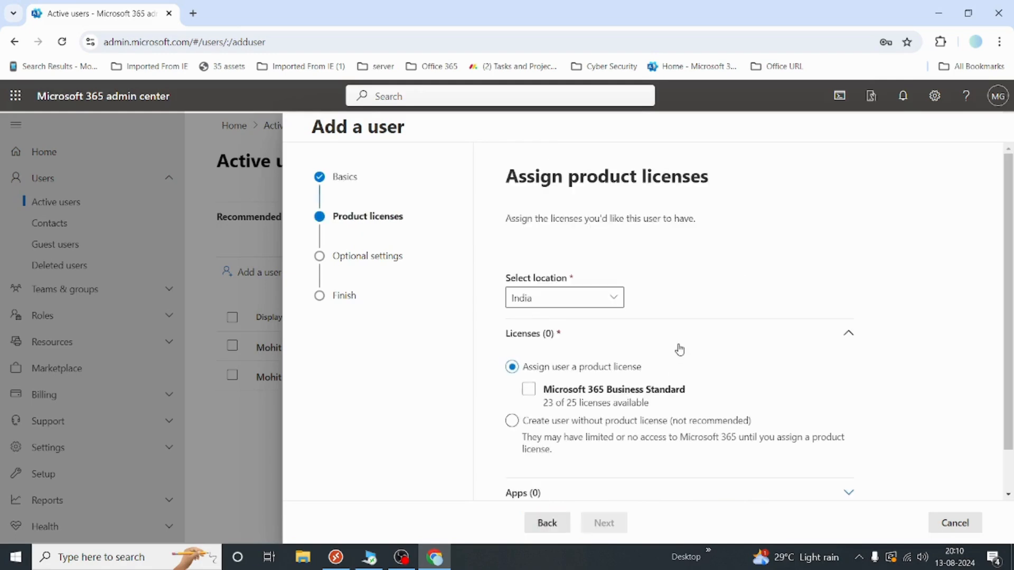
Select the Microsoft 365 Business Standard license and review its included apps
scroll(680, 350, "down", 1)
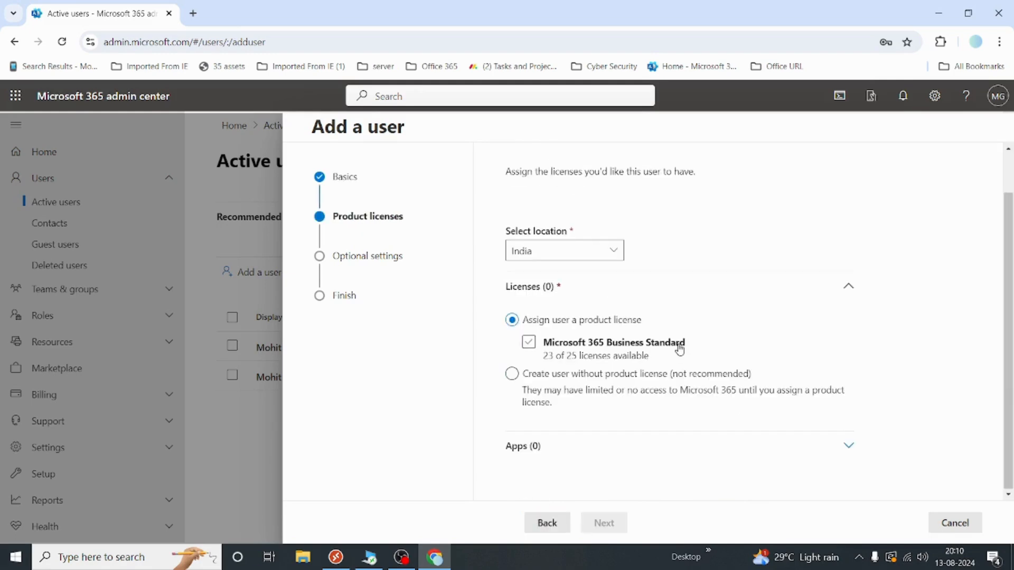
left_click(605, 345)
left_click(541, 348)
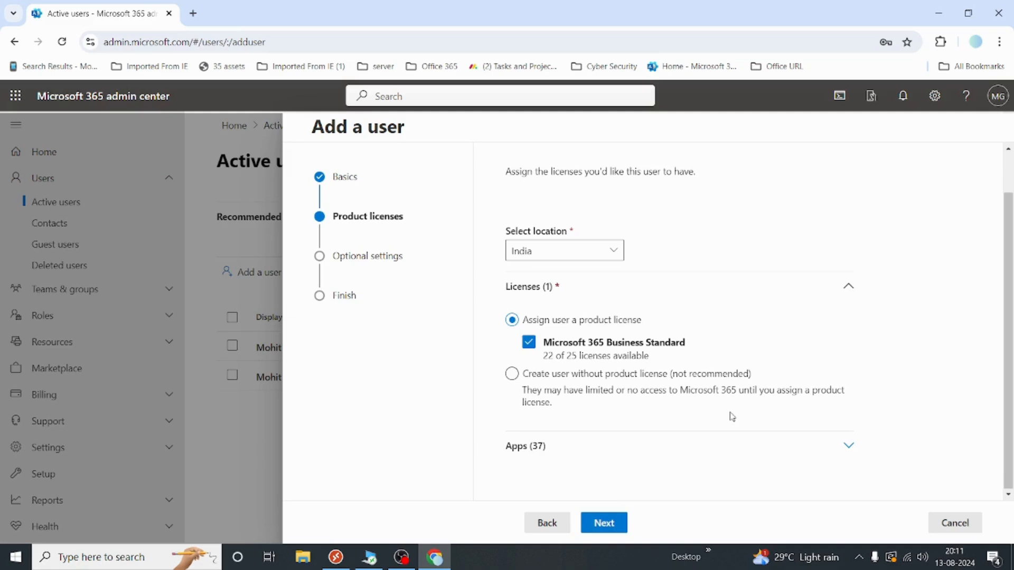
left_click(546, 446)
scroll(547, 446, "down", 3)
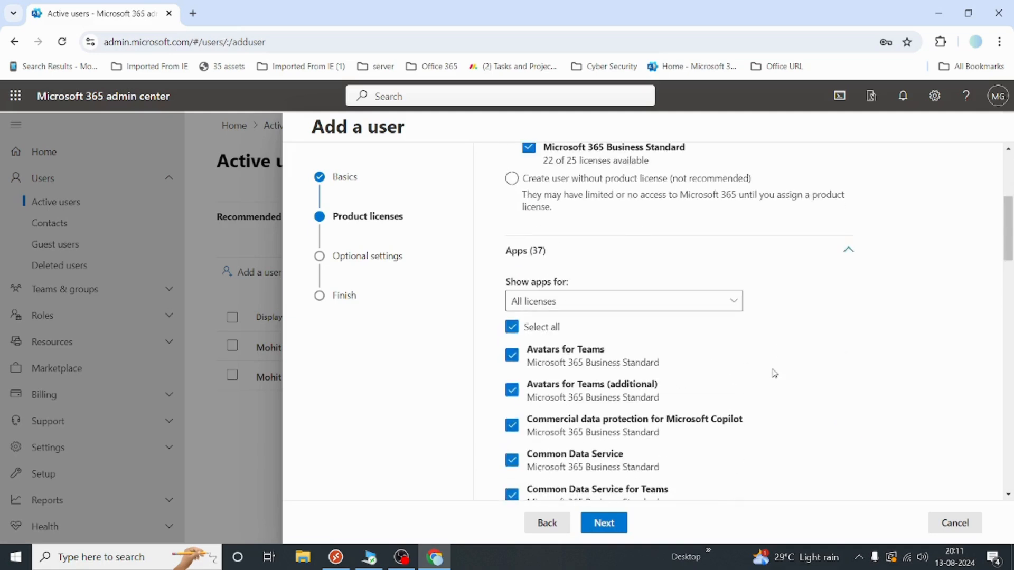
scroll(771, 373, "down", 1)
scroll(772, 373, "up", 3)
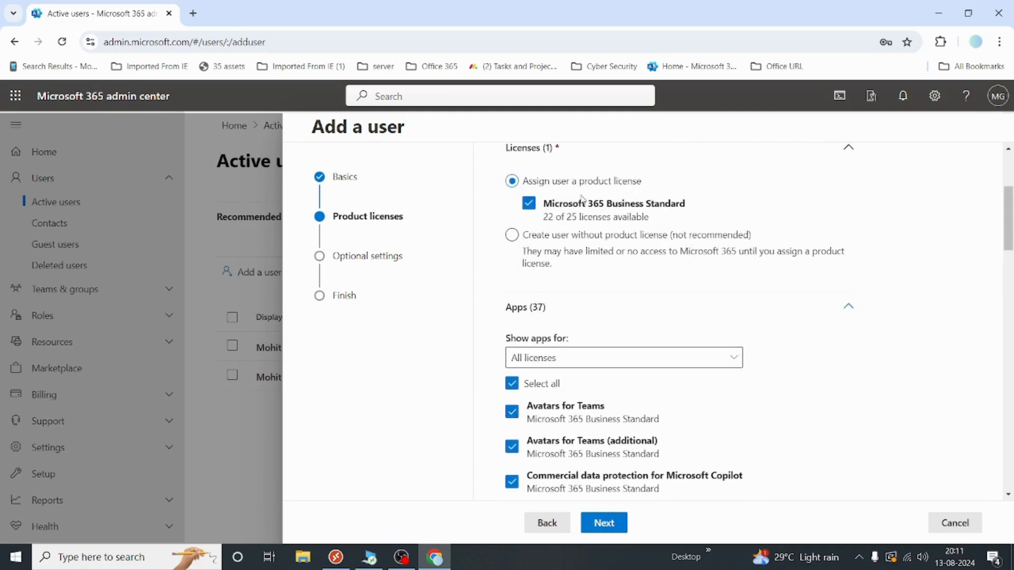
scroll(755, 376, "down", 3)
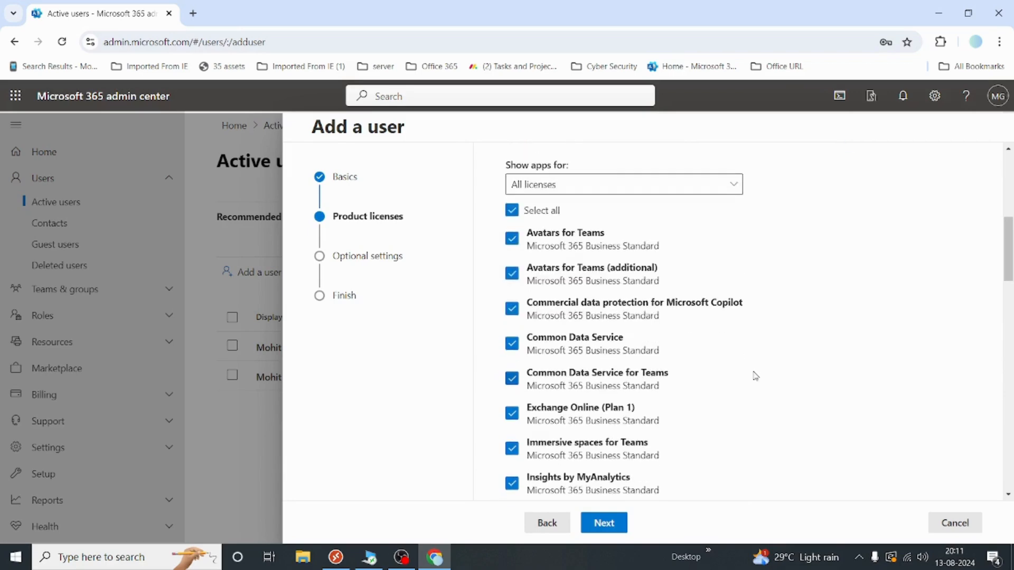
scroll(755, 376, "down", 7)
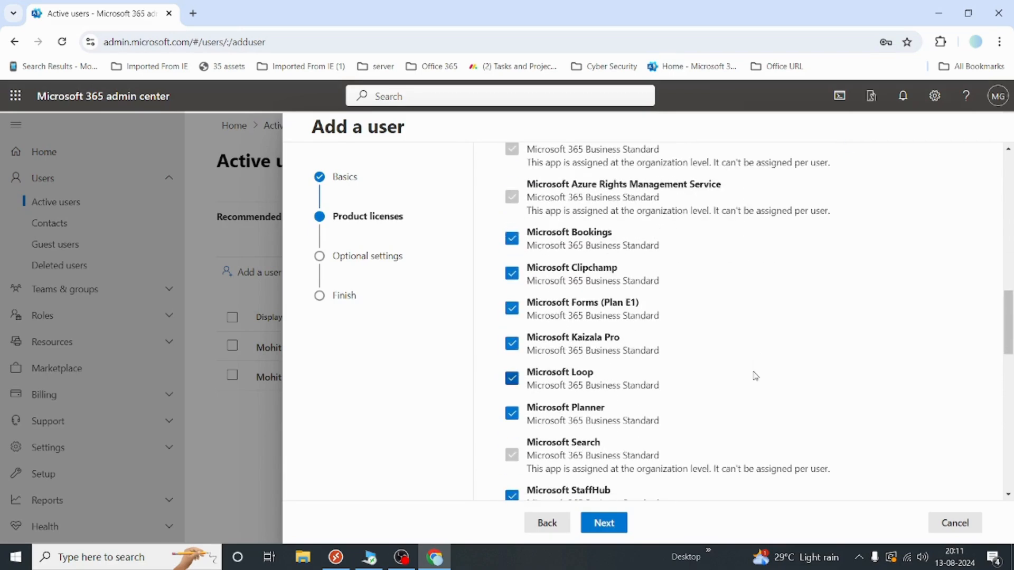
scroll(755, 376, "down", 5)
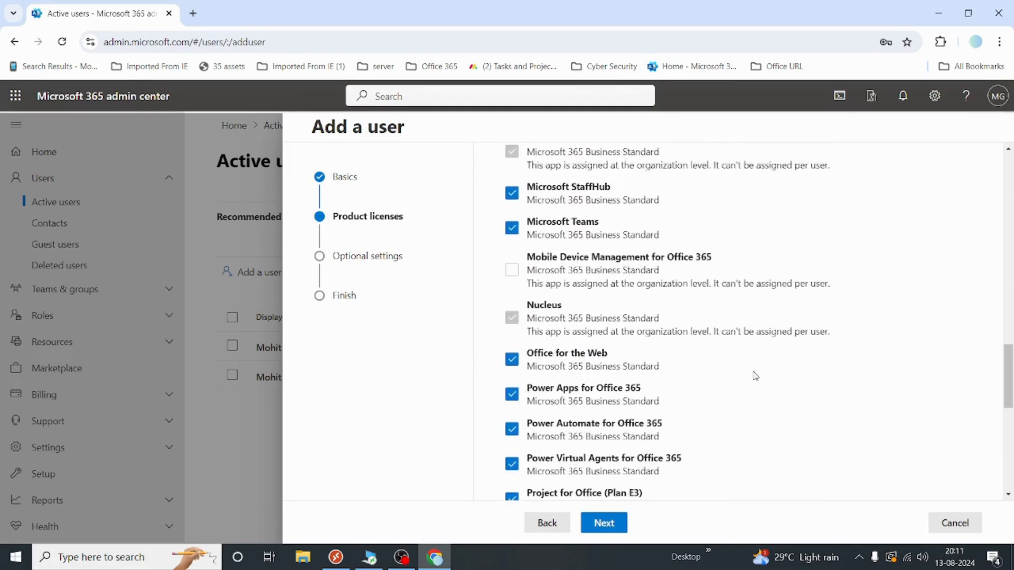
scroll(755, 376, "down", 8)
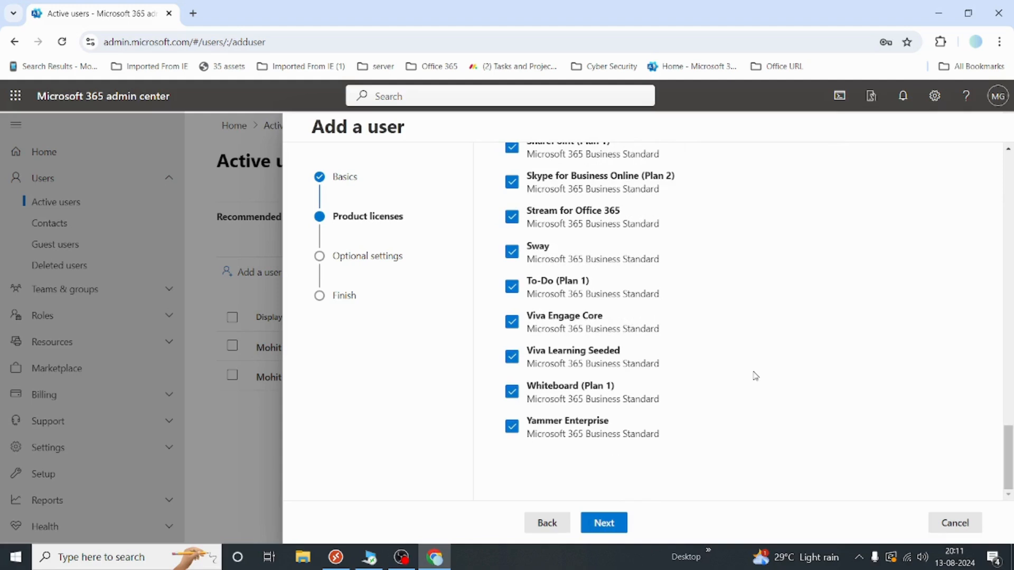
scroll(755, 376, "up", 4)
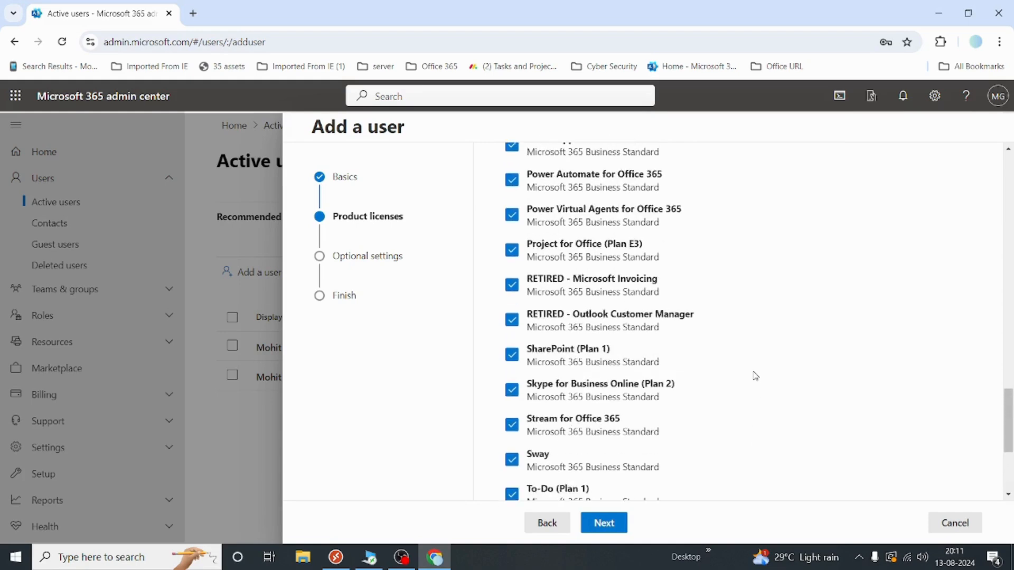
scroll(755, 376, "up", 6)
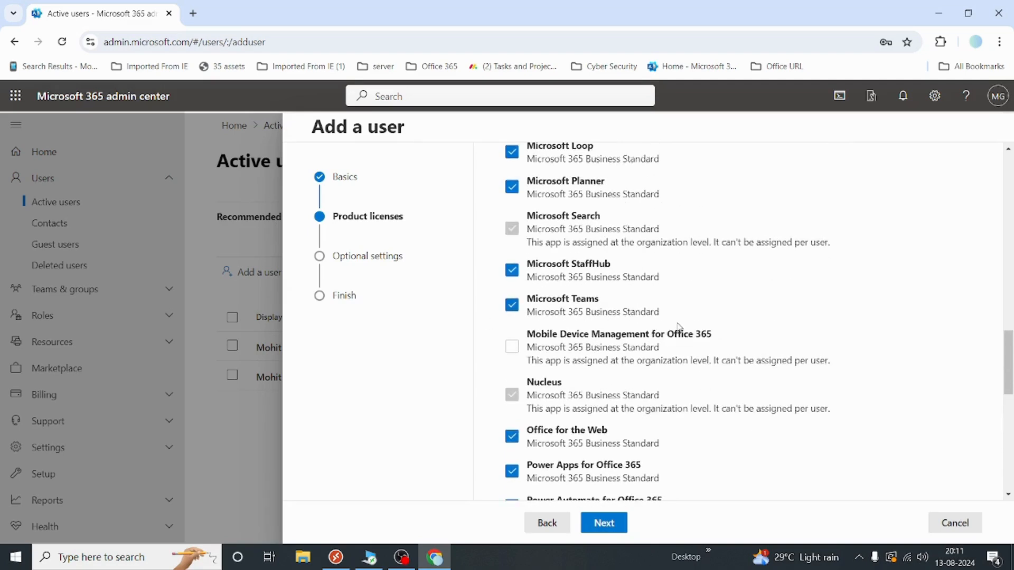
Toggle Microsoft Teams off and back on so it stays enabled
left_click(511, 305)
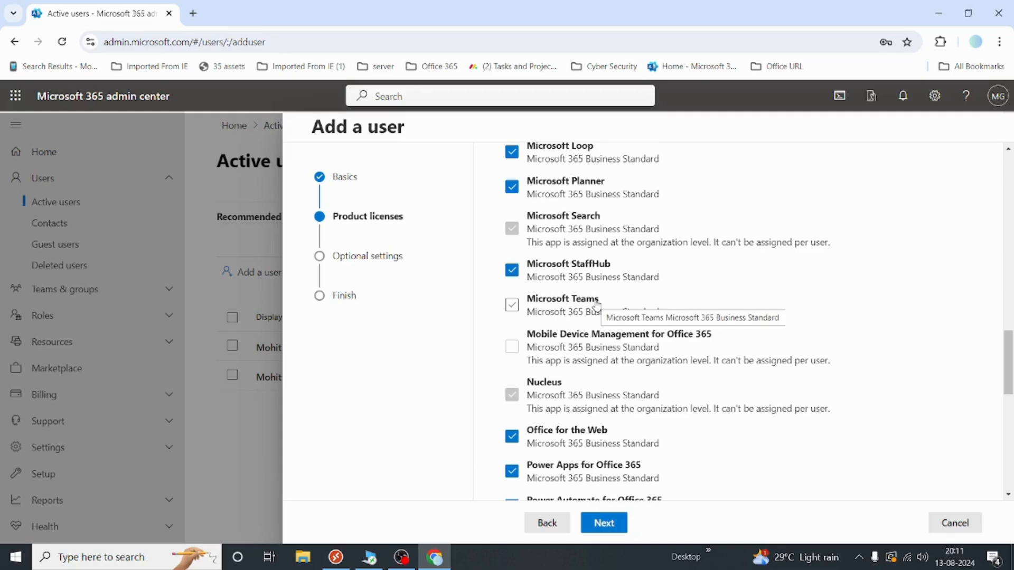
left_click(597, 305)
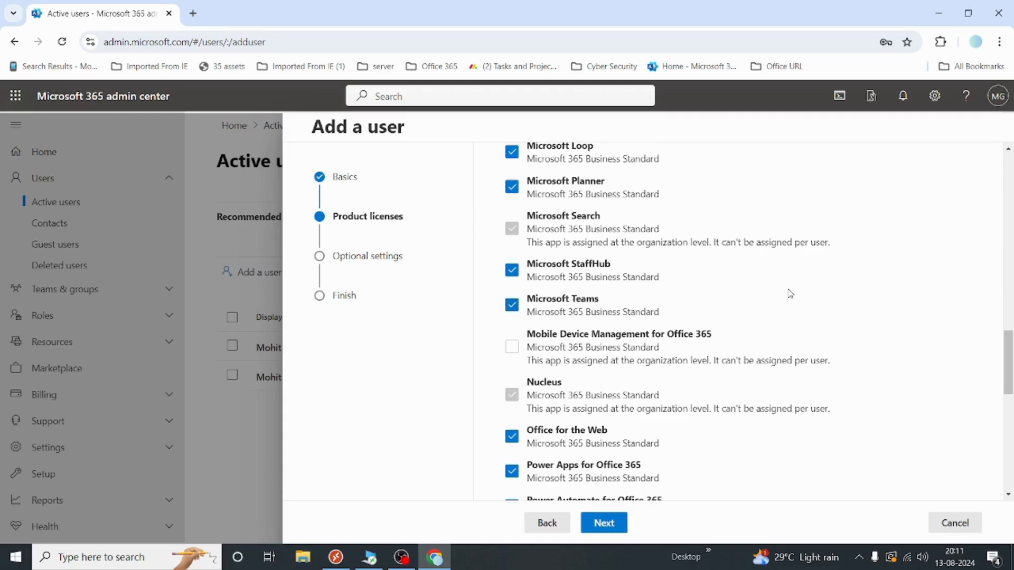
scroll(789, 294, "up", 10)
scroll(789, 293, "up", 1)
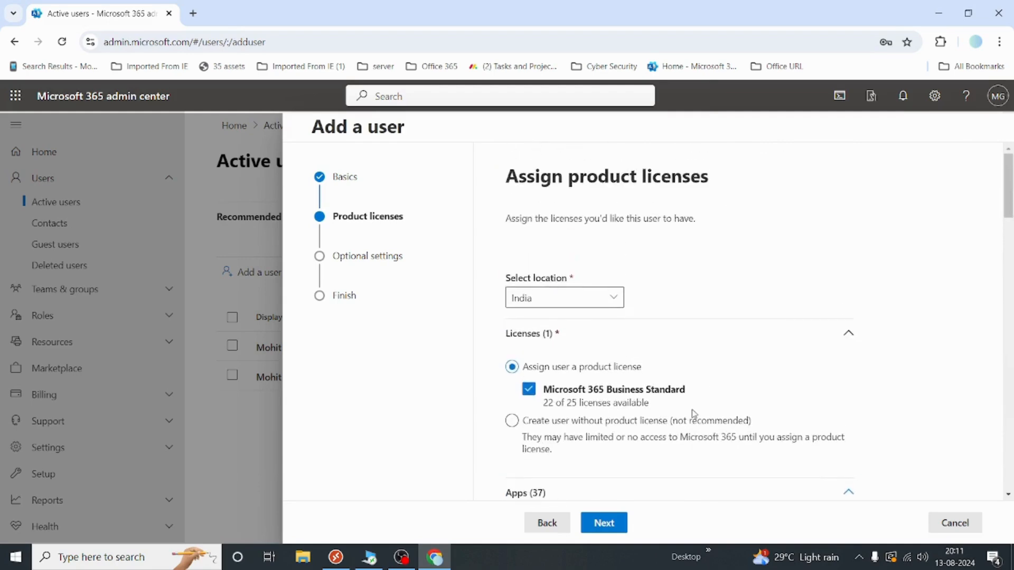
On Optional settings, set the user's role to Admin center access and review the role descriptions
left_click(599, 524)
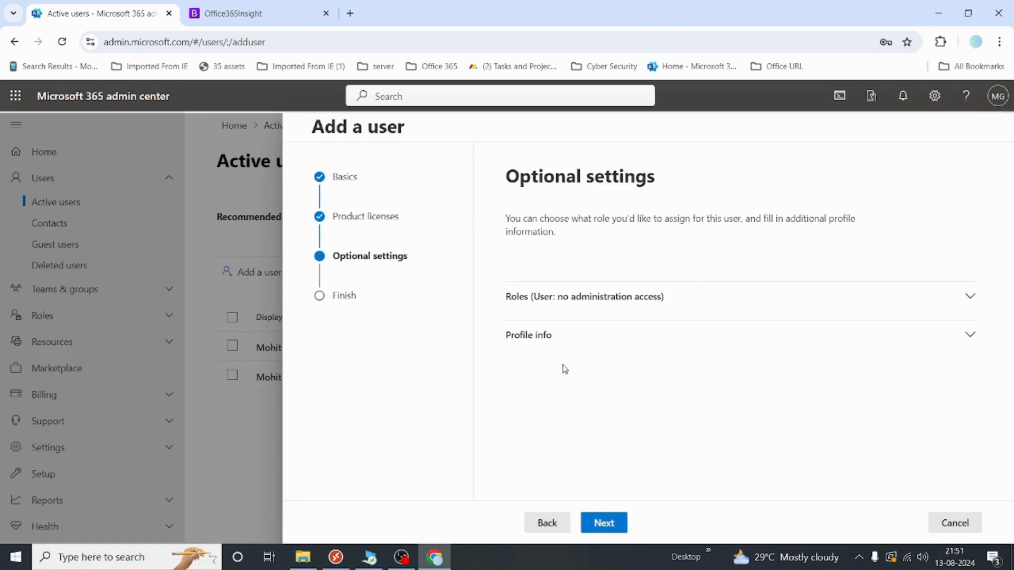
left_click(603, 297)
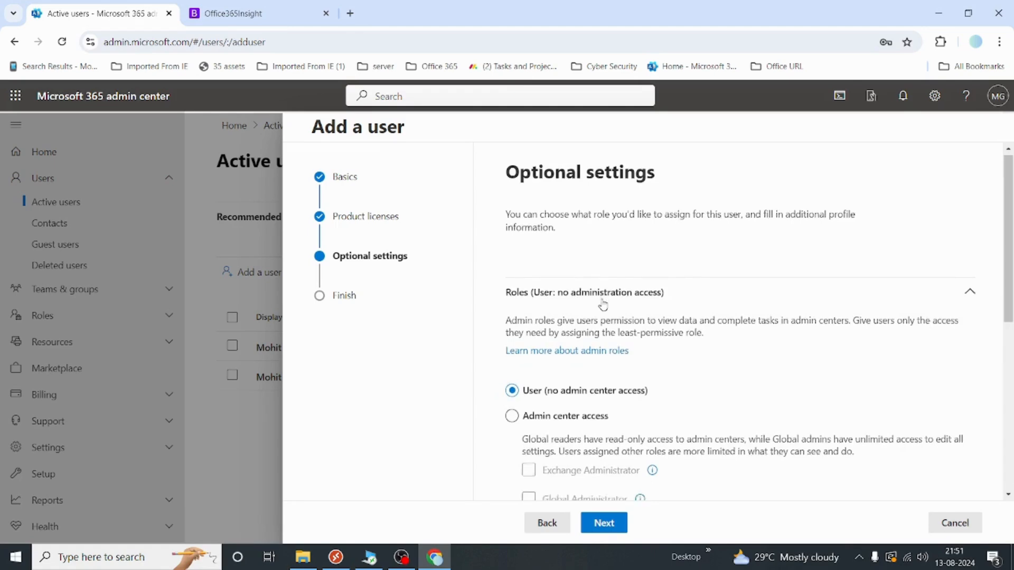
scroll(603, 305, "down", 2)
scroll(590, 264, "down", 1)
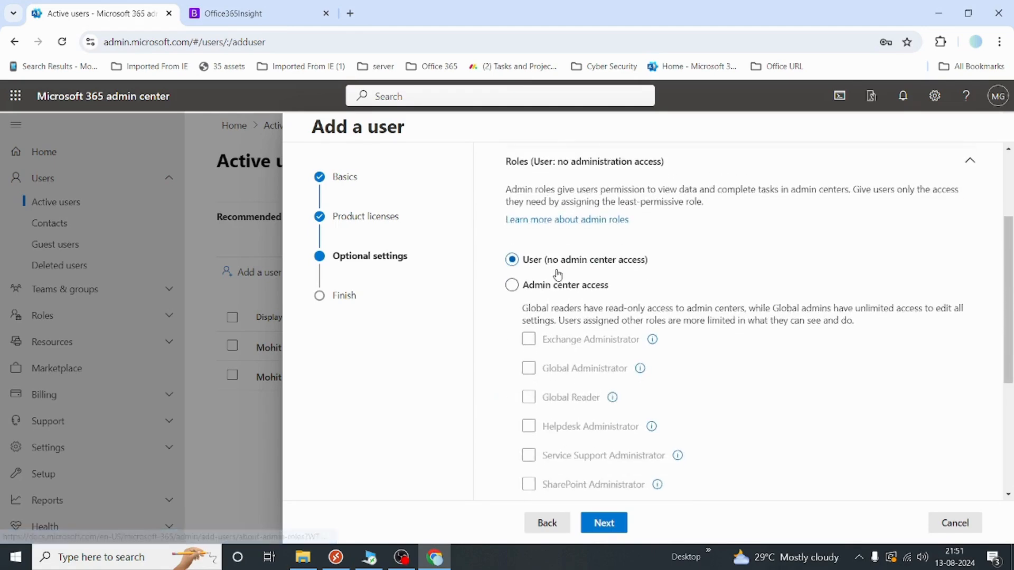
left_click(512, 285)
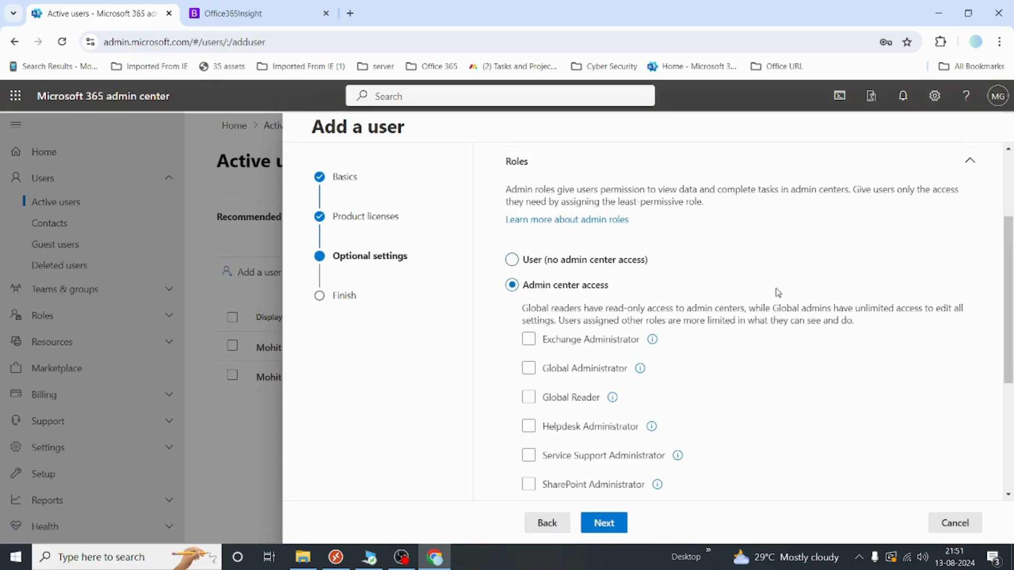
scroll(778, 292, "down", 2)
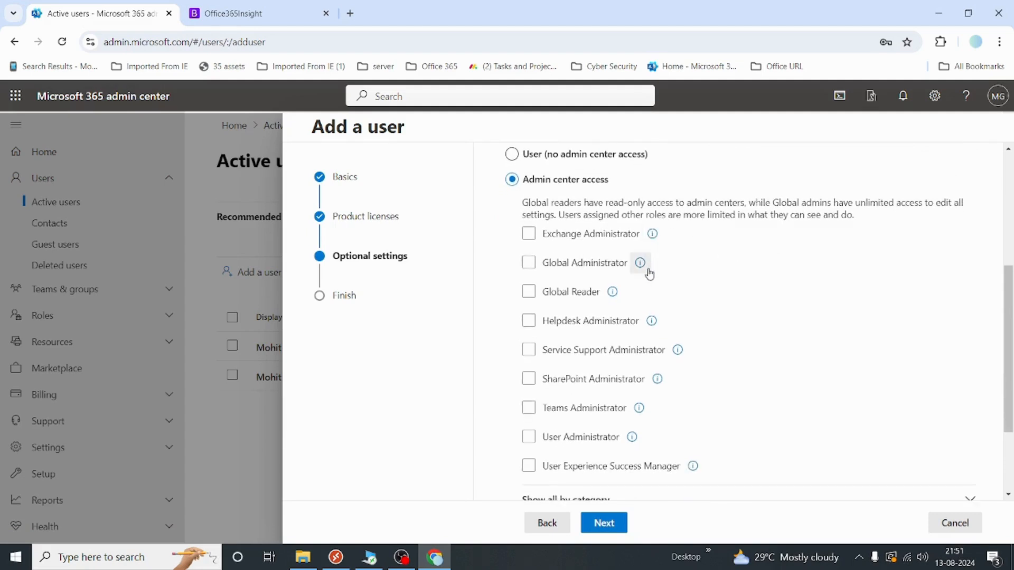
scroll(674, 369, "down", 1)
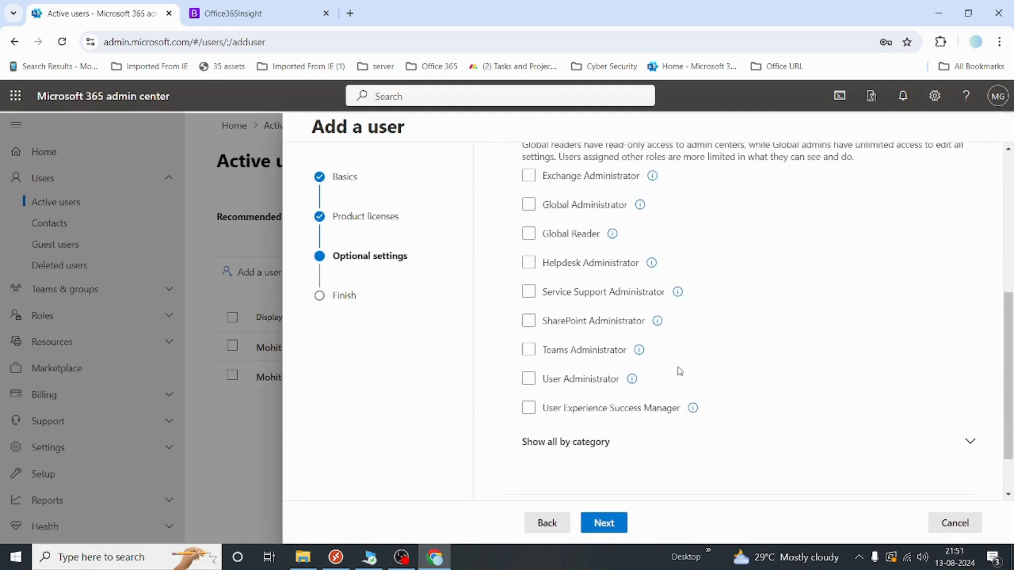
scroll(679, 372, "up", 1)
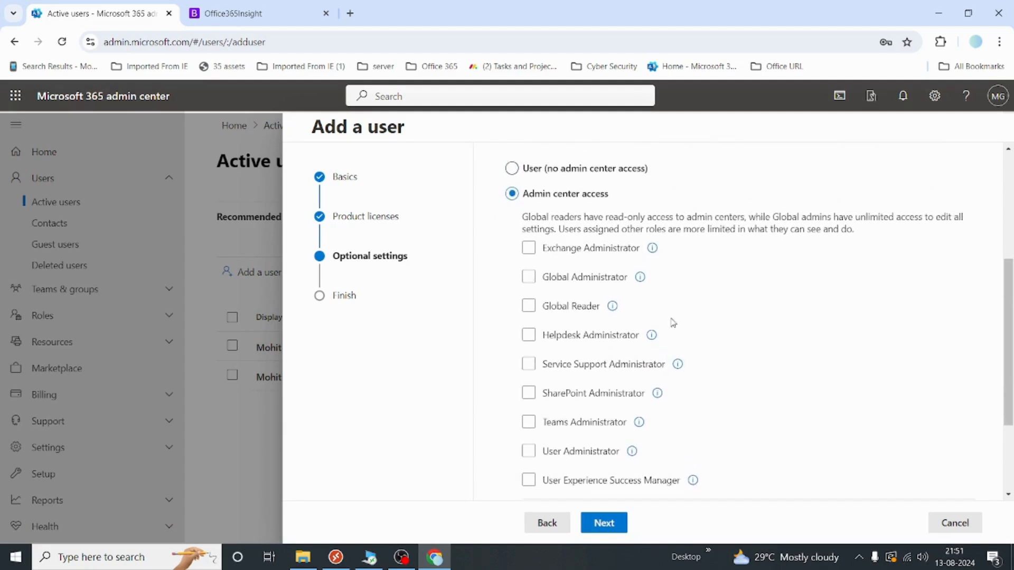
mouse_move(655, 258)
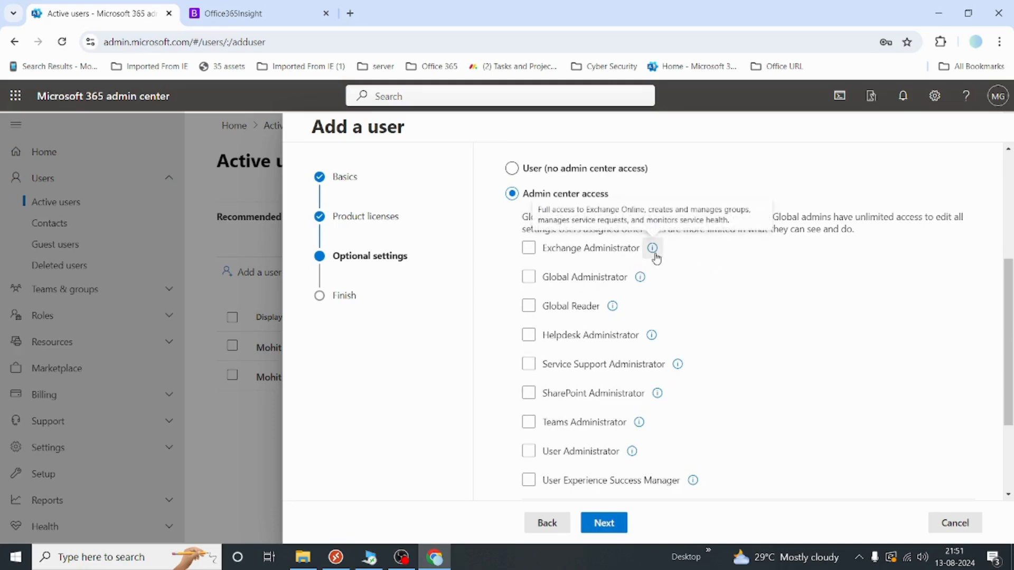
mouse_move(636, 288)
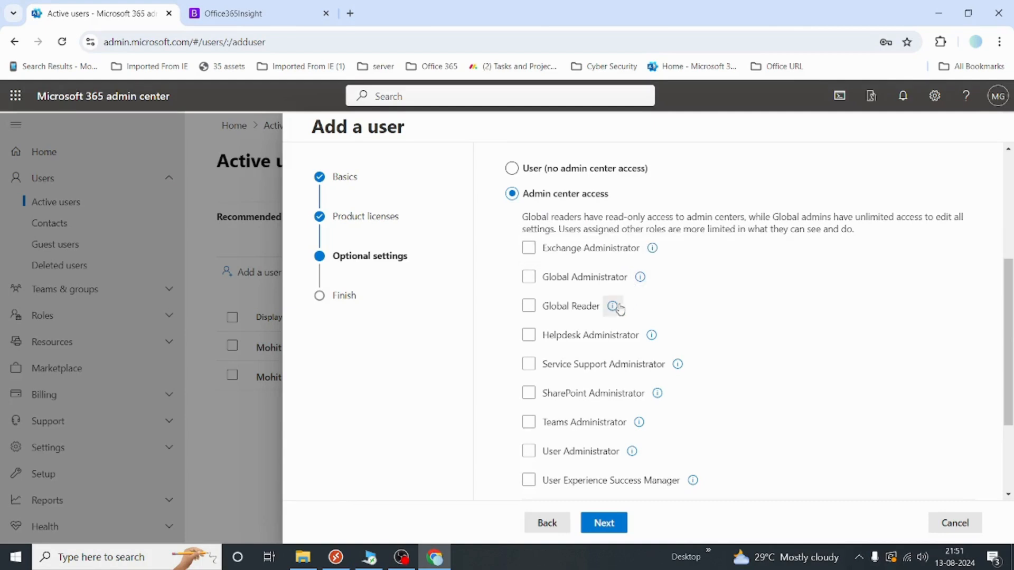
mouse_move(613, 312)
Read the Microsoft 365 Administrative Roles article on the Office 365 Insight blog
left_click(248, 15)
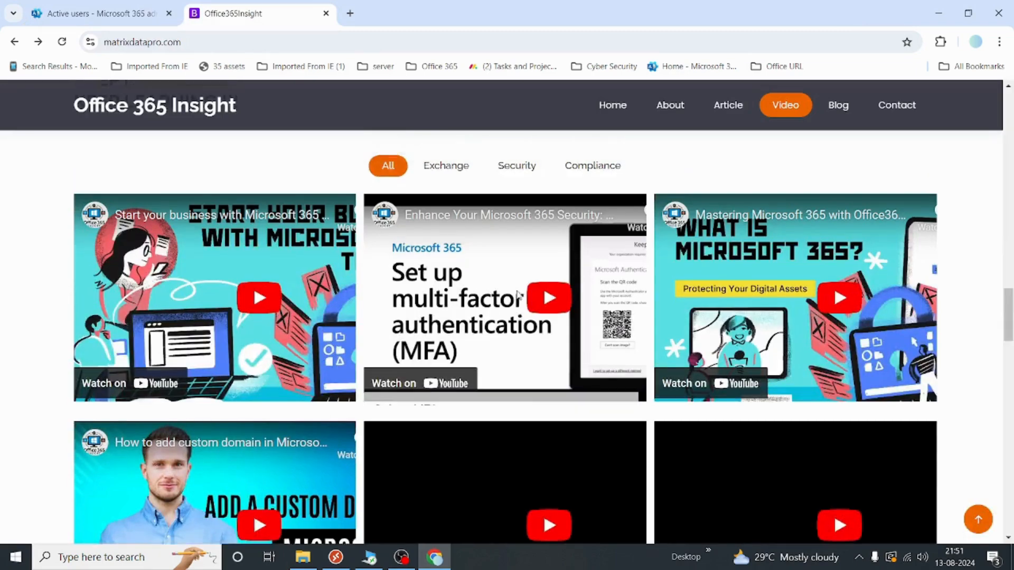
scroll(414, 242, "up", 7)
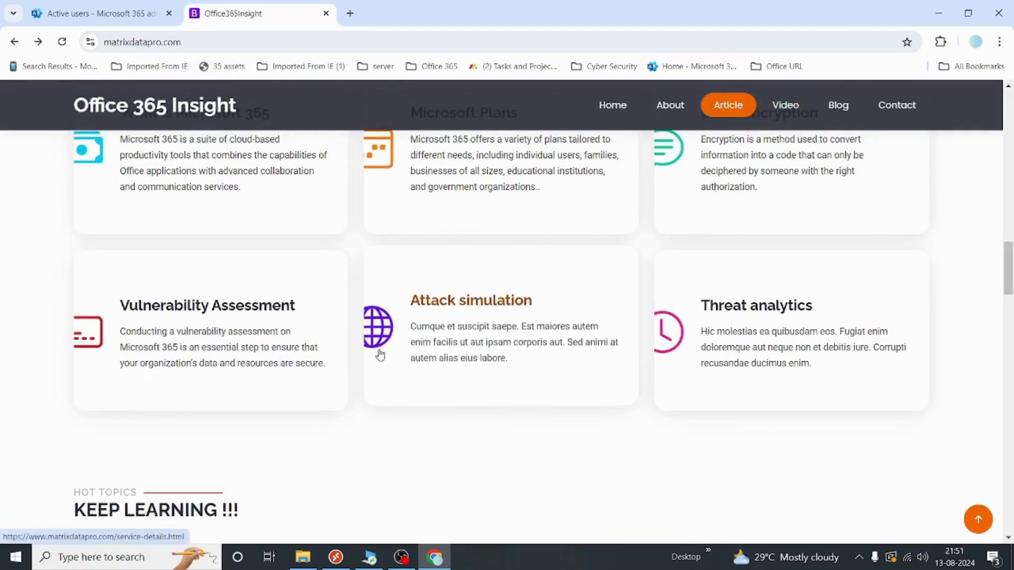
scroll(379, 351, "up", 8)
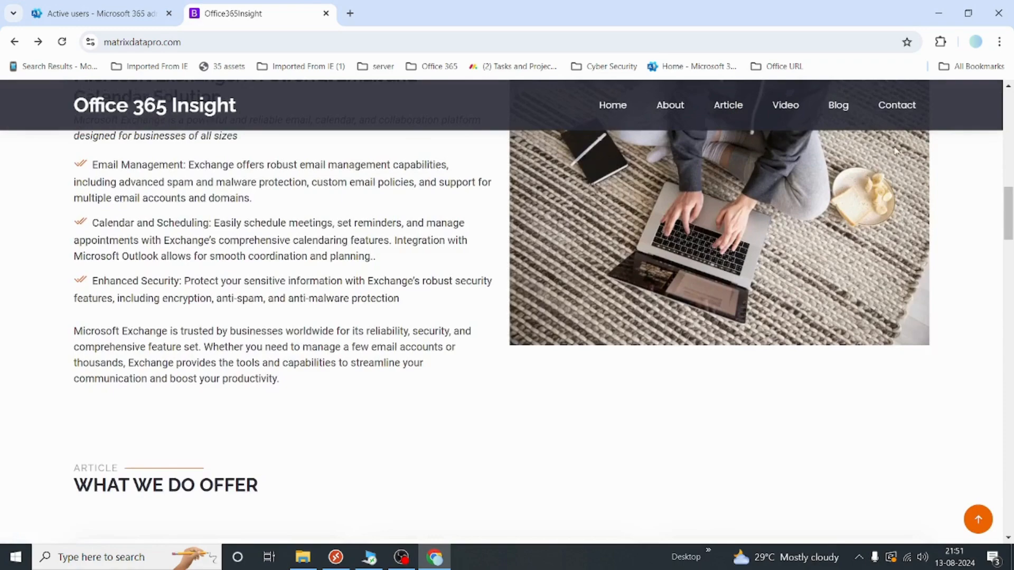
left_click(836, 113)
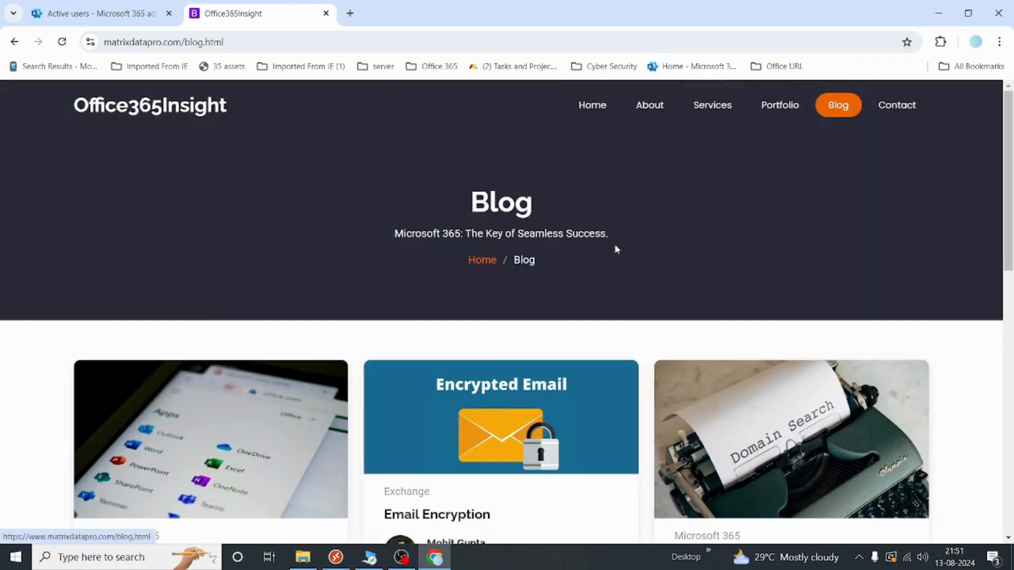
scroll(708, 271, "down", 7)
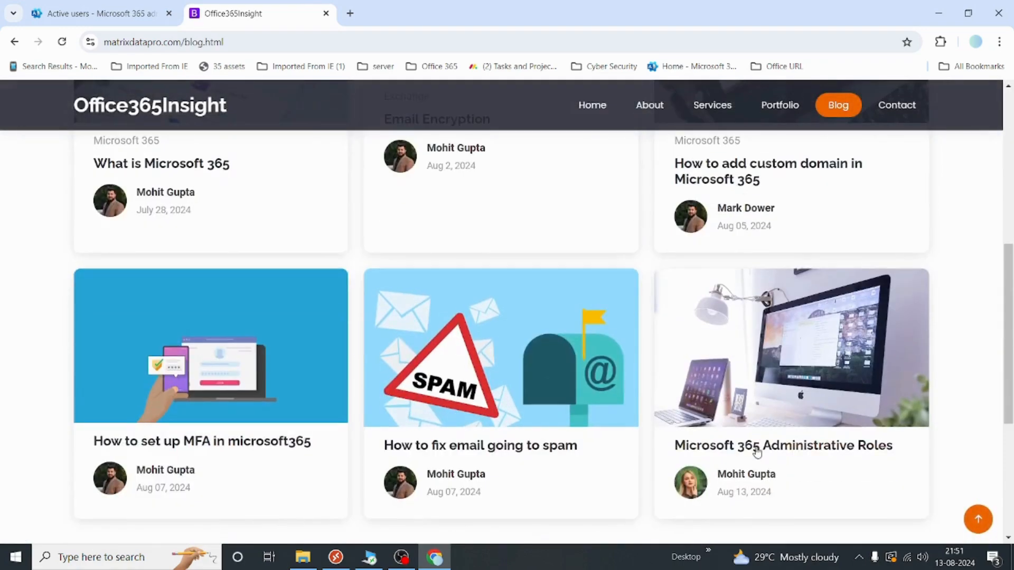
left_click(787, 446)
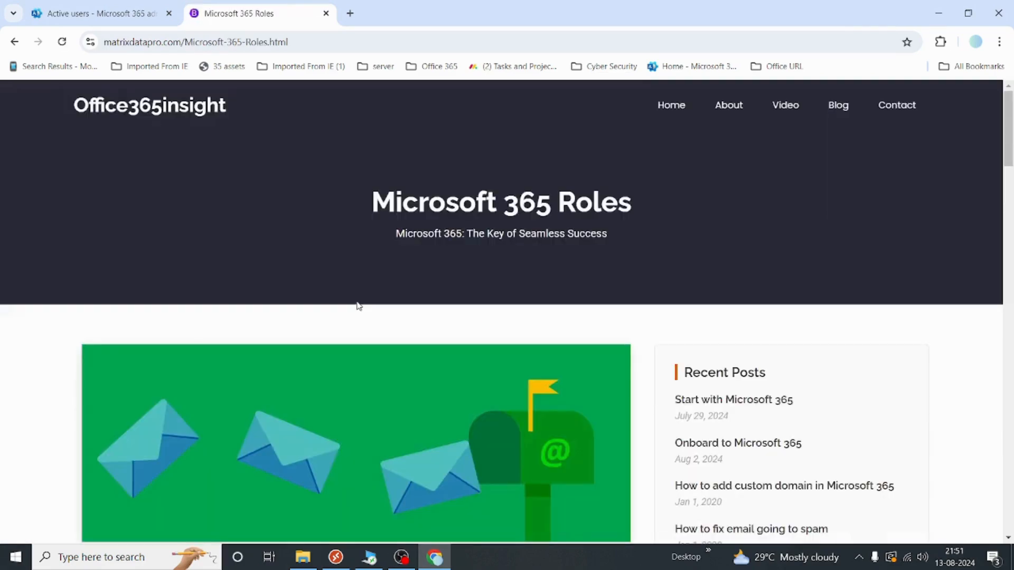
scroll(358, 301, "down", 4)
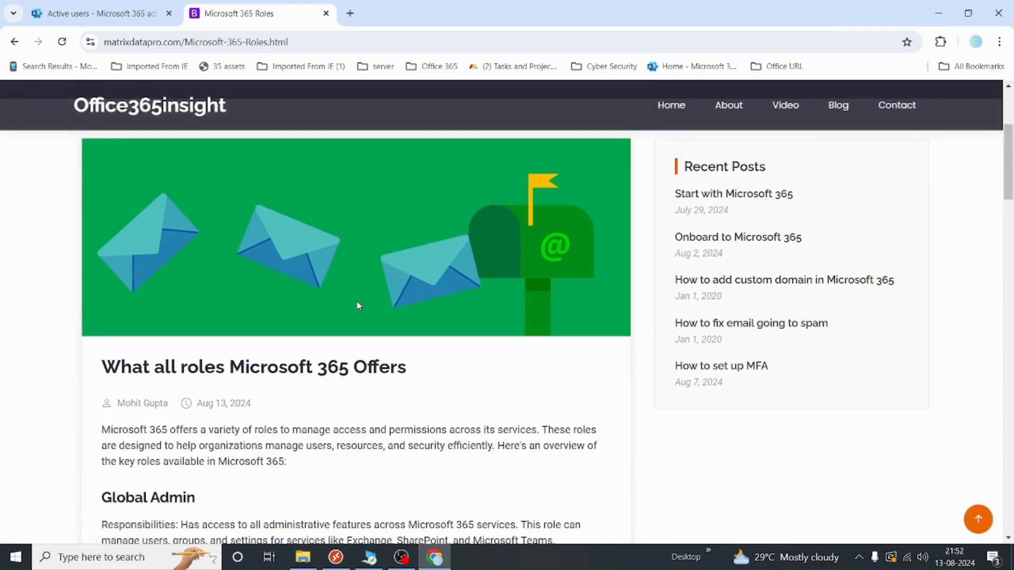
scroll(358, 306, "down", 2)
scroll(358, 302, "down", 1)
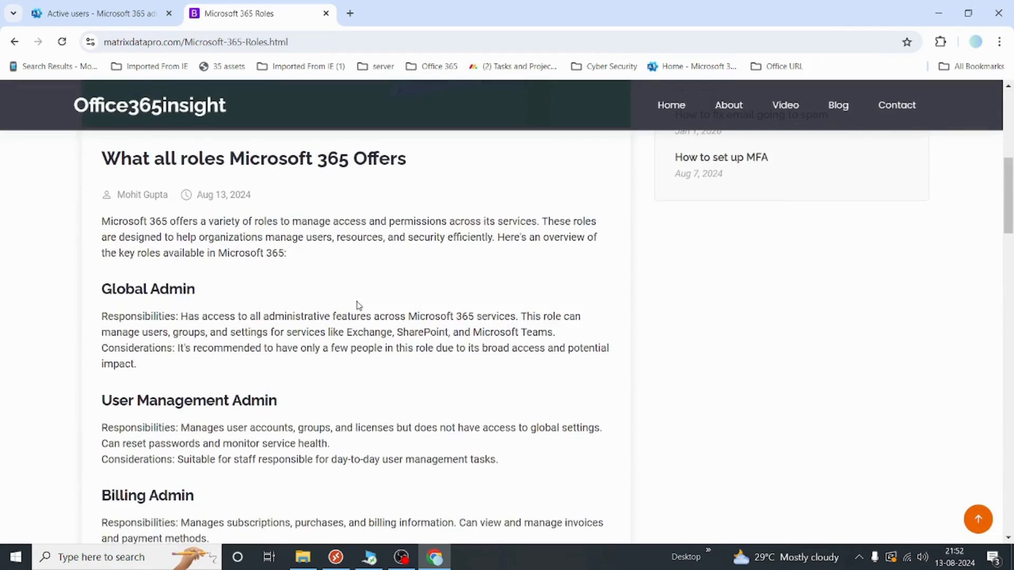
scroll(358, 304, "down", 3)
scroll(359, 305, "down", 1)
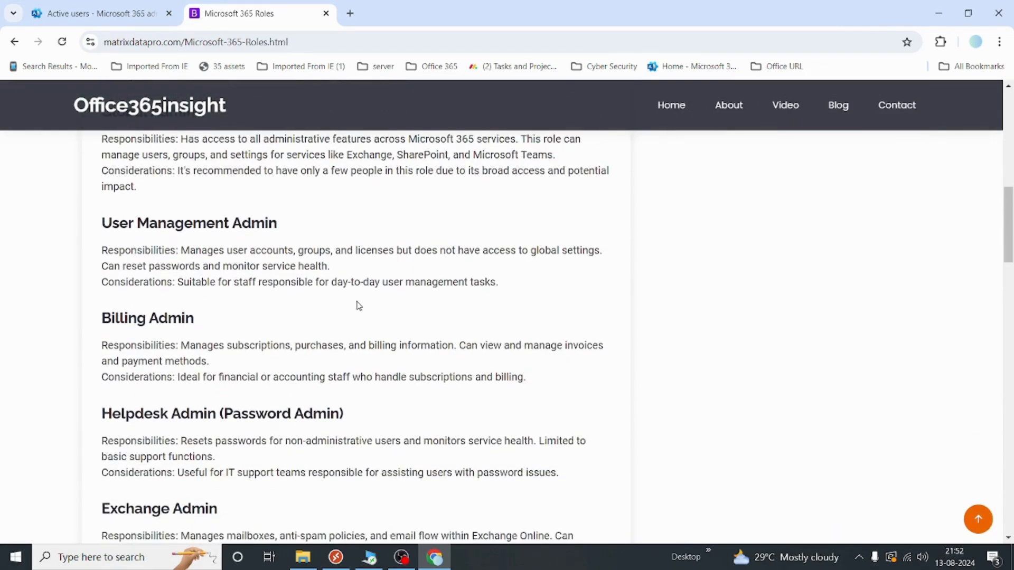
scroll(358, 306, "down", 3)
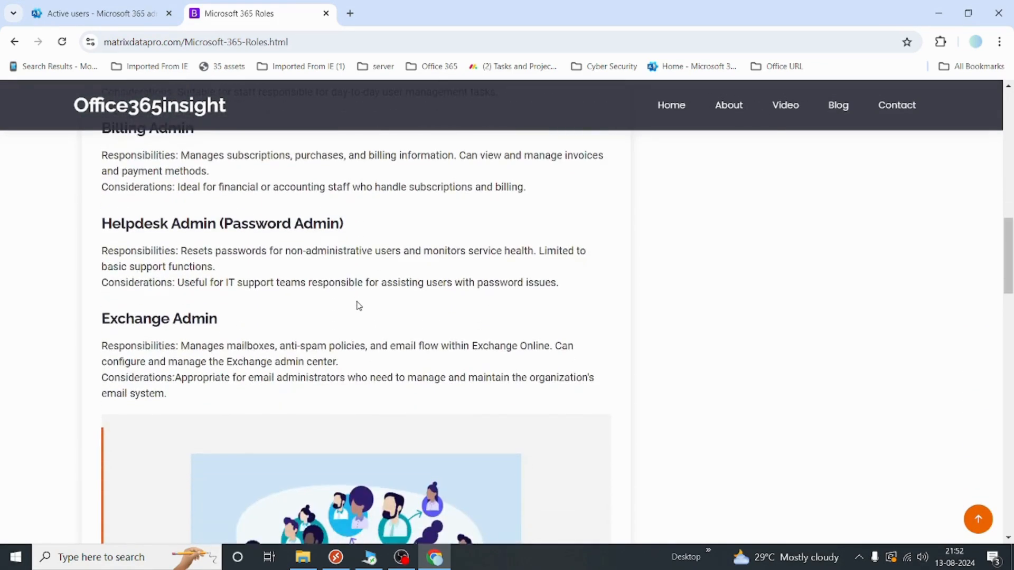
scroll(359, 306, "down", 2)
scroll(359, 306, "down", 4)
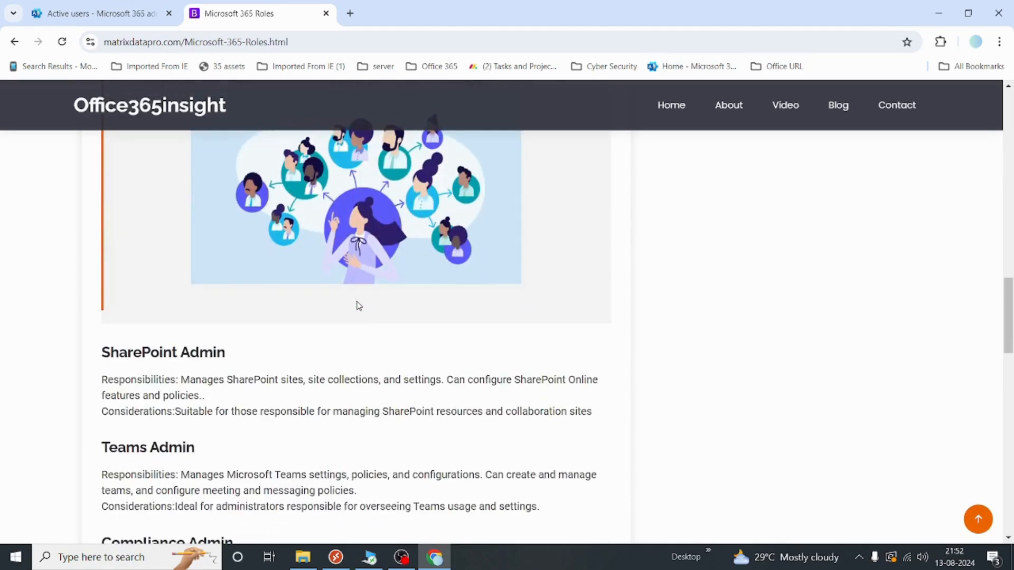
scroll(359, 305, "down", 2)
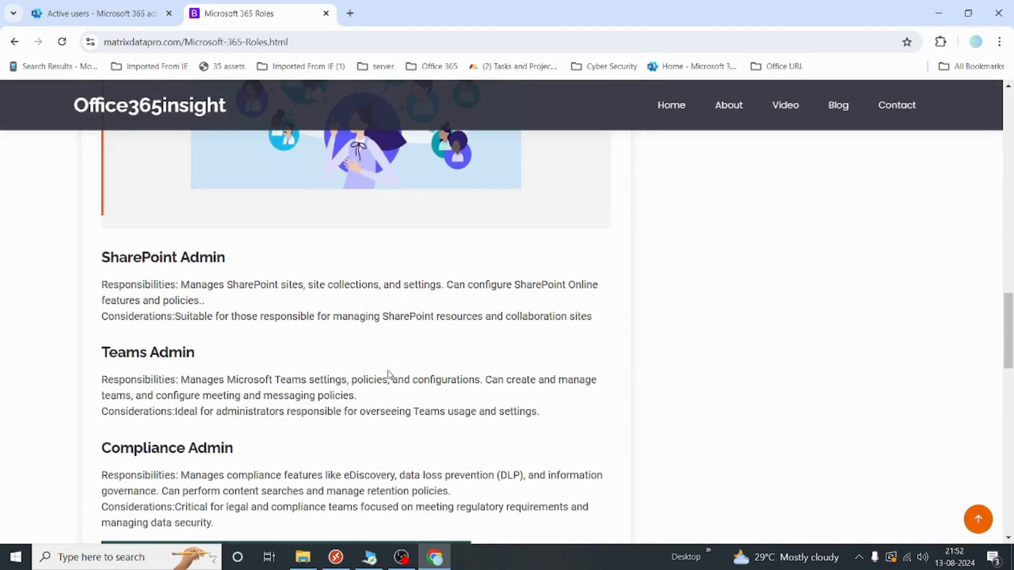
scroll(389, 375, "down", 2)
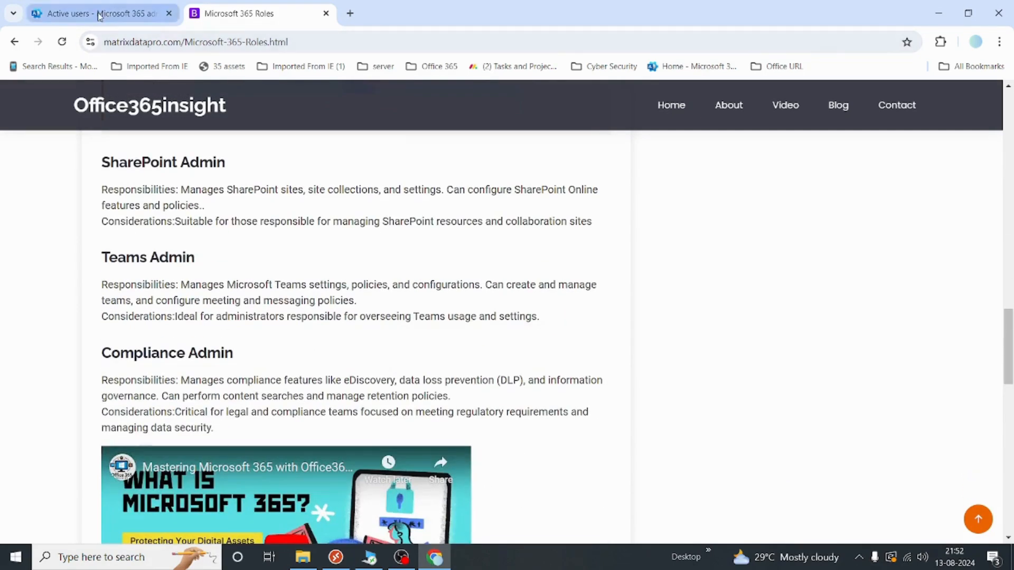
Return to the add-user wizard and tick Global Administrator
left_click(98, 16)
left_click(528, 278)
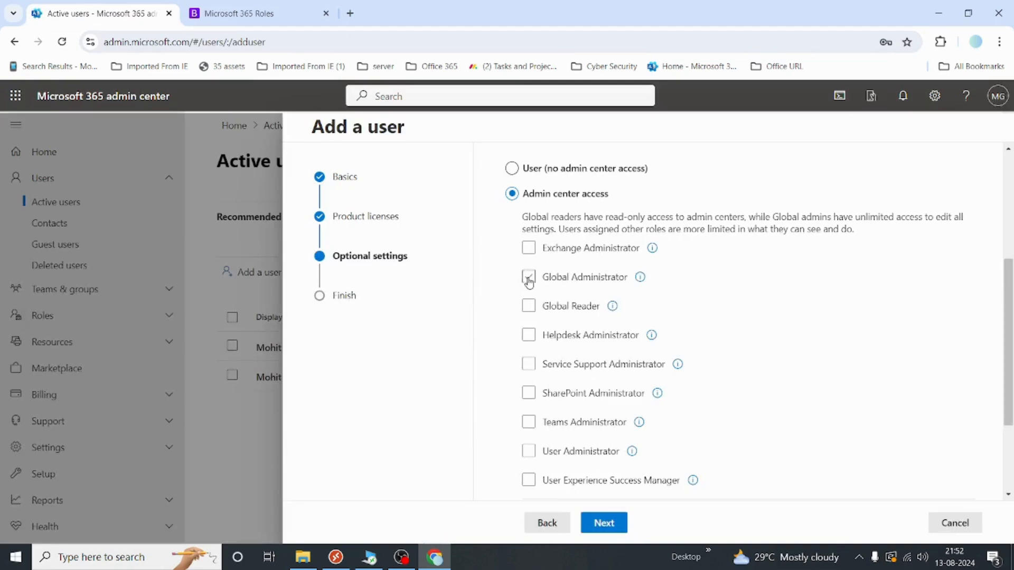
left_click(528, 278)
Proceed to the Review and finish step
left_click(610, 519)
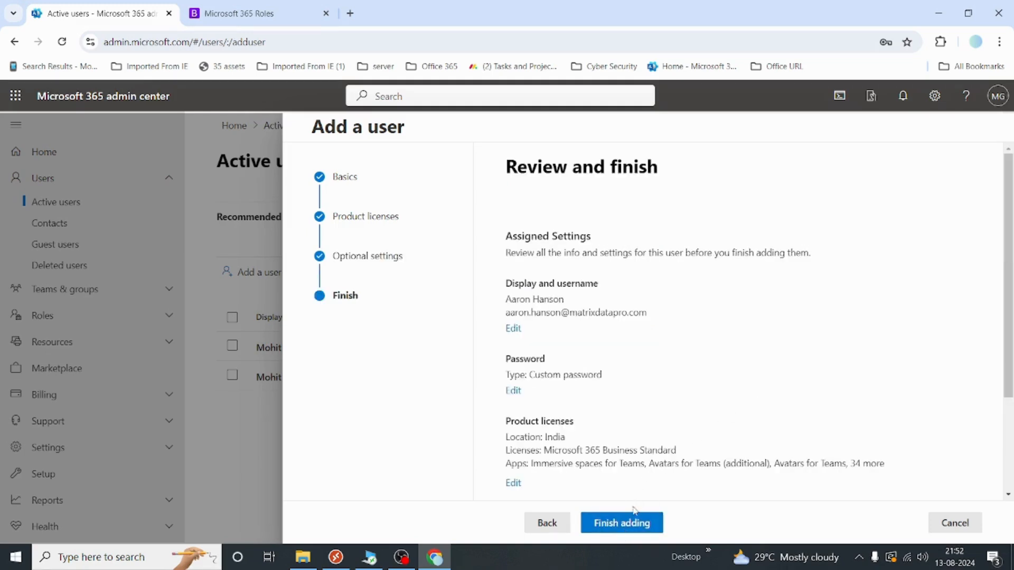
Create the user, look over the confirmation summary, and close it
left_click(636, 522)
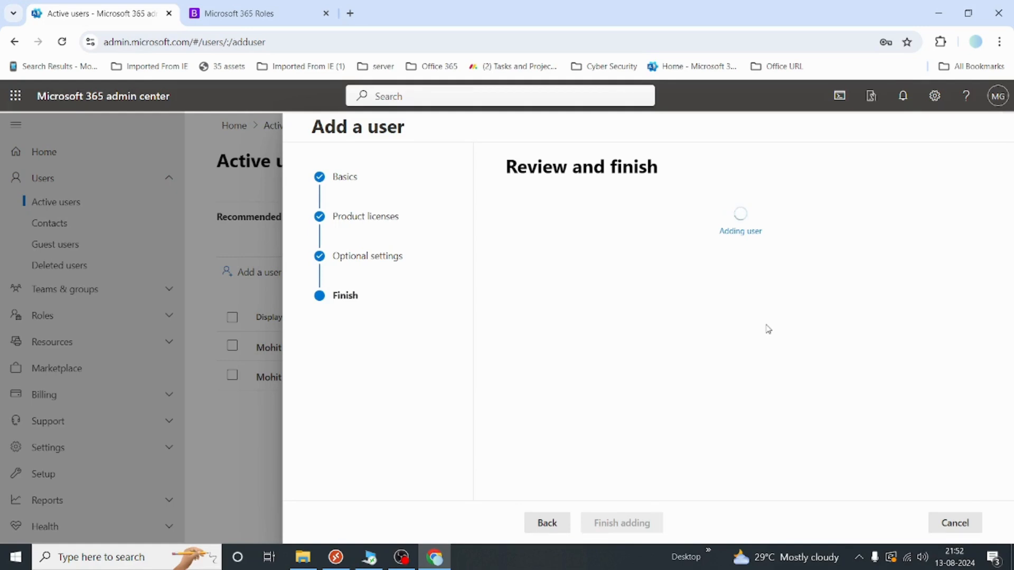
scroll(767, 329, "down", 1)
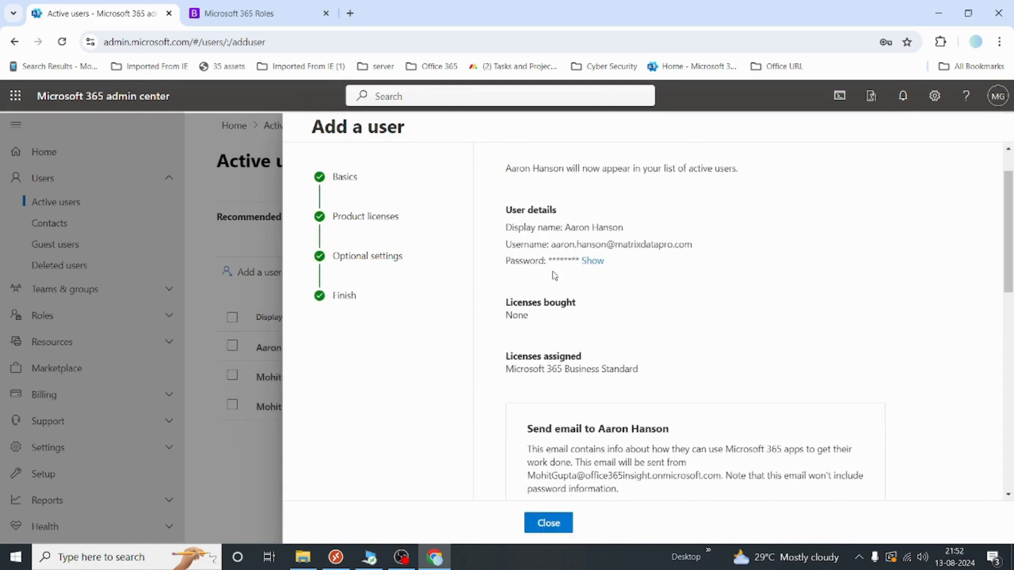
left_click_drag(564, 245, 664, 244)
left_click(713, 264)
left_click(549, 522)
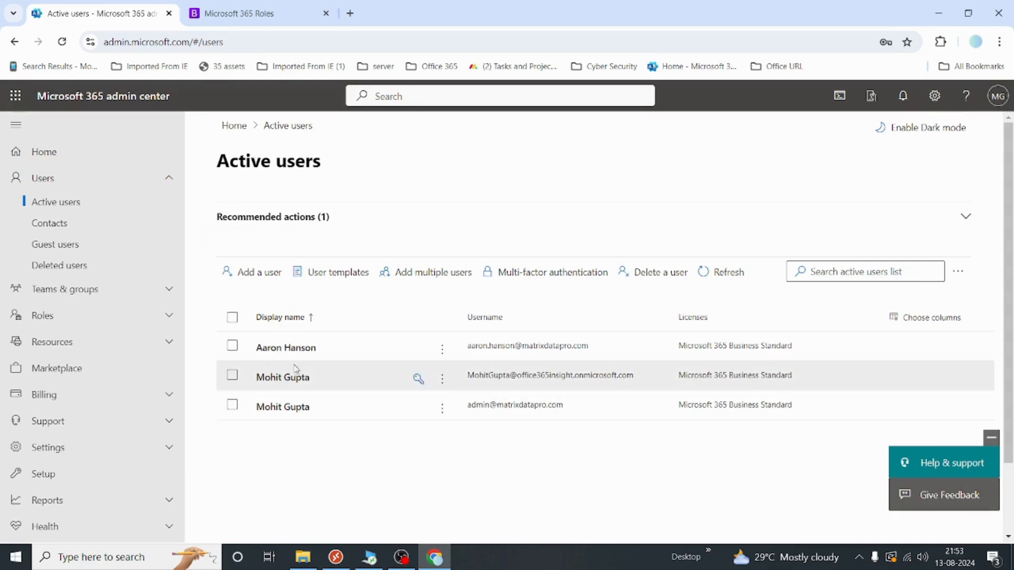
Open the new user's details, scroll through the Account tab, then view the Mail tab
left_click(279, 353)
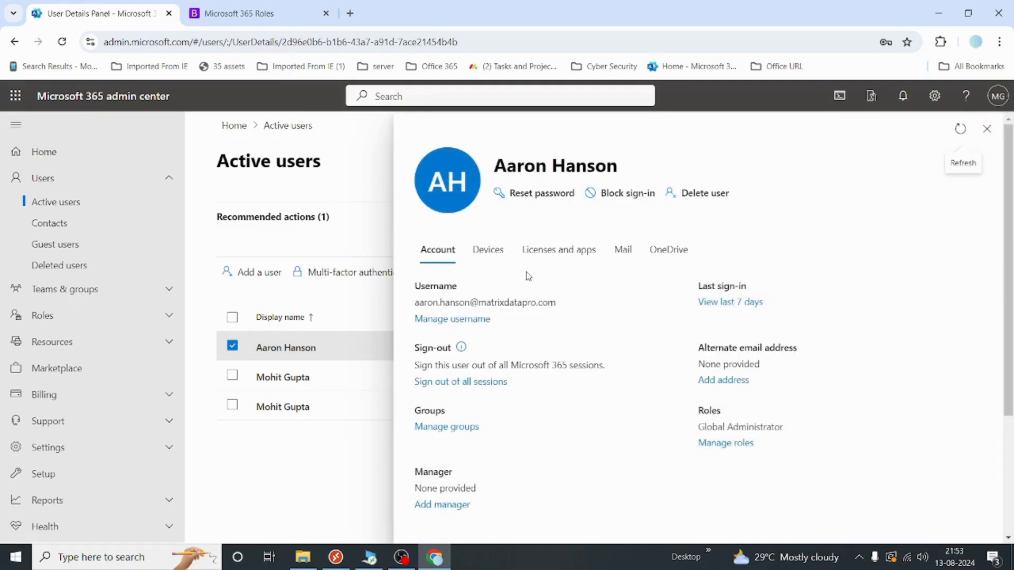
scroll(626, 383, "down", 1)
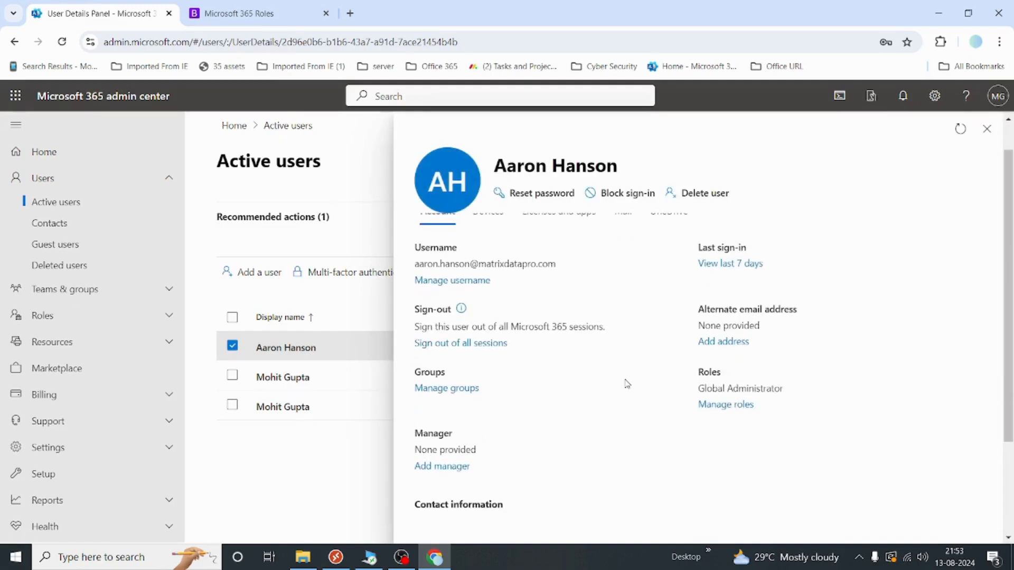
scroll(627, 384, "down", 1)
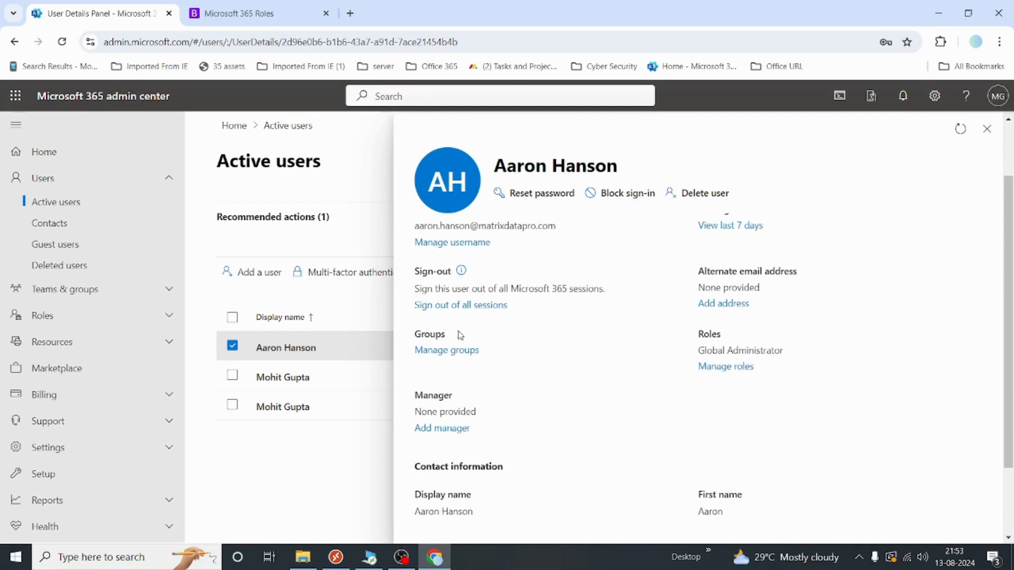
scroll(671, 364, "down", 1)
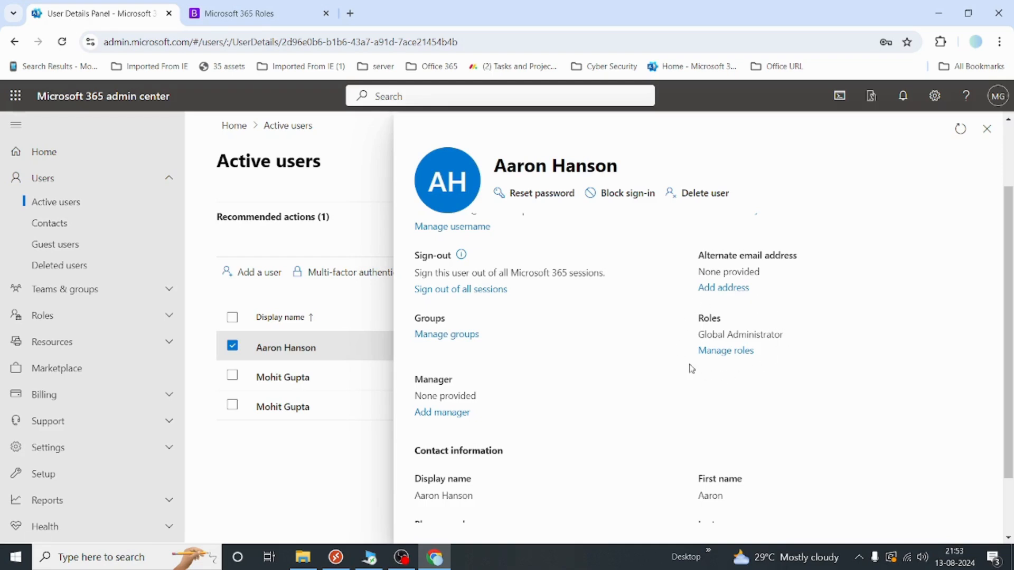
scroll(755, 317, "down", 1)
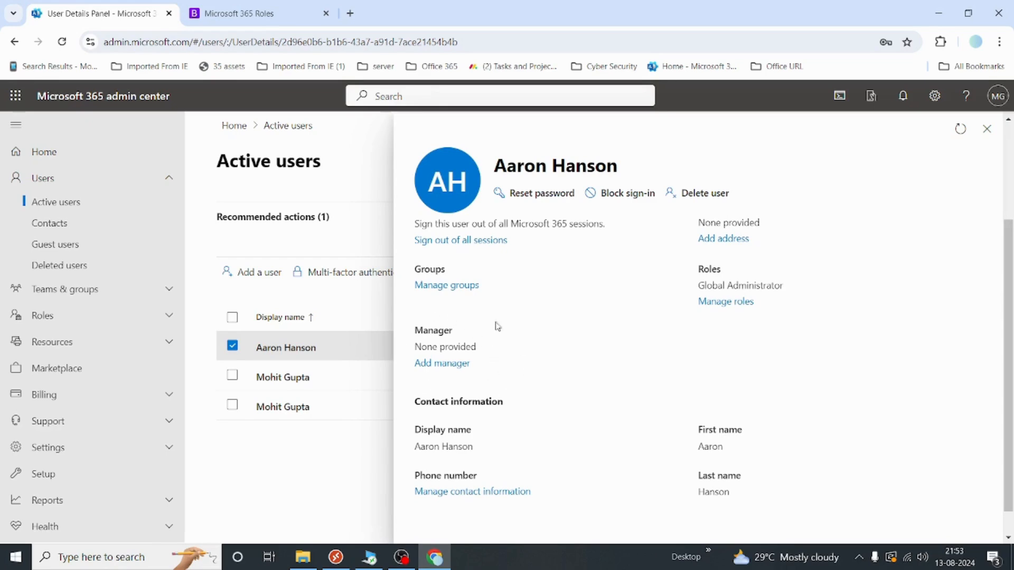
scroll(489, 376, "down", 1)
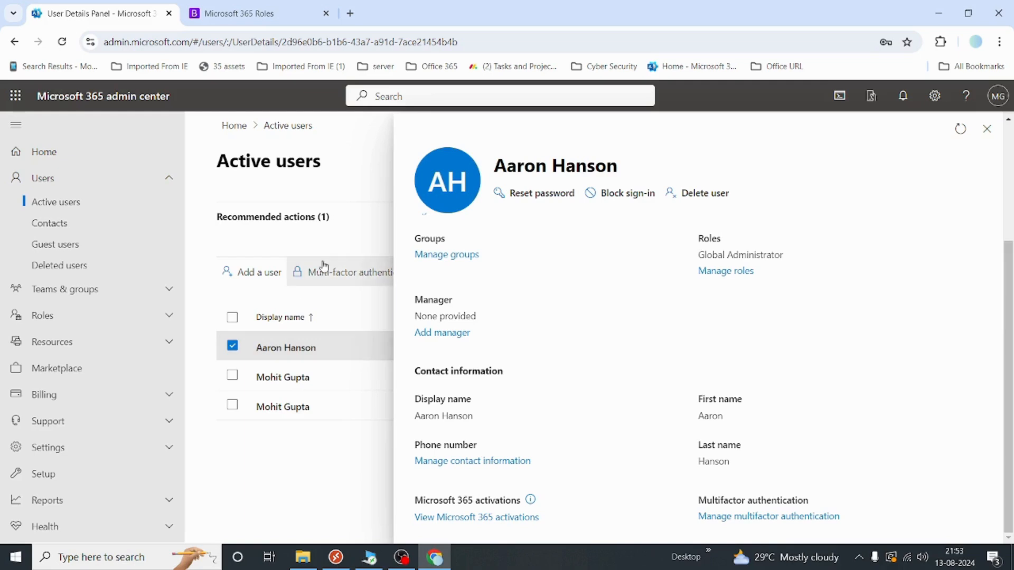
scroll(573, 317, "up", 3)
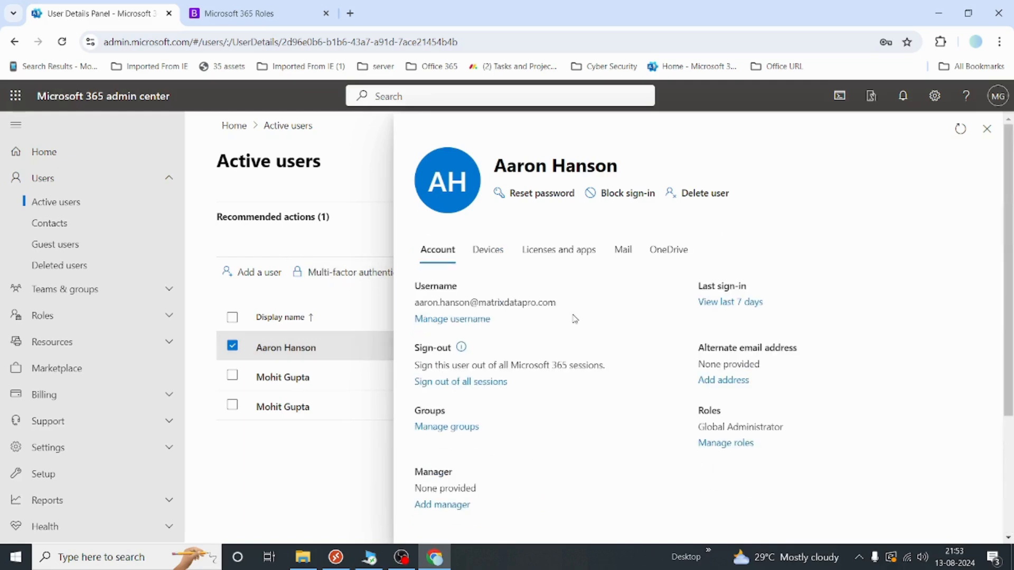
left_click(624, 253)
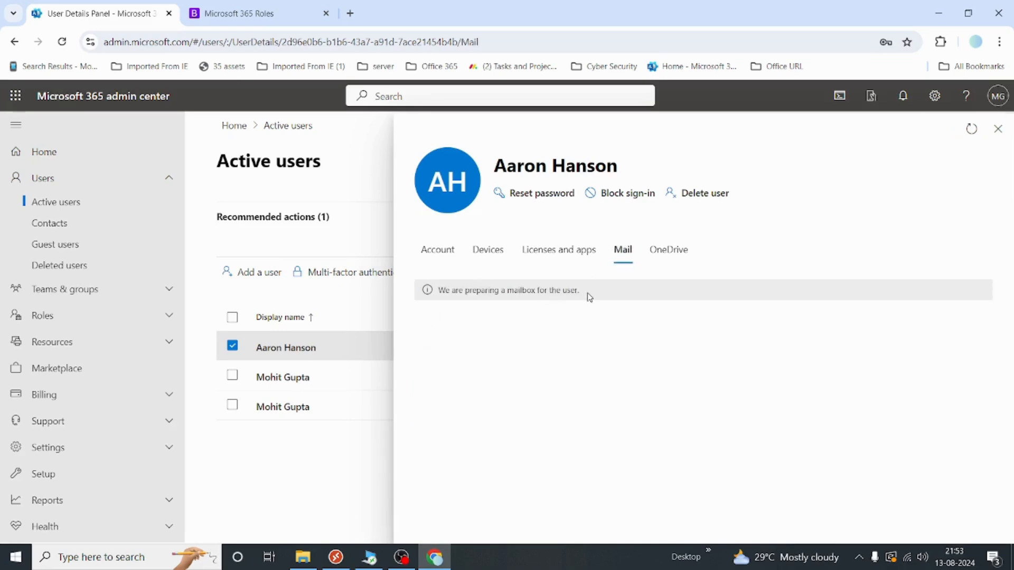
Refresh until the 50GB mailbox loads, then inspect its empty Read and manage permissions
left_click_drag(589, 298, 442, 294)
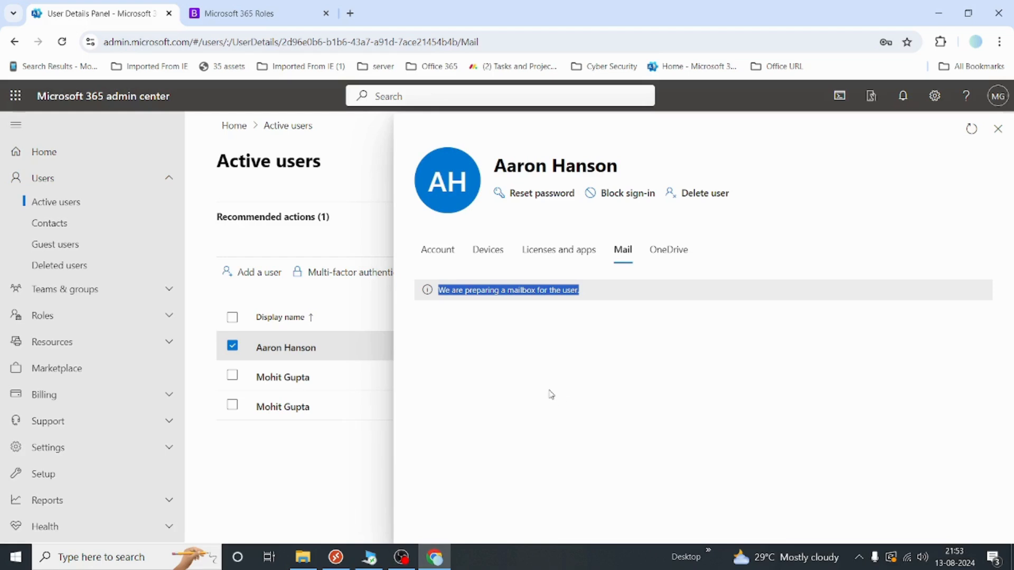
left_click(605, 292)
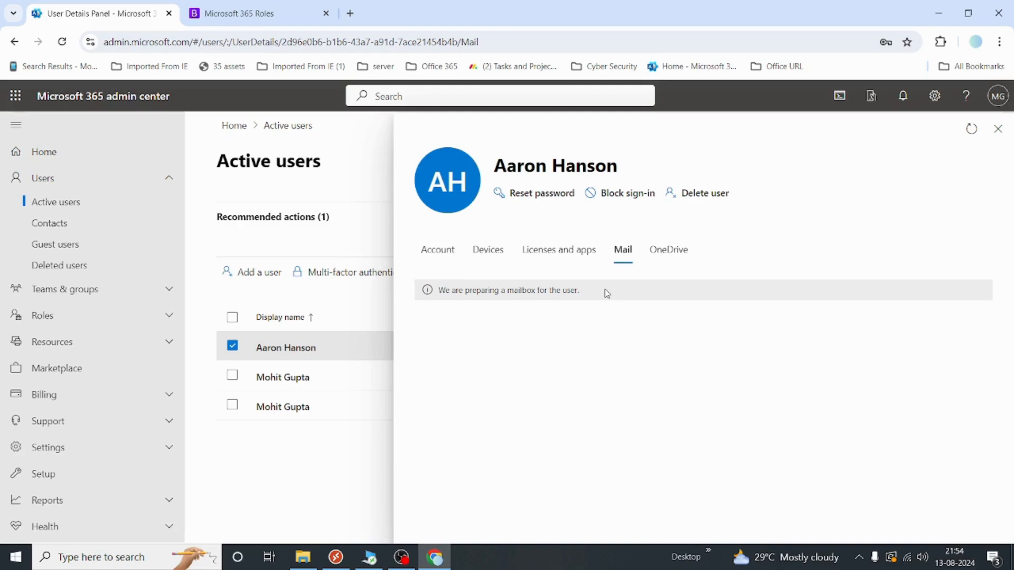
left_click(970, 130)
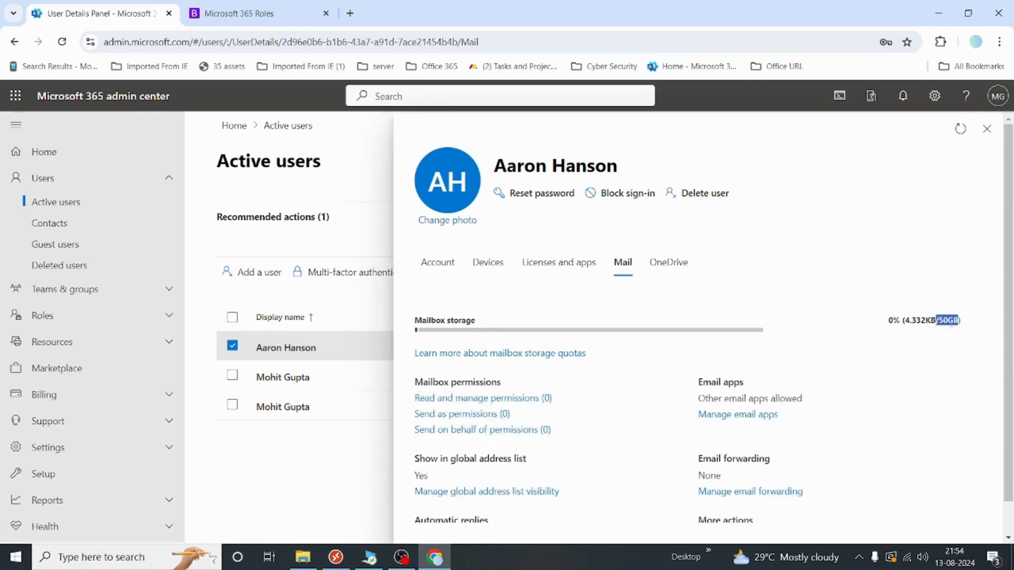
scroll(950, 326, "down", 1)
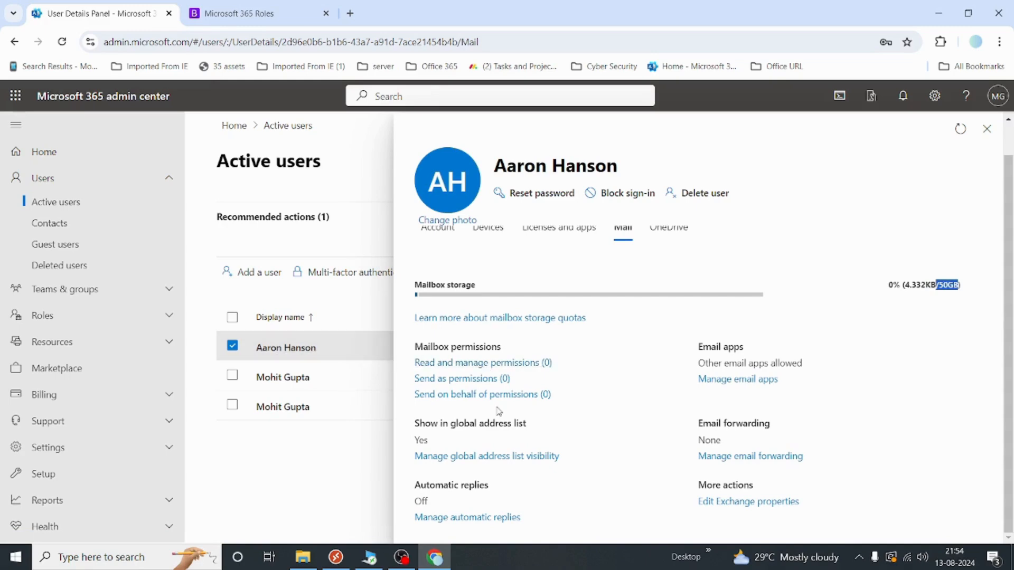
left_click(505, 370)
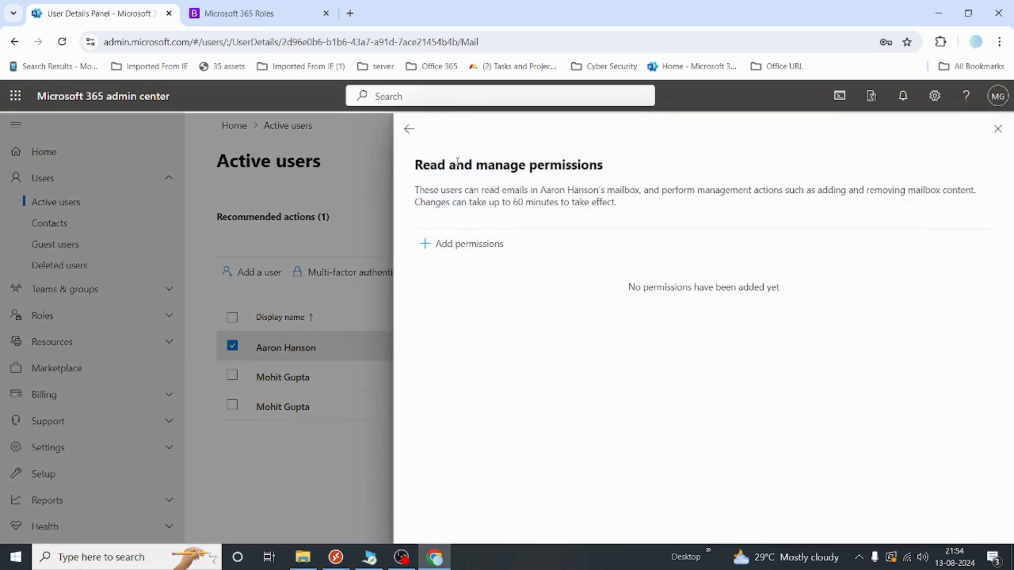
left_click_drag(440, 165, 527, 164)
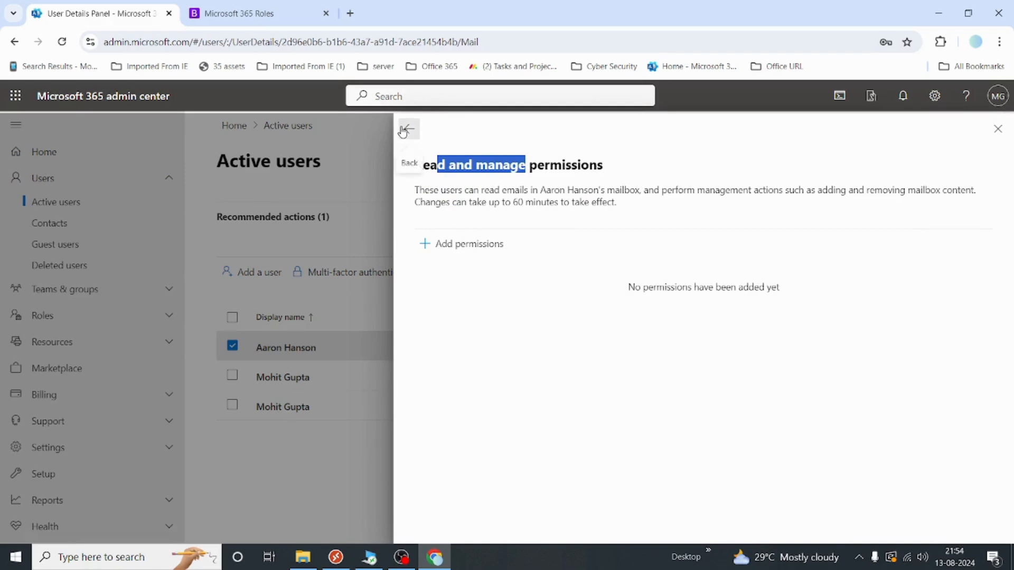
left_click(409, 128)
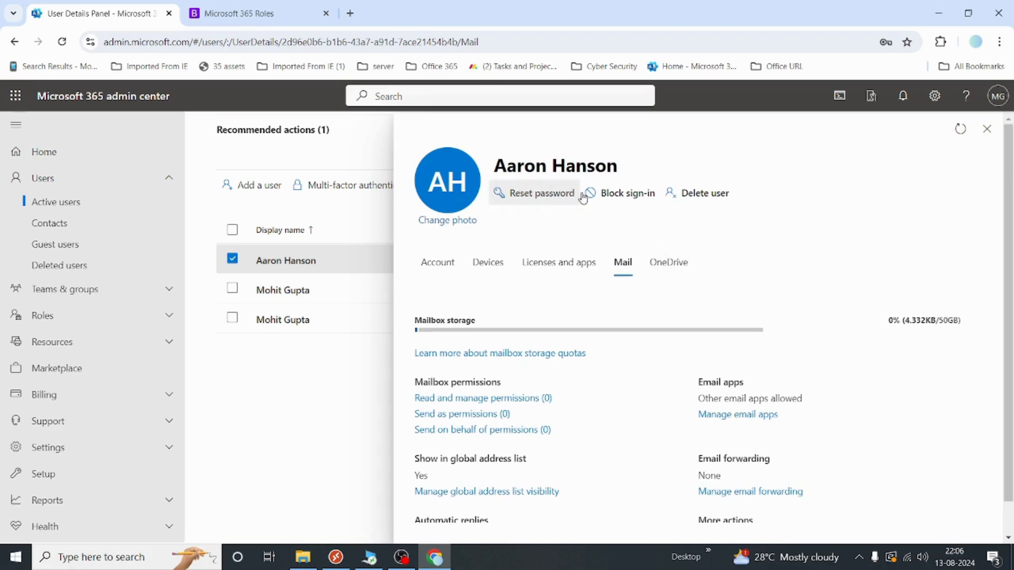
From the user's OneDrive settings, create a link to their files and open their OneDrive through it
left_click(677, 276)
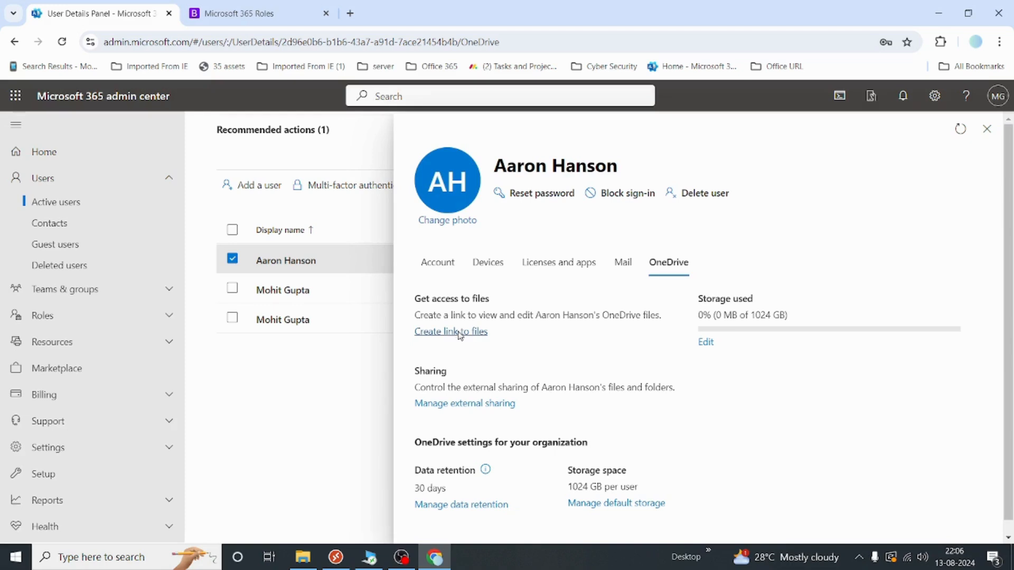
left_click(460, 333)
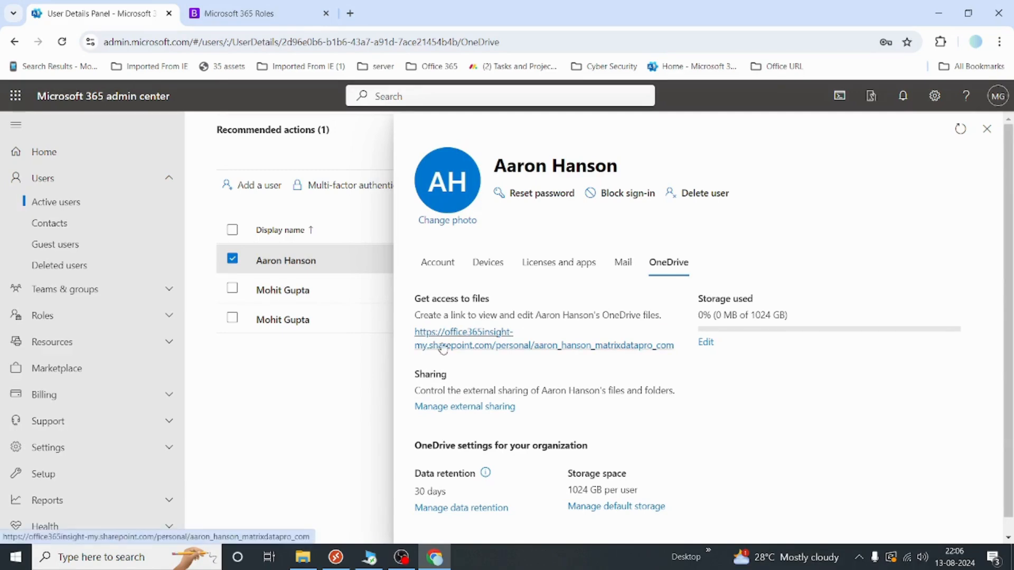
left_click(442, 348)
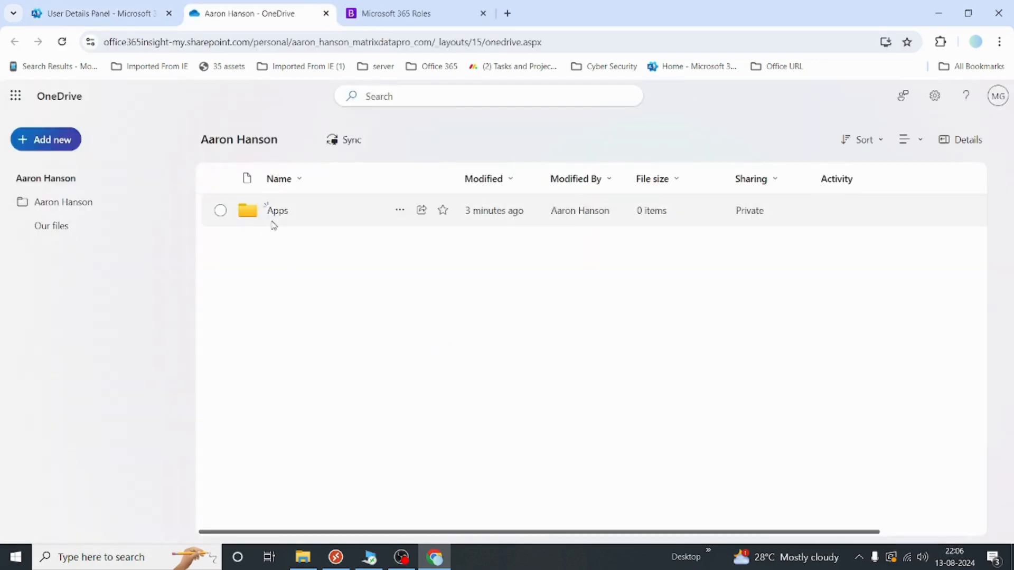
Confirm the OneDrive Apps folder is empty, then close the OneDrive tab
left_click(277, 211)
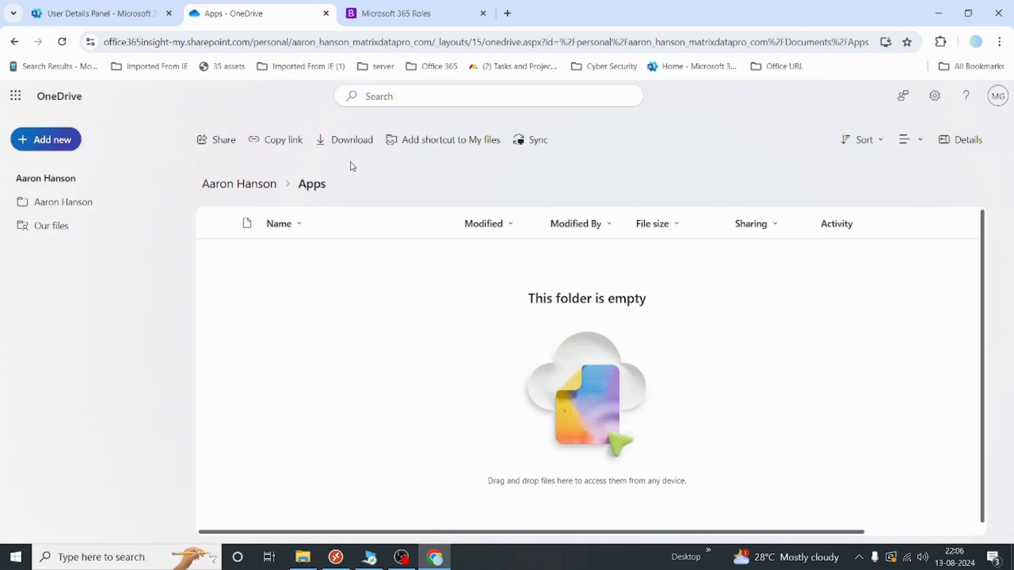
left_click(327, 13)
scroll(707, 355, "down", 2)
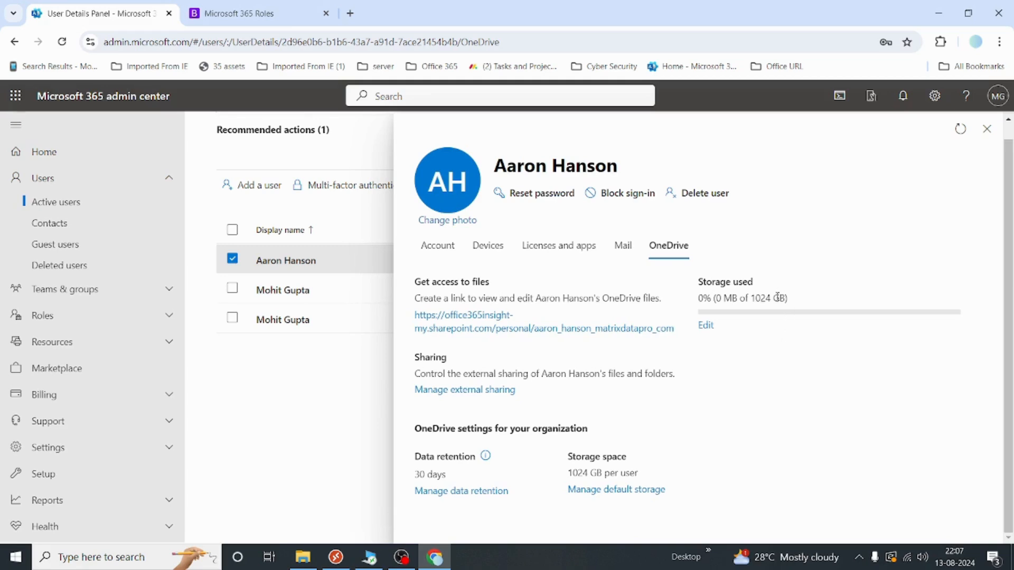
Note the 1024 GB storage figure, close the user details panel, and go to Contacts
left_click_drag(783, 297, 755, 297)
left_click(991, 130)
left_click(78, 227)
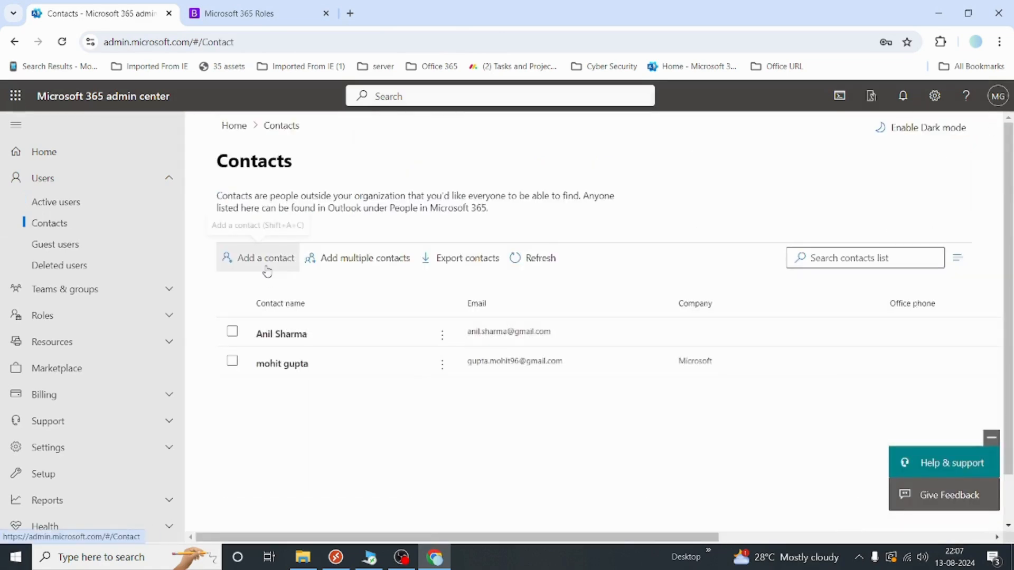
Start a new contact and enter the contact's full name and e-mail address
left_click(267, 270)
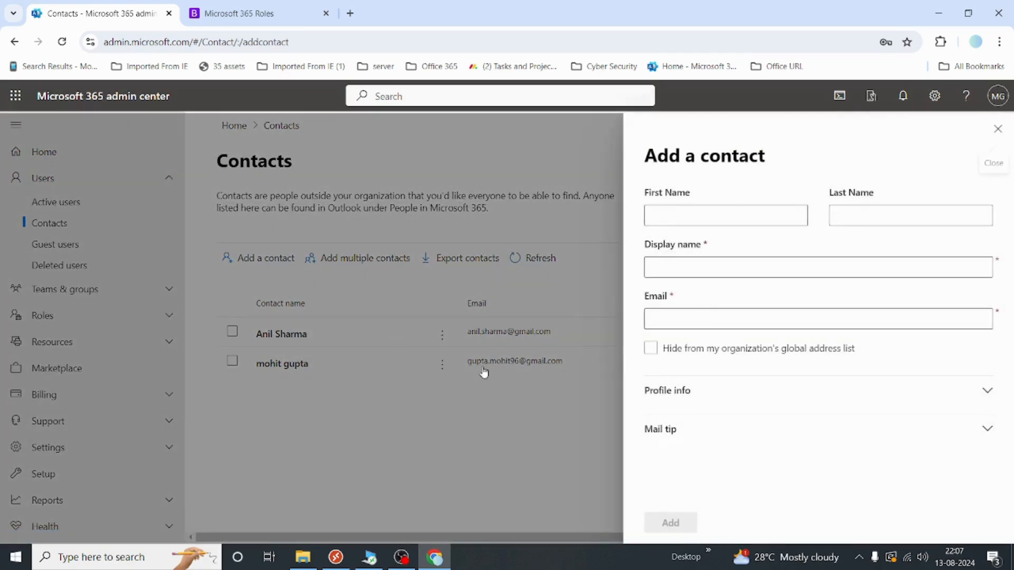
left_click(671, 214)
key("Tab")
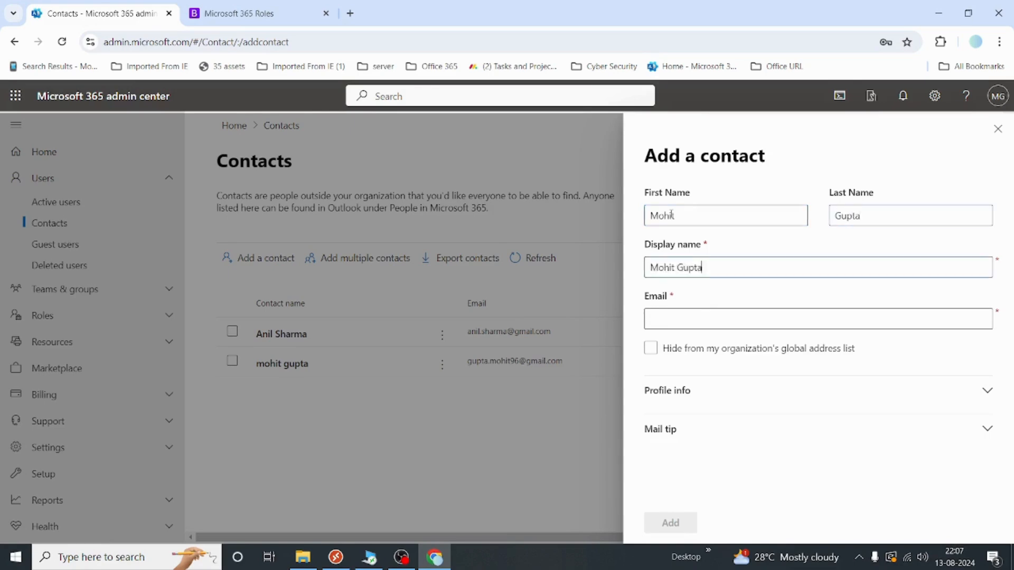
key("Tab")
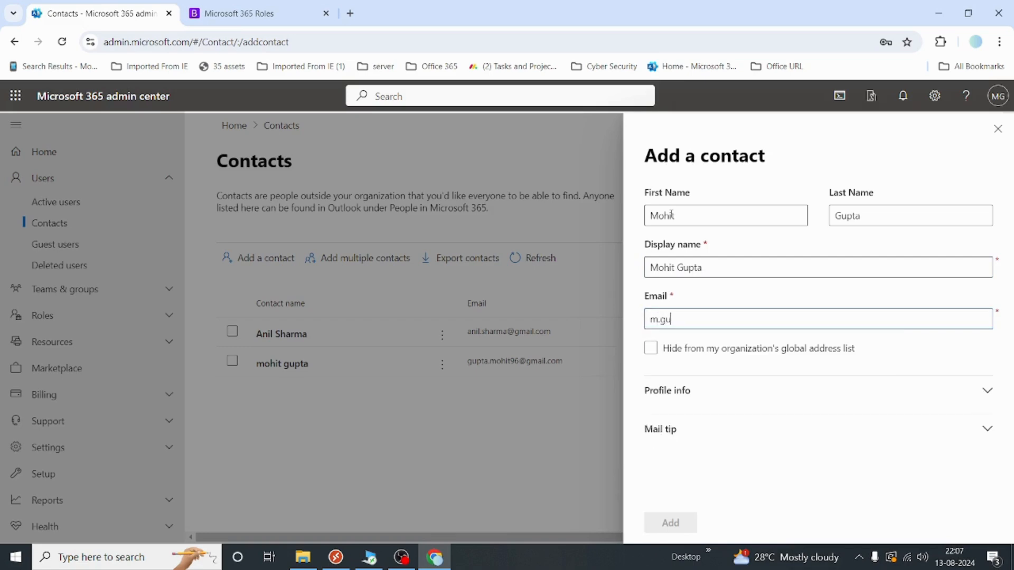
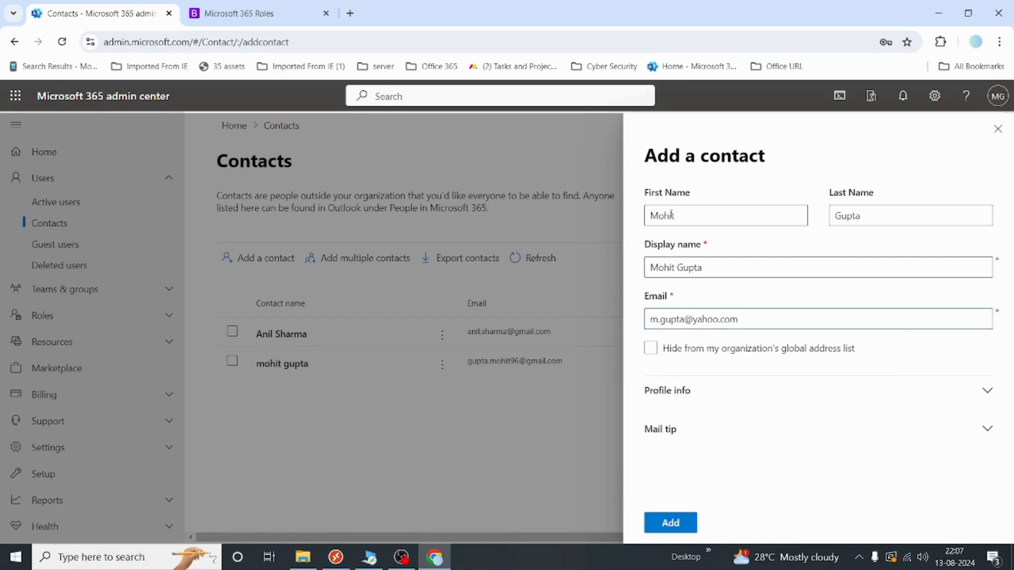
left_click(650, 390)
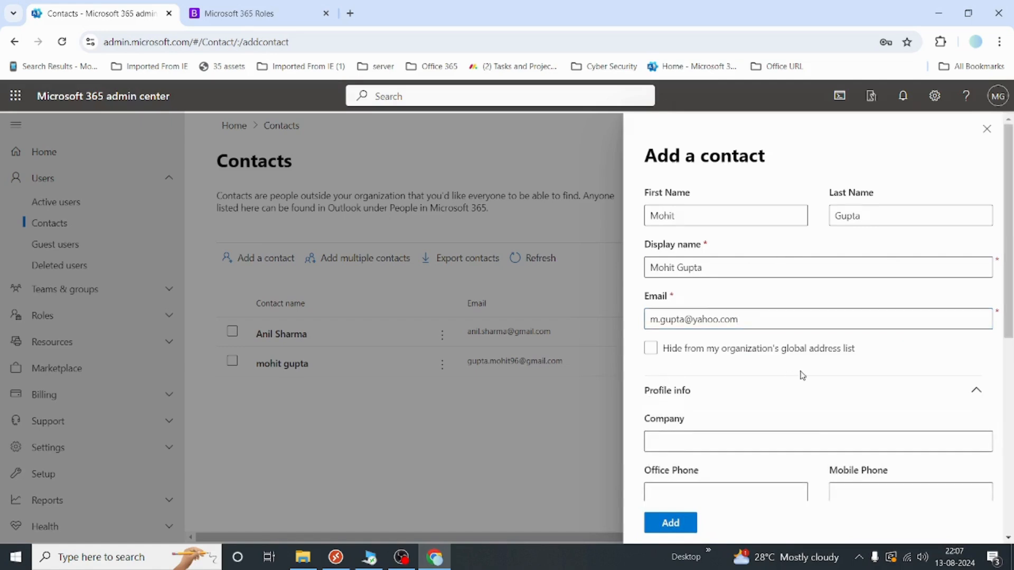
scroll(801, 375, "down", 3)
type("Mic")
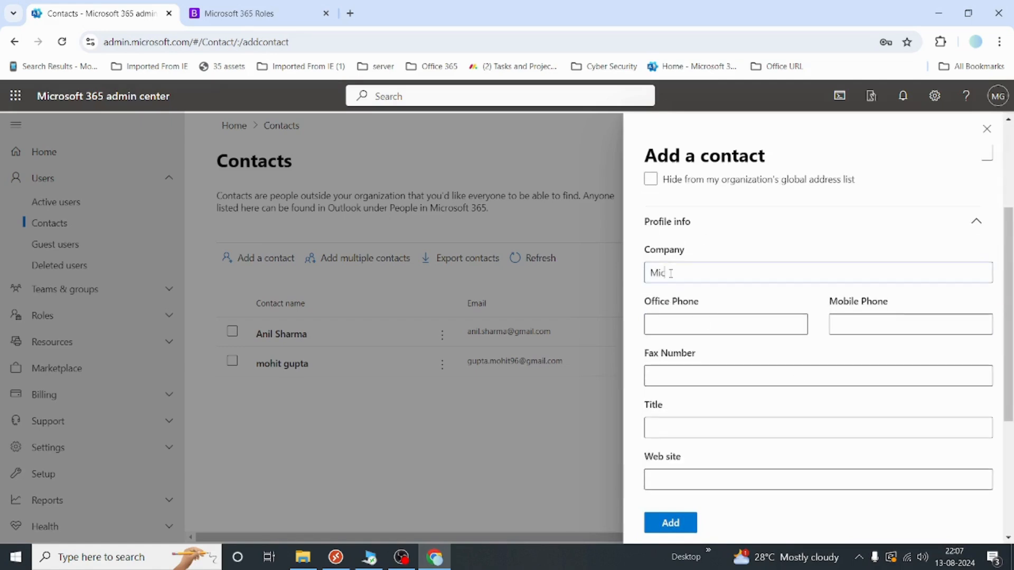
type("rosoft")
scroll(723, 338, "down", 3)
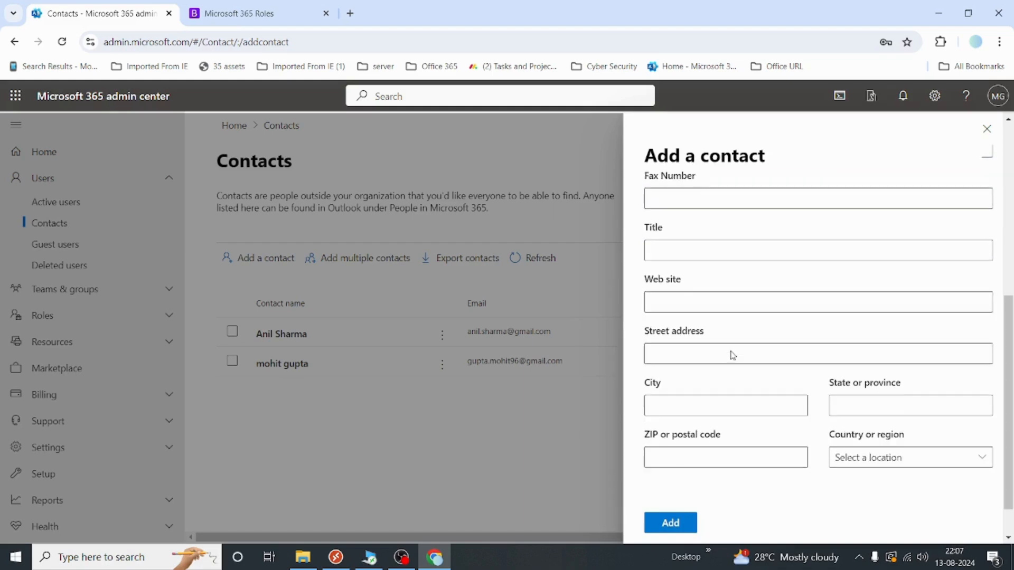
type("ww")
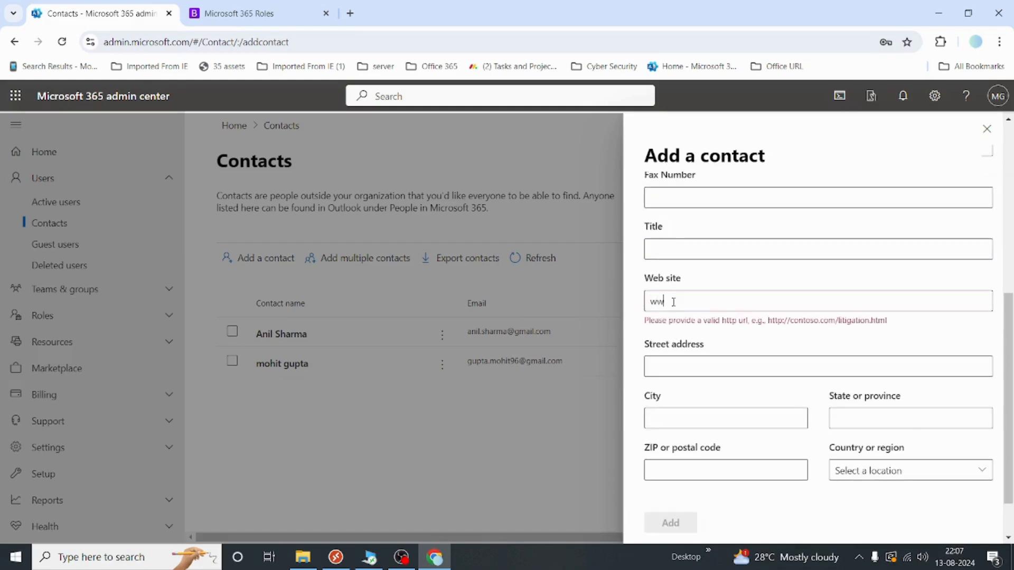
type("w.natrix")
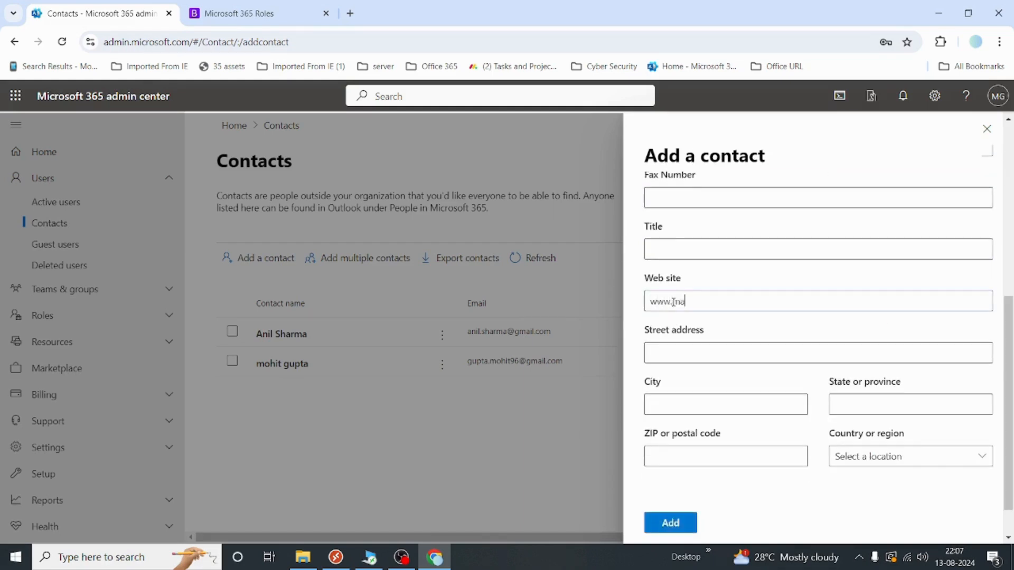
type("da")
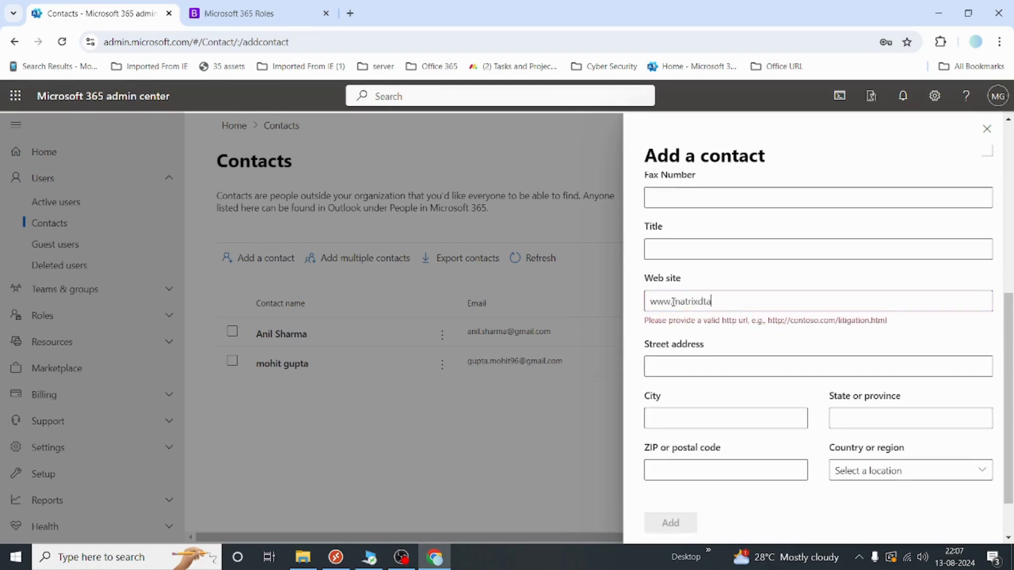
type("tapro.com")
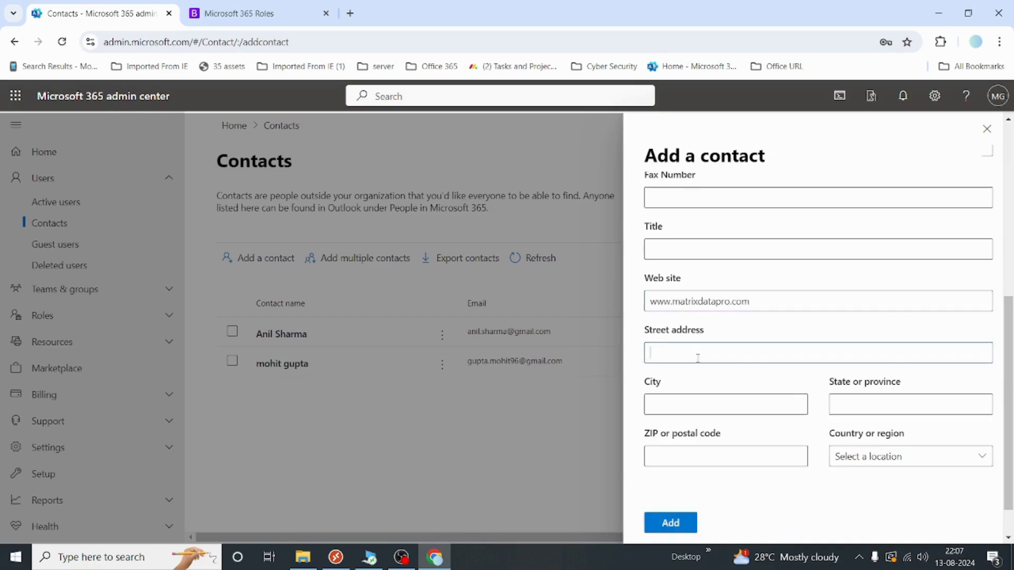
left_click(741, 405)
scroll(742, 404, "down", 1)
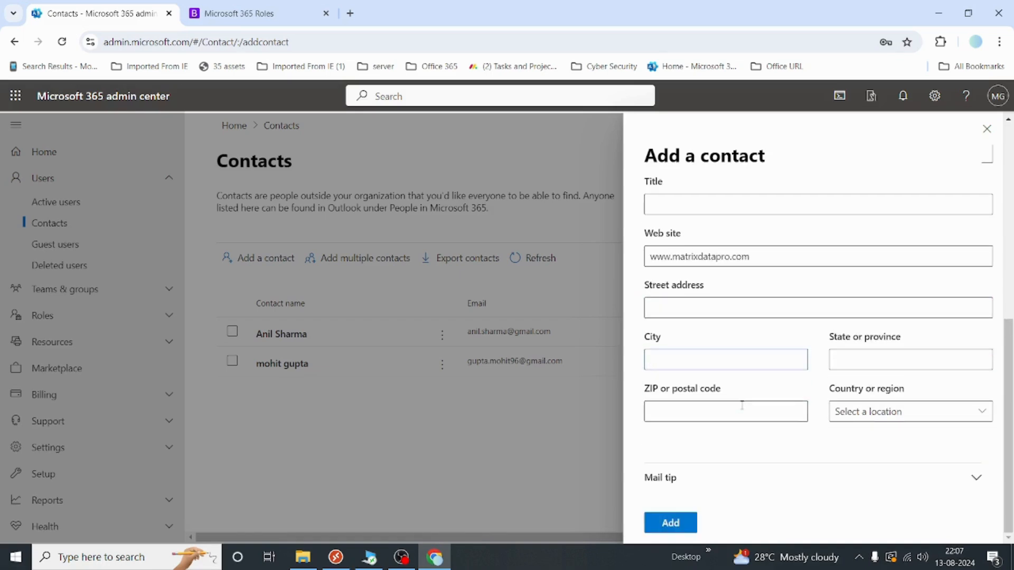
Add a mail tip saying the contact works for Microsoft and submit the contact
left_click(691, 482)
scroll(737, 410, "down", 2)
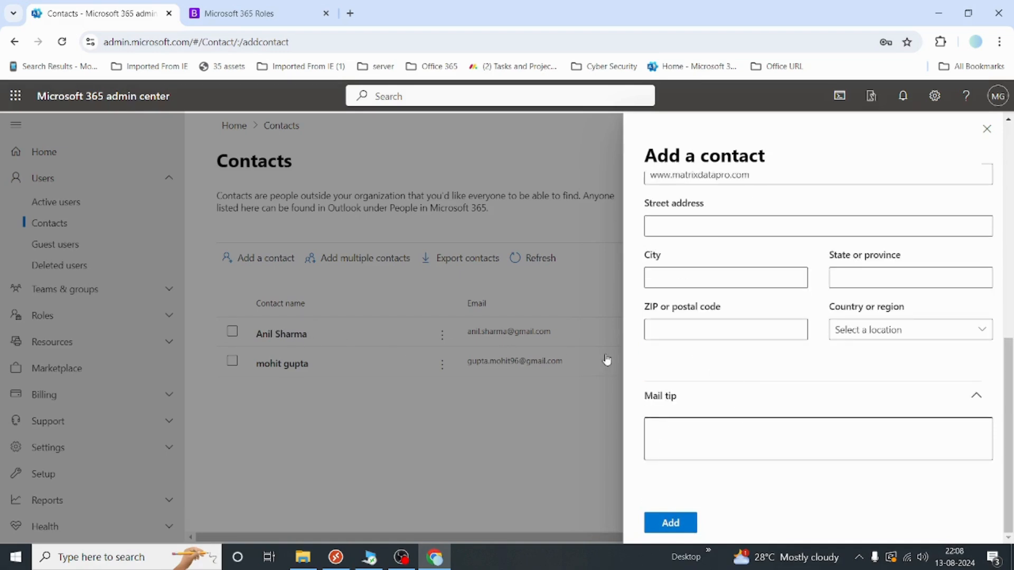
left_click(676, 429)
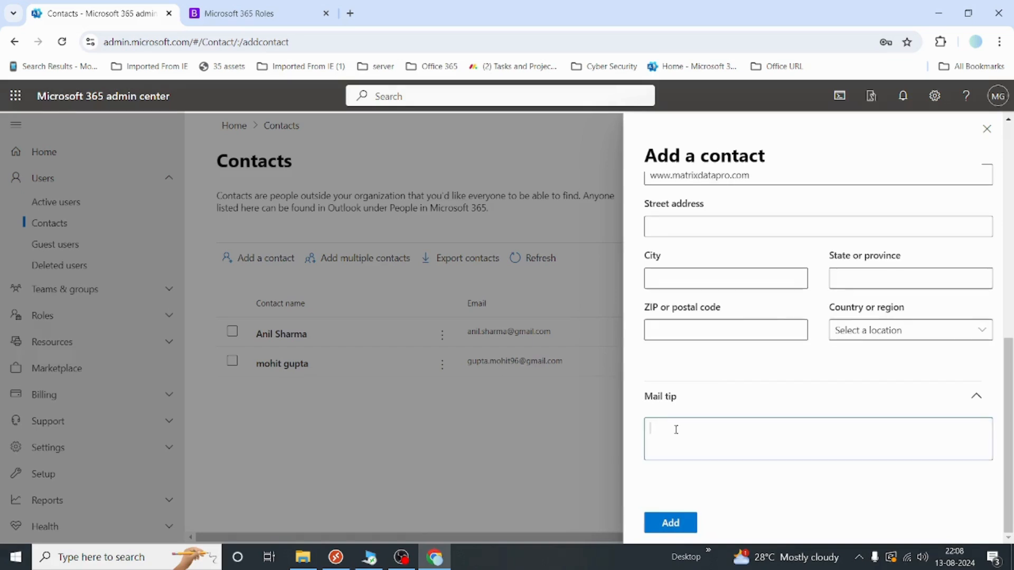
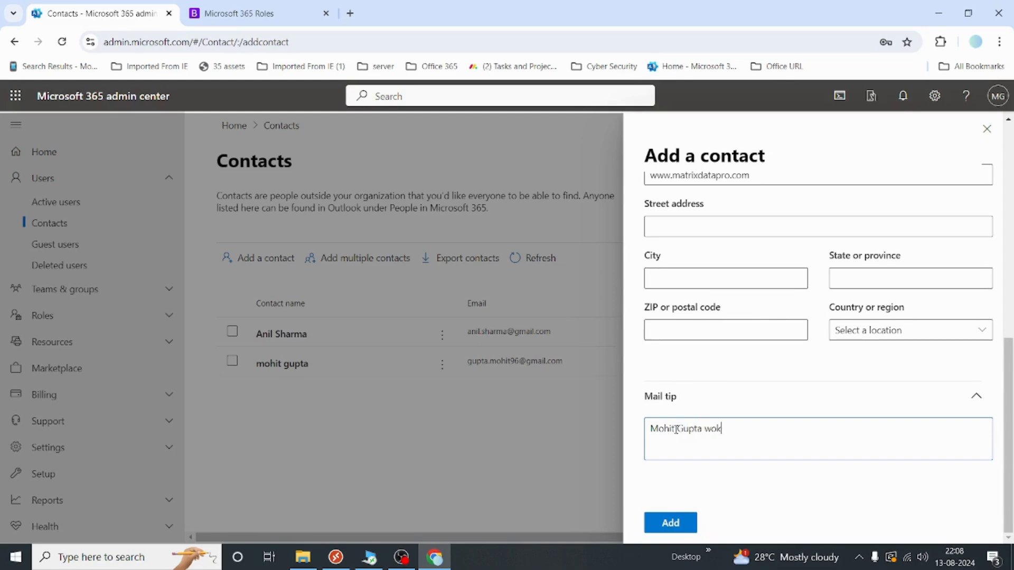
type("rs")
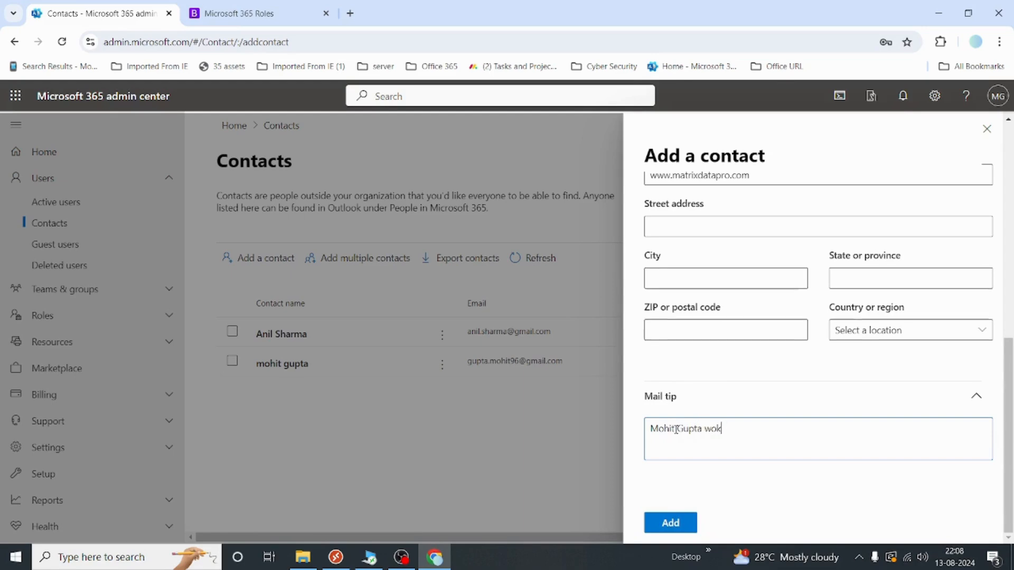
key("BackSpace")
type("ks for Micros")
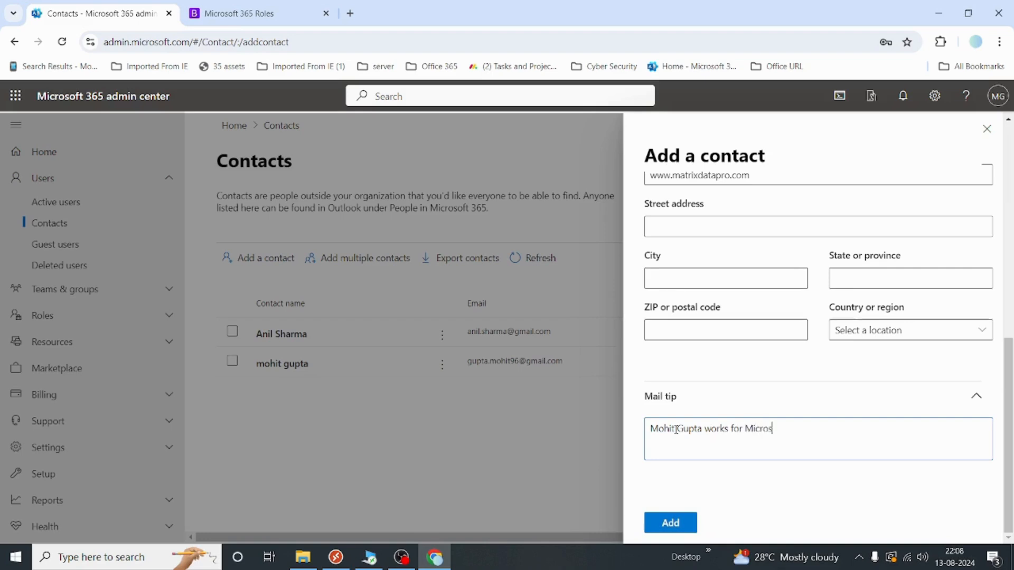
type("oft")
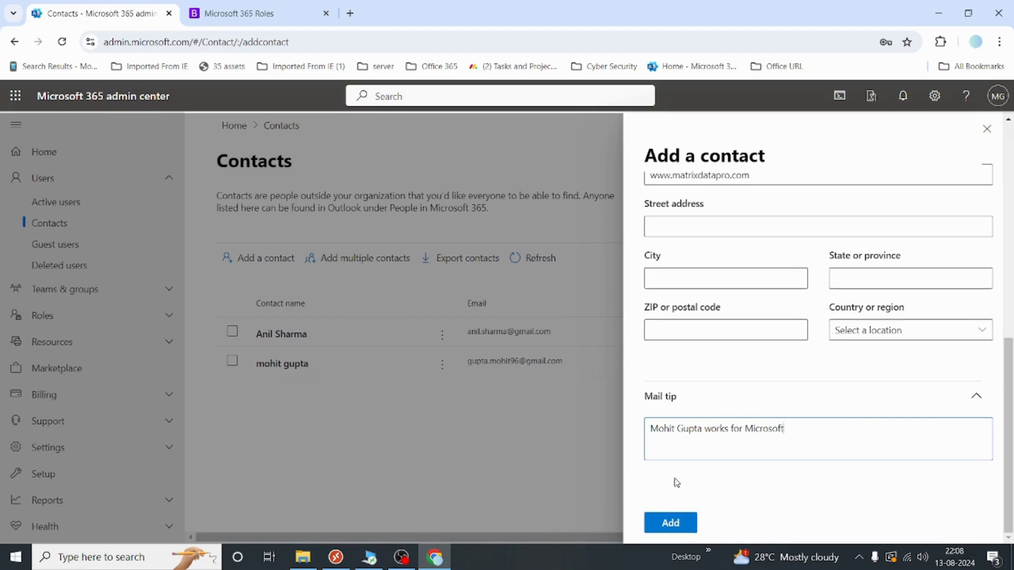
left_click(668, 523)
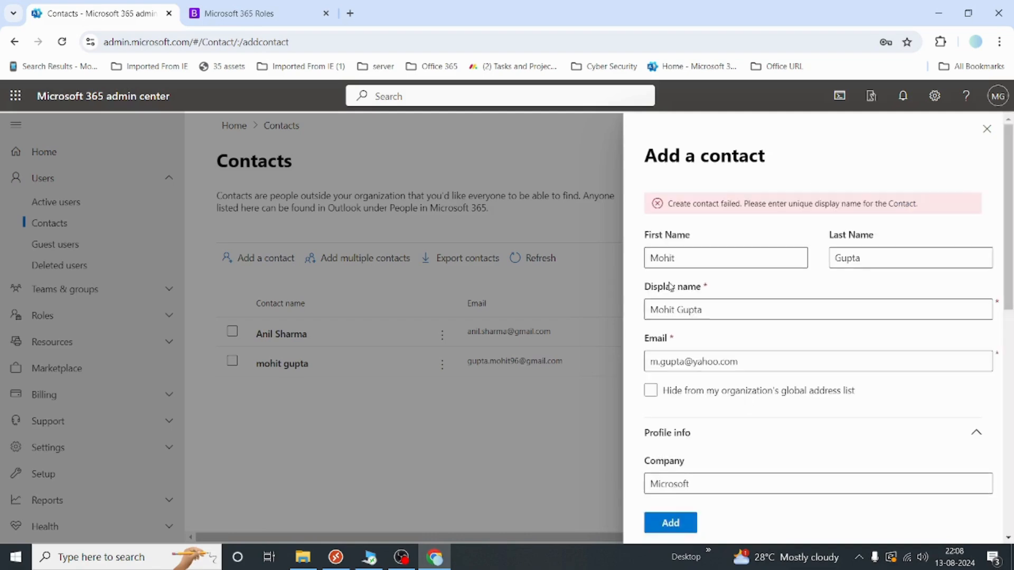
Replace the surname in the display name with a different one and resubmit the contact
scroll(738, 353, "down", 3)
scroll(737, 352, "up", 3)
double_click(678, 310)
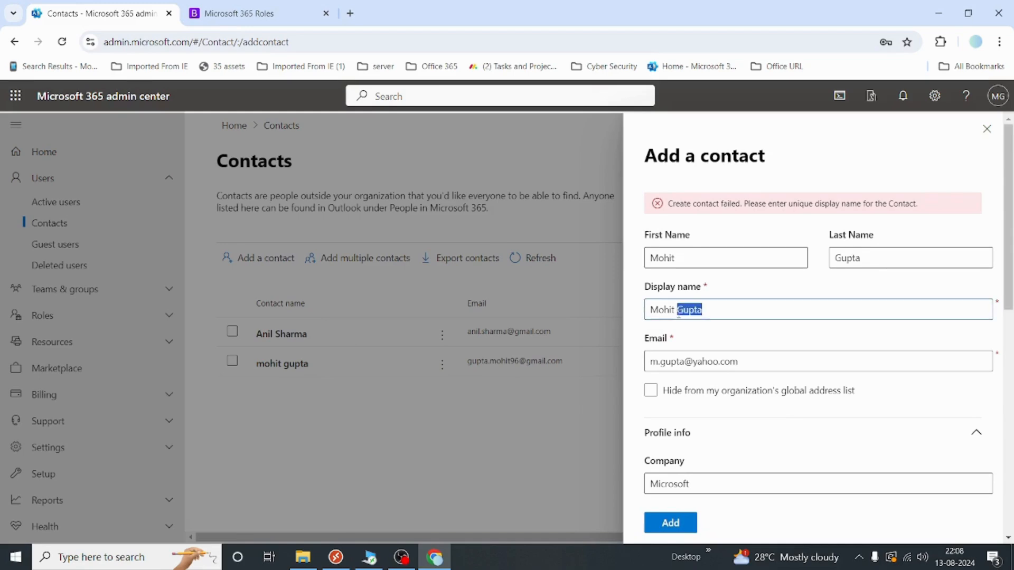
type("Kumar")
scroll(669, 506, "down", 4)
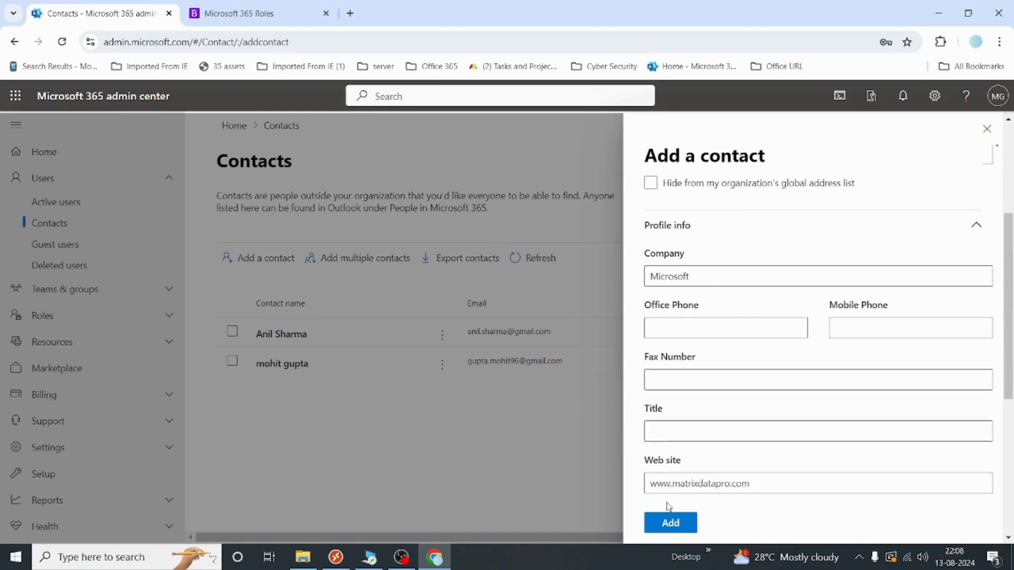
left_click(670, 523)
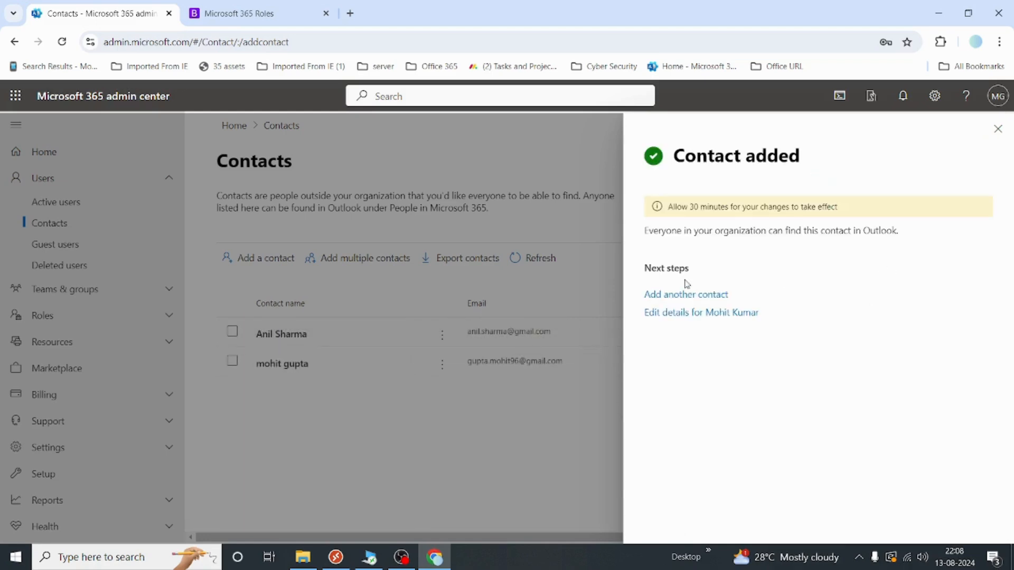
Close the Contact added confirmation and refresh the Contacts list
left_click_drag(673, 207, 820, 212)
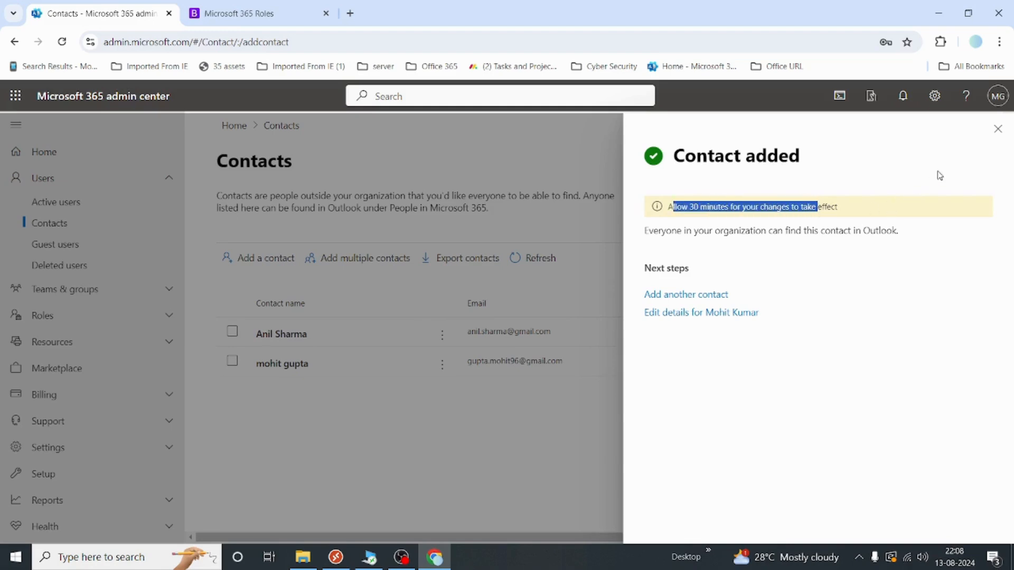
left_click(997, 130)
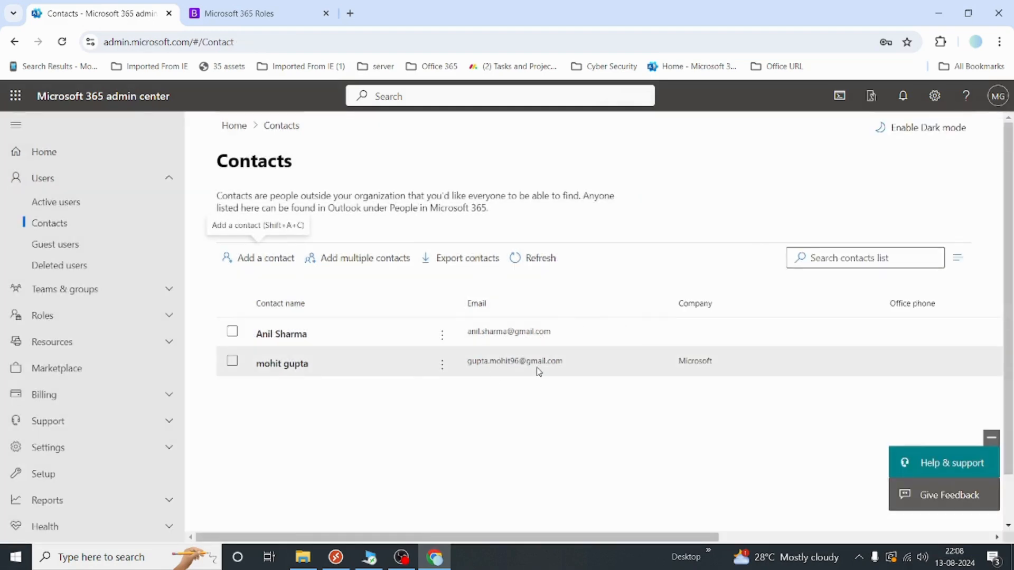
left_click(534, 259)
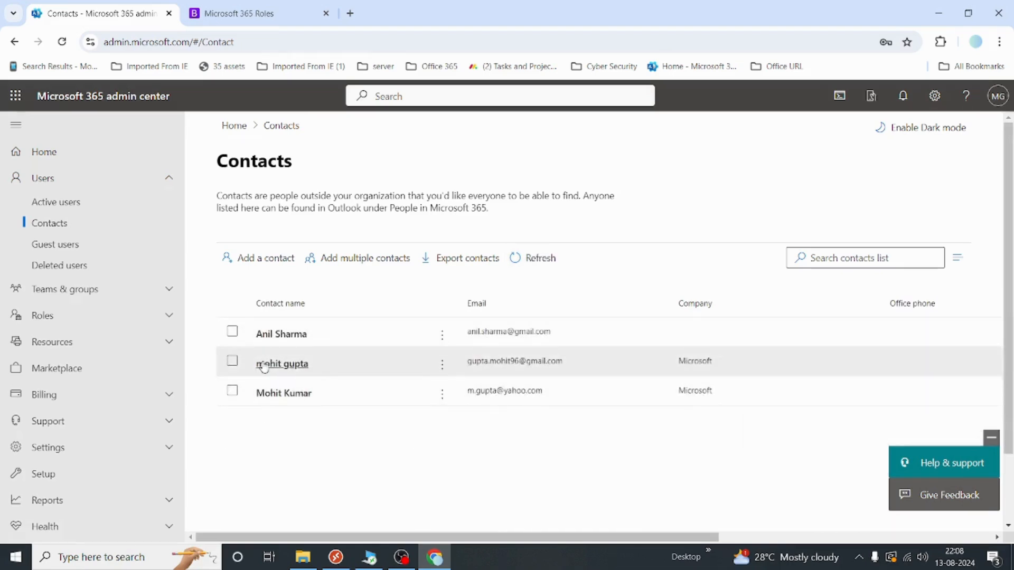
Open the Guest users page under Users
left_click(50, 245)
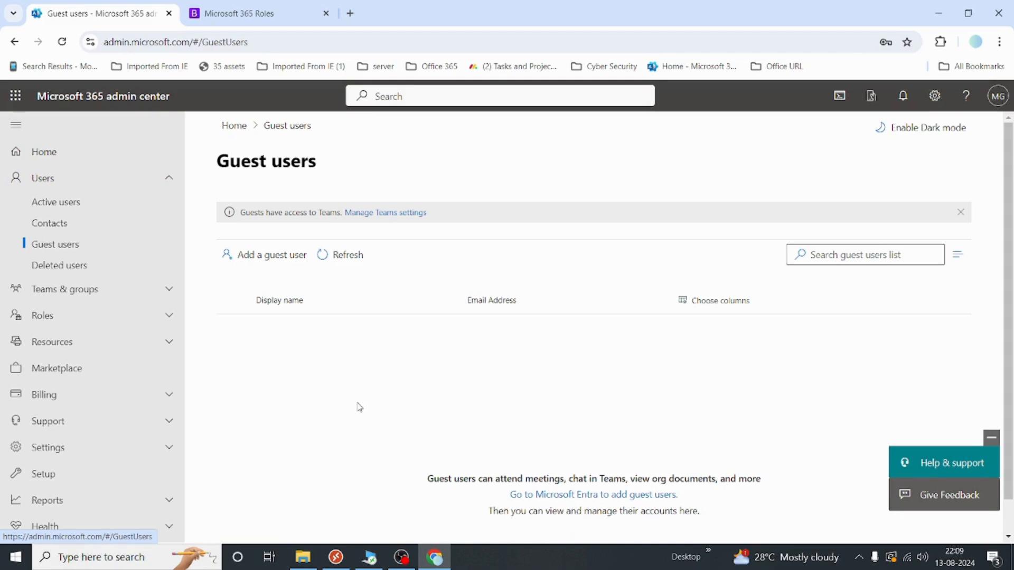
Launch Azure's New user page from Add a guest user and select the Create user template
left_click(283, 268)
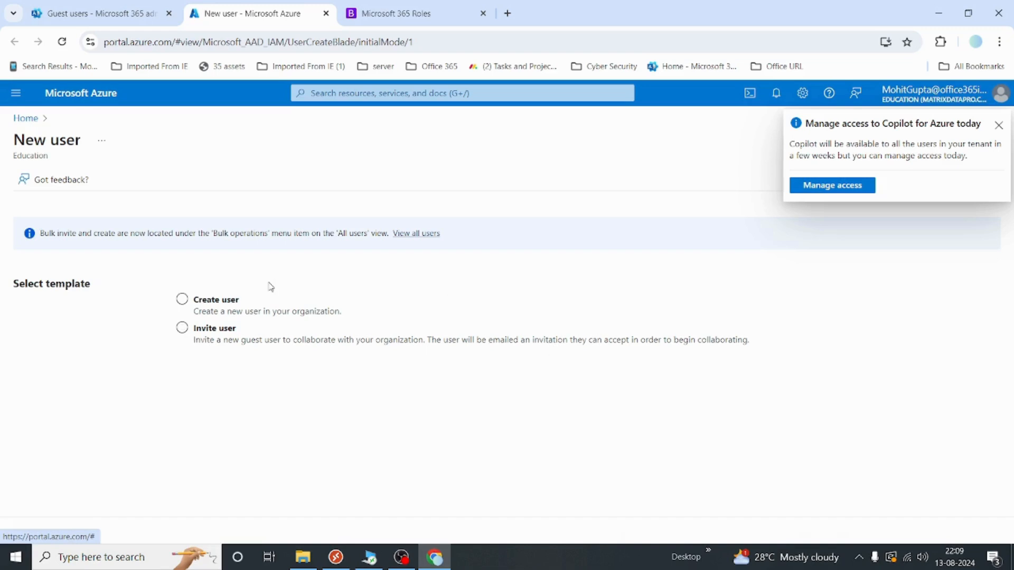
left_click(182, 298)
left_click(229, 305)
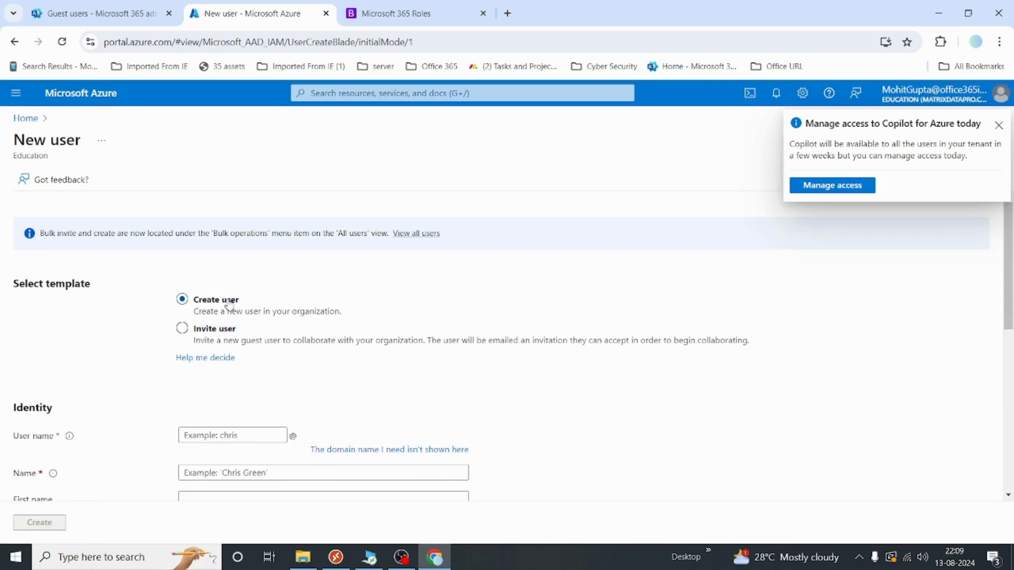
scroll(127, 377, "down", 1)
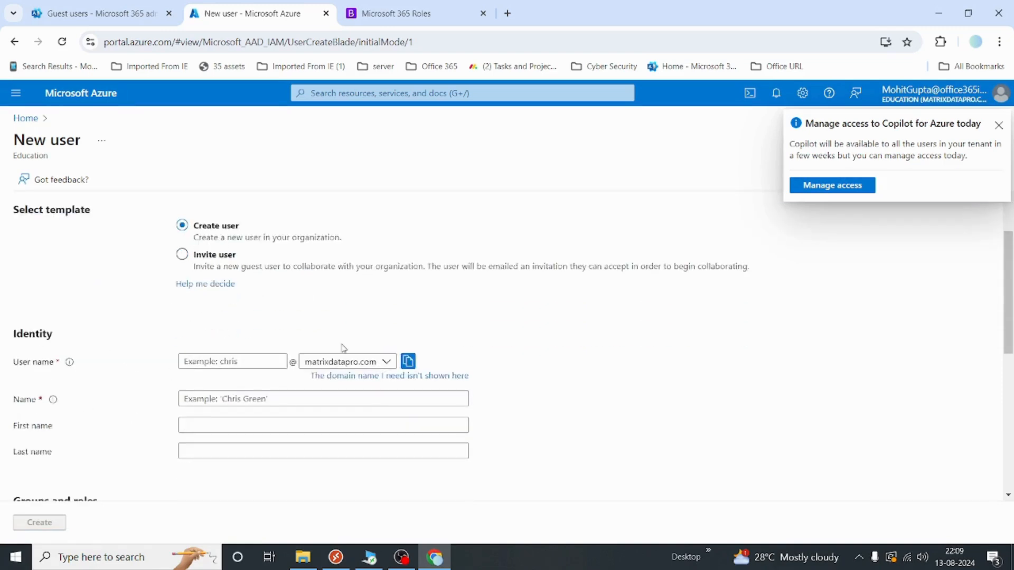
scroll(433, 396, "down", 2)
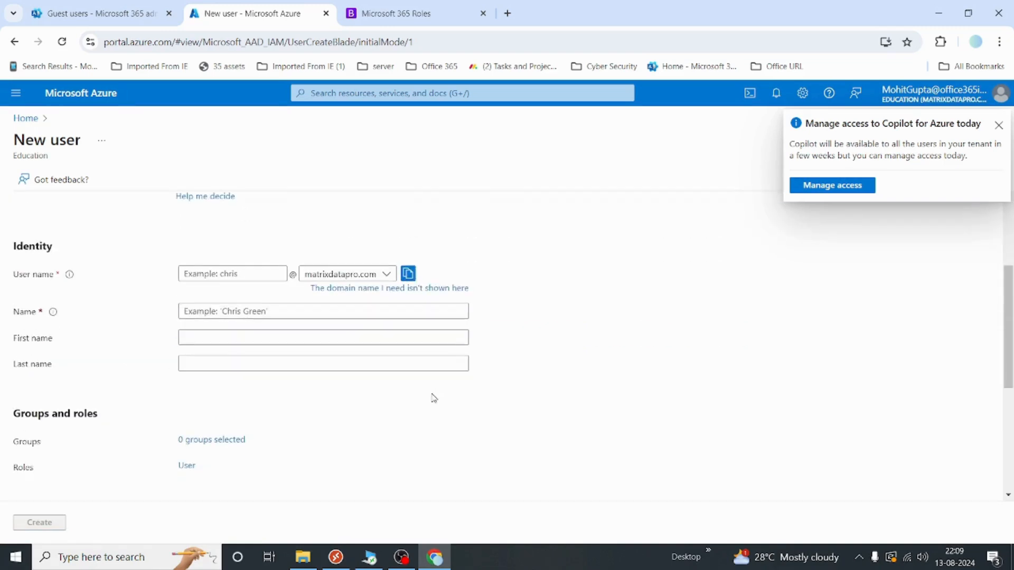
left_click(121, 22)
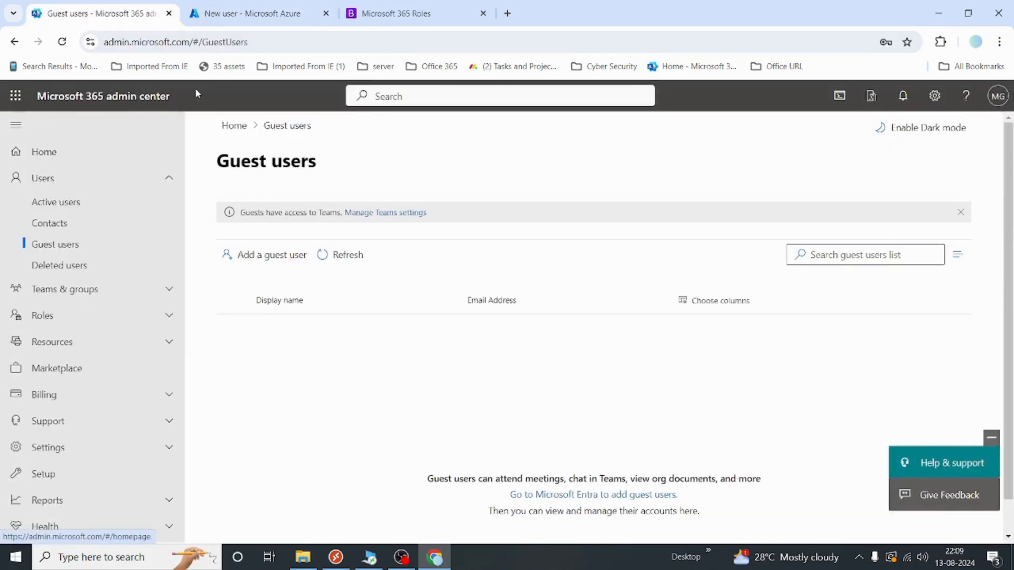
left_click(248, 13)
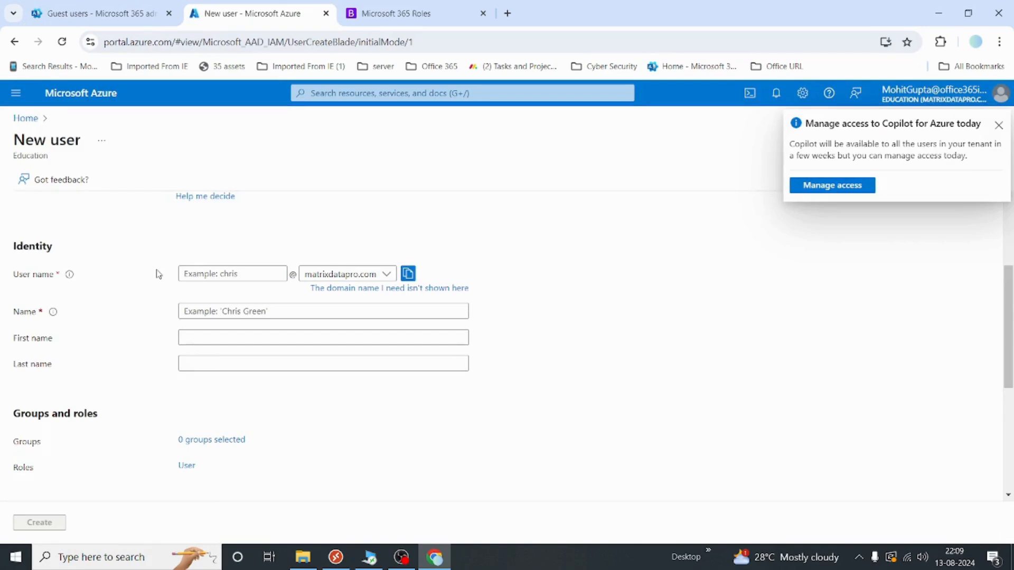
scroll(159, 271, "up", 3)
Switch the form to inviting a guest and enter the guest's display name and e-mail
left_click(181, 281)
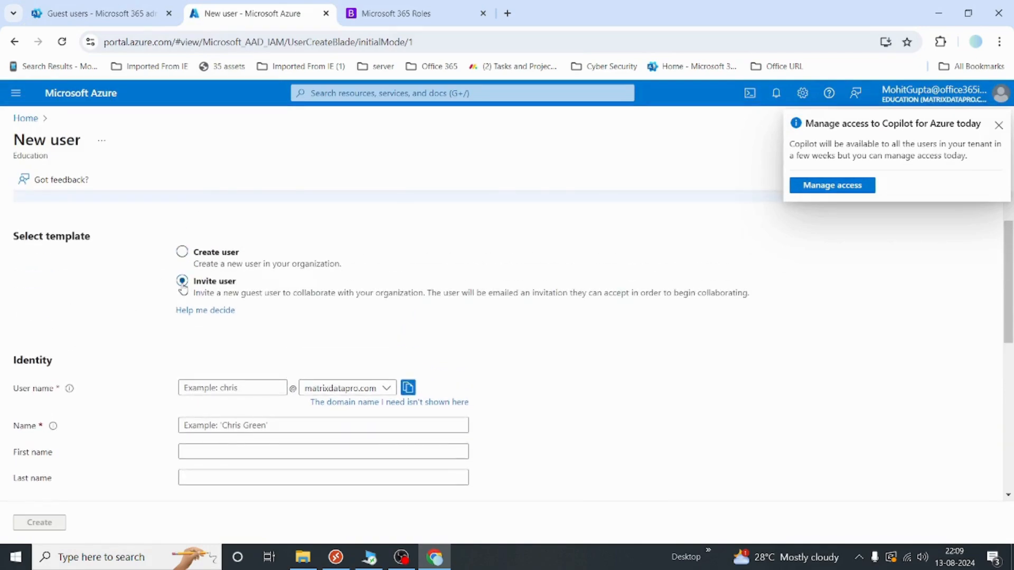
scroll(405, 361, "down", 2)
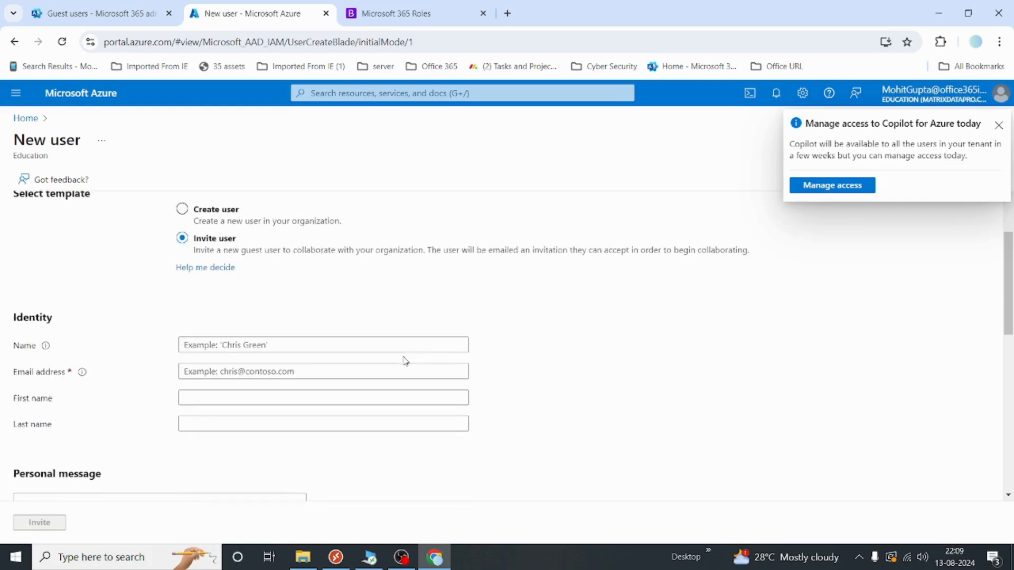
left_click(268, 349)
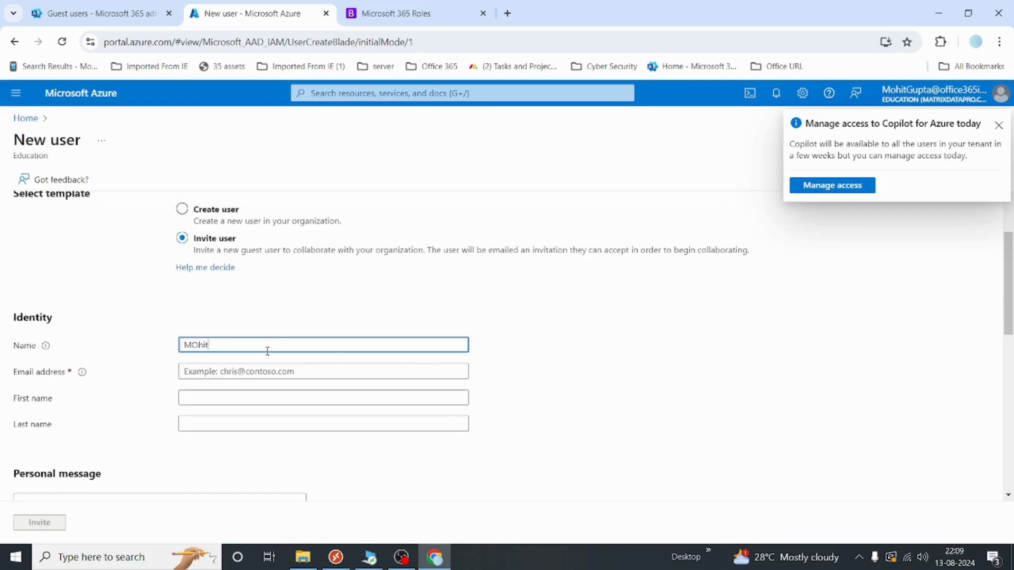
key("Tab")
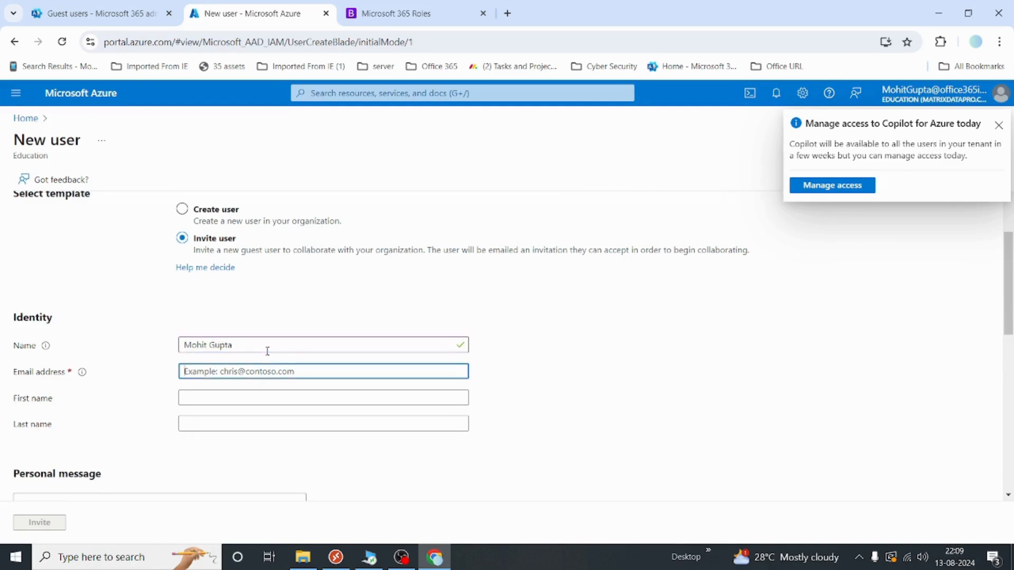
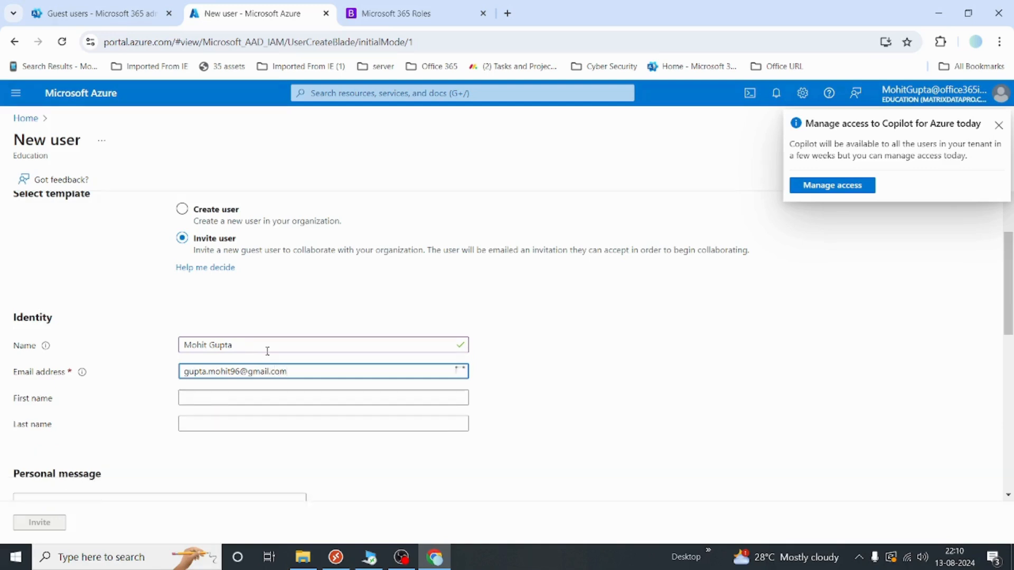
Replace the e-mail with the correct external Gmail address and fill in first and last name
key("Tab")
left_click_drag(296, 365, 2, 376)
key("BackSpace")
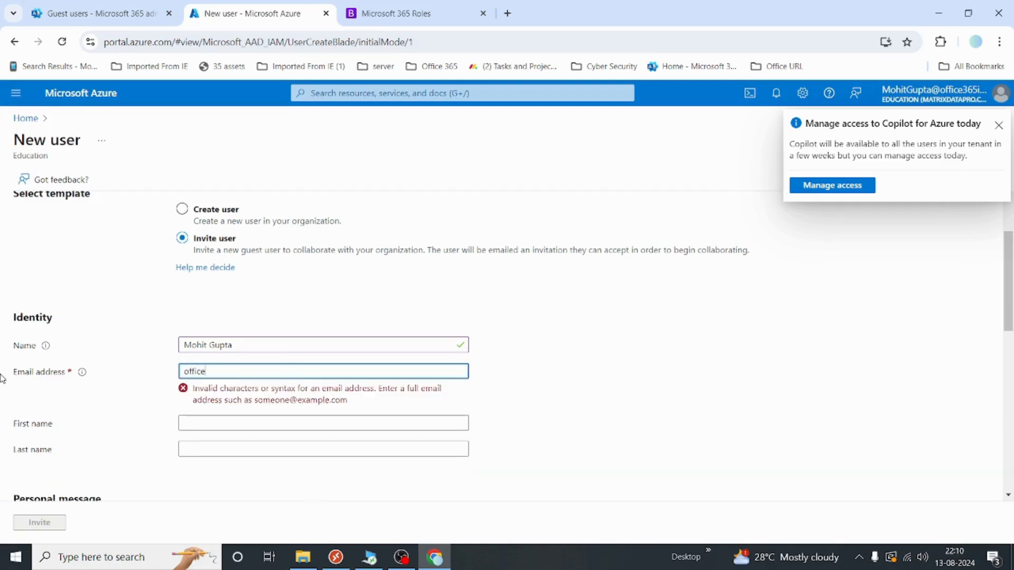
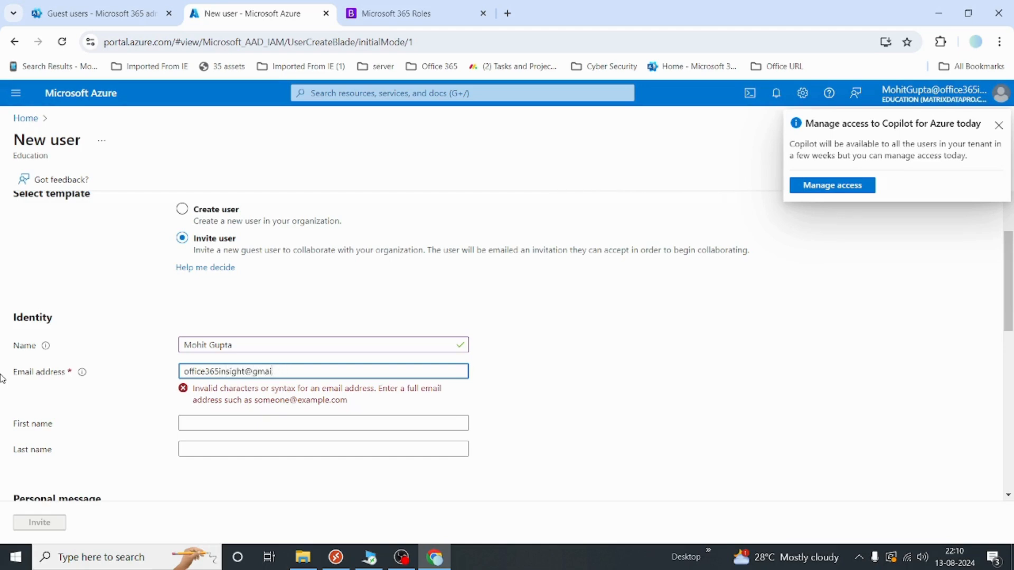
key("Tab")
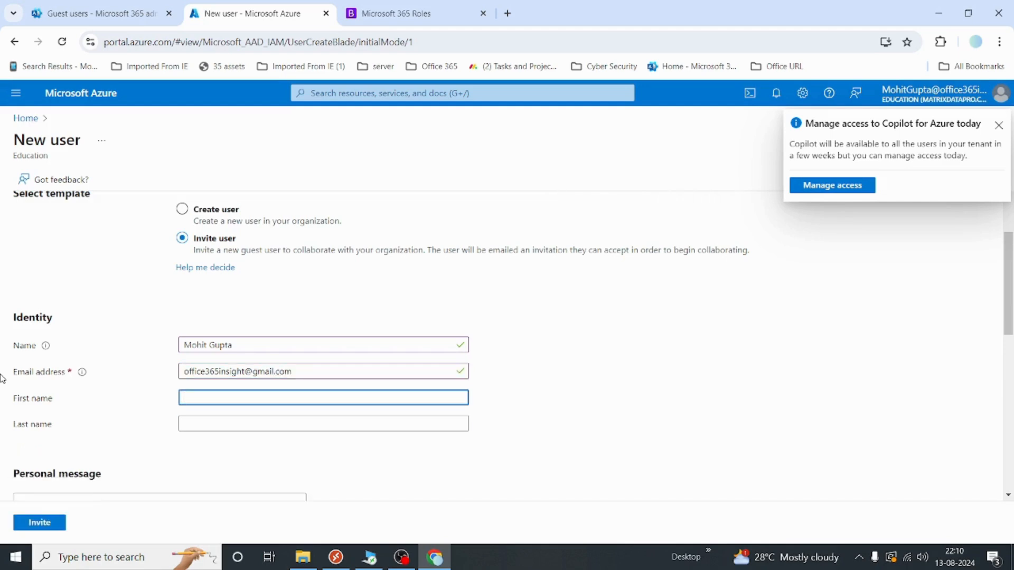
key("Tab")
Add the personal message 'This is a test invite' and send the invitation
scroll(2, 378, "down", 2)
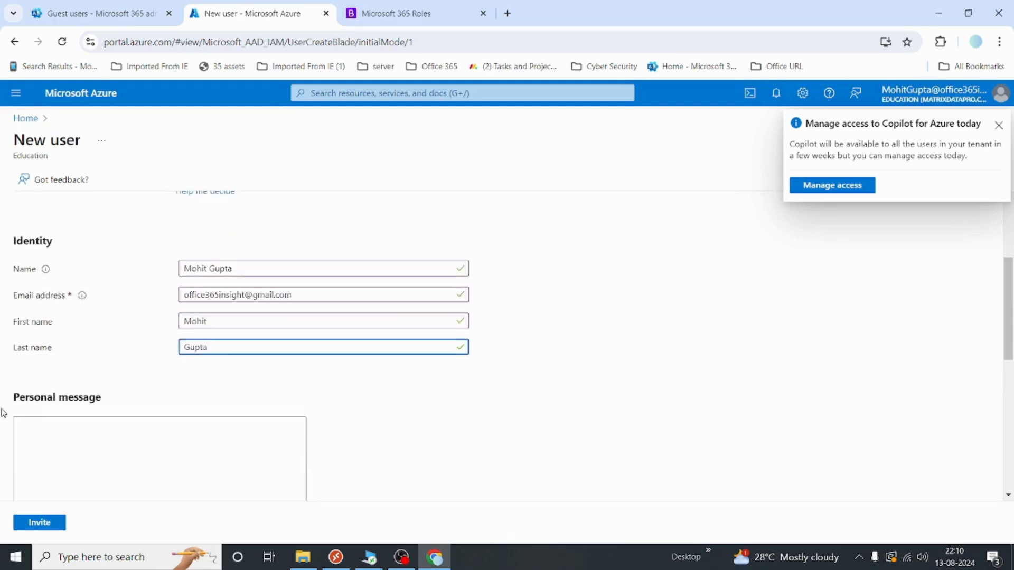
left_click(122, 441)
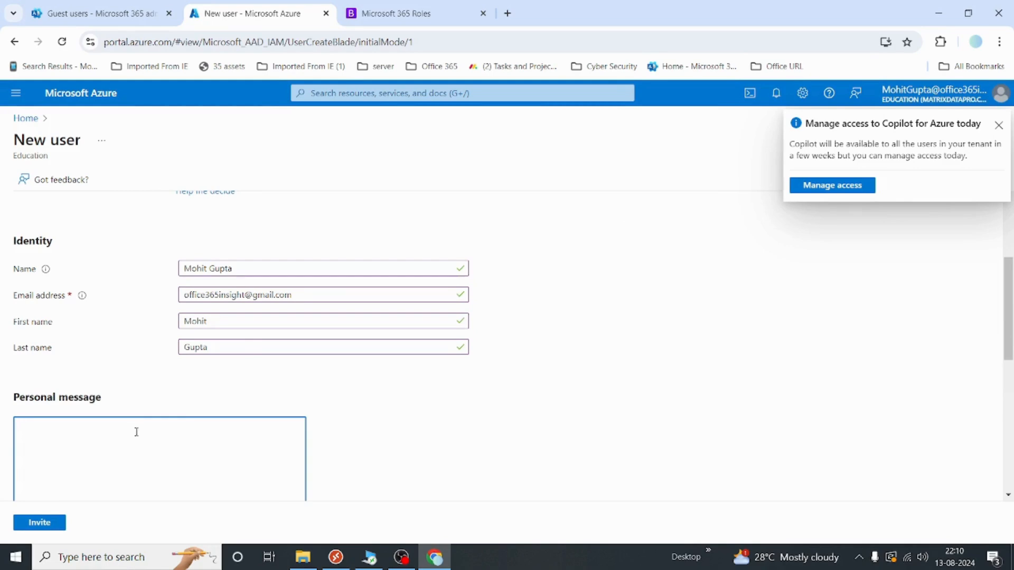
type("This is ")
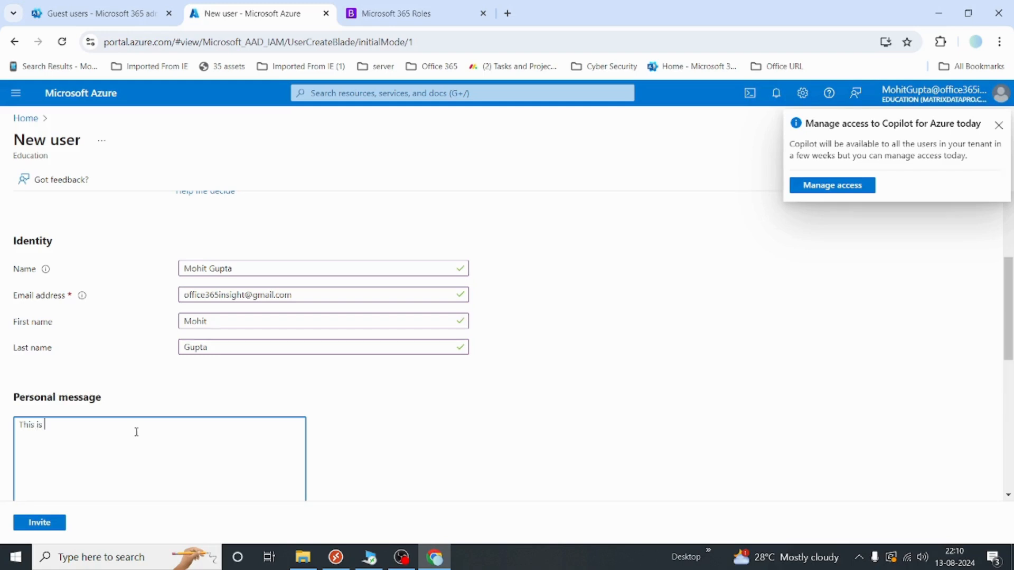
type("a test invite")
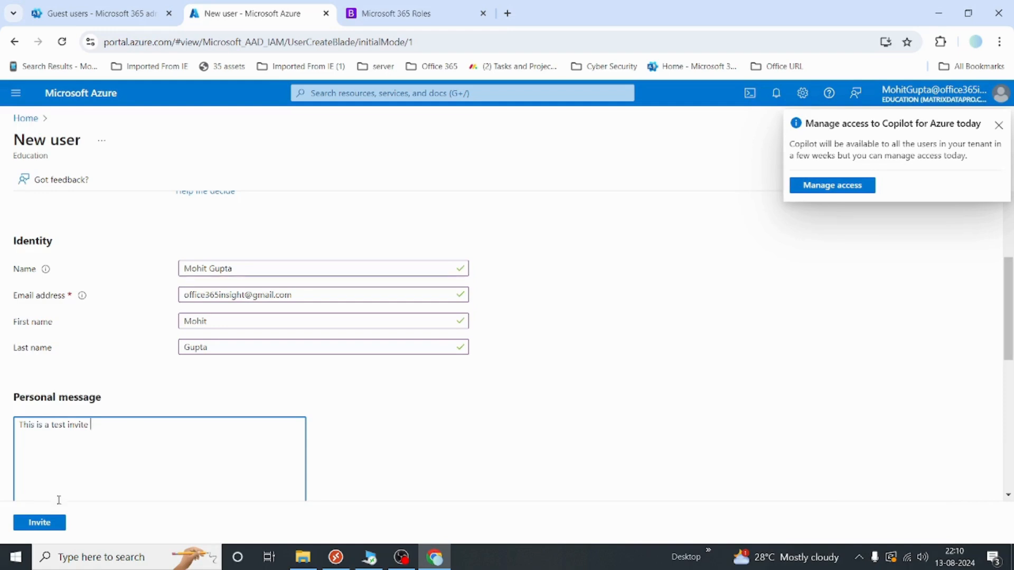
left_click(39, 528)
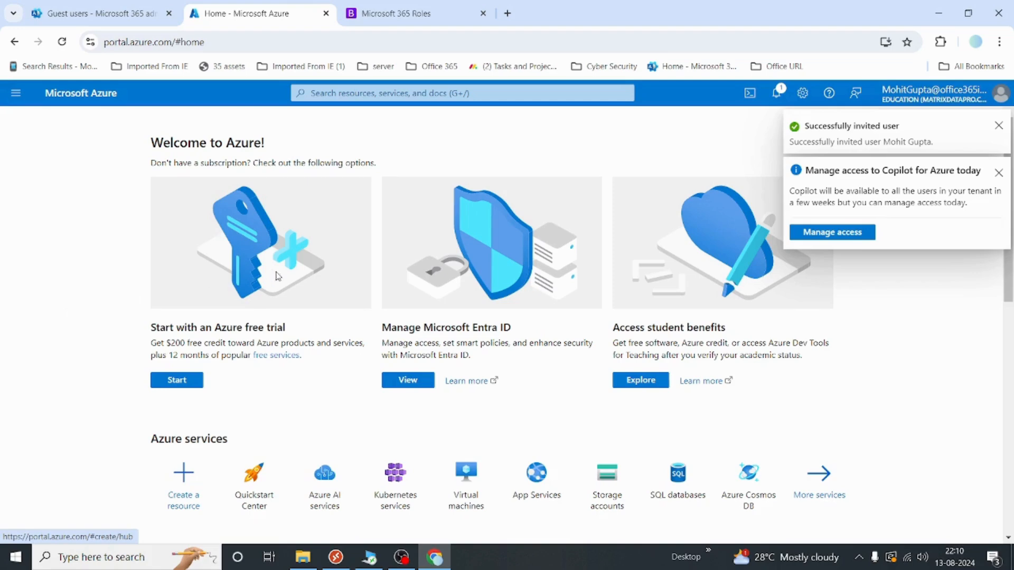
left_click(515, 16)
Go to gmail.com, close the other inbox tab, and read the Microsoft invitation email
type("gm")
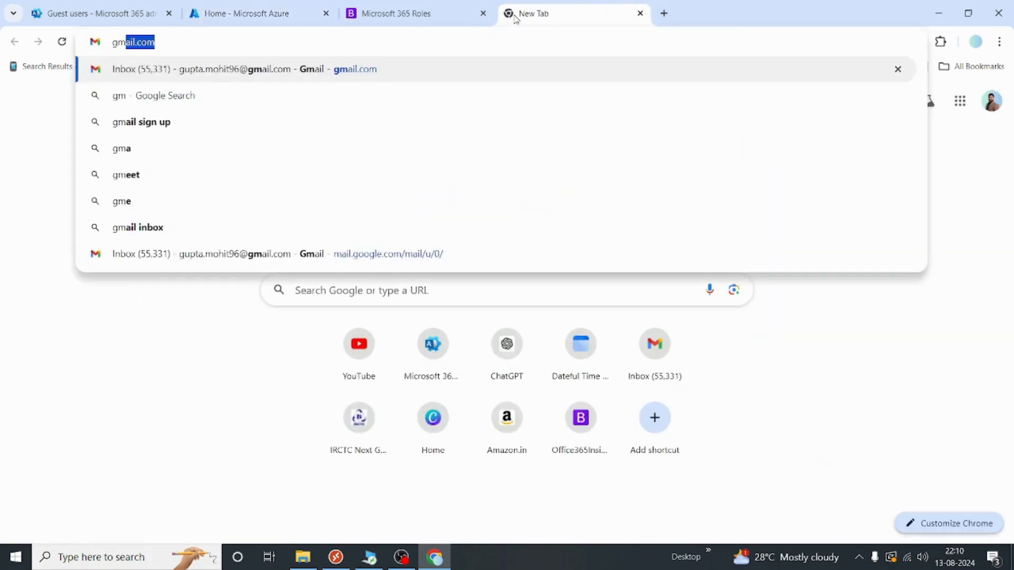
key("Return")
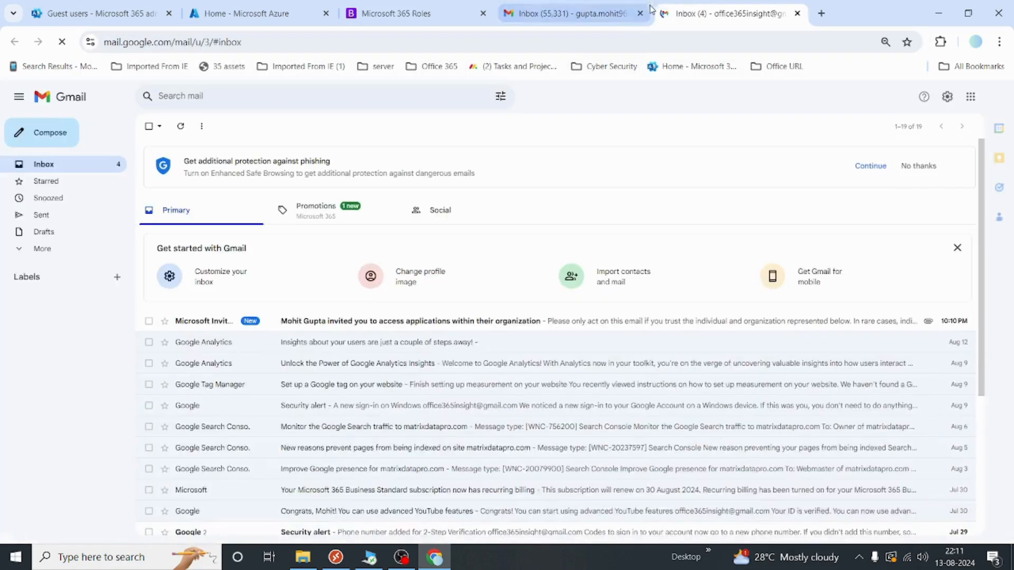
left_click(640, 13)
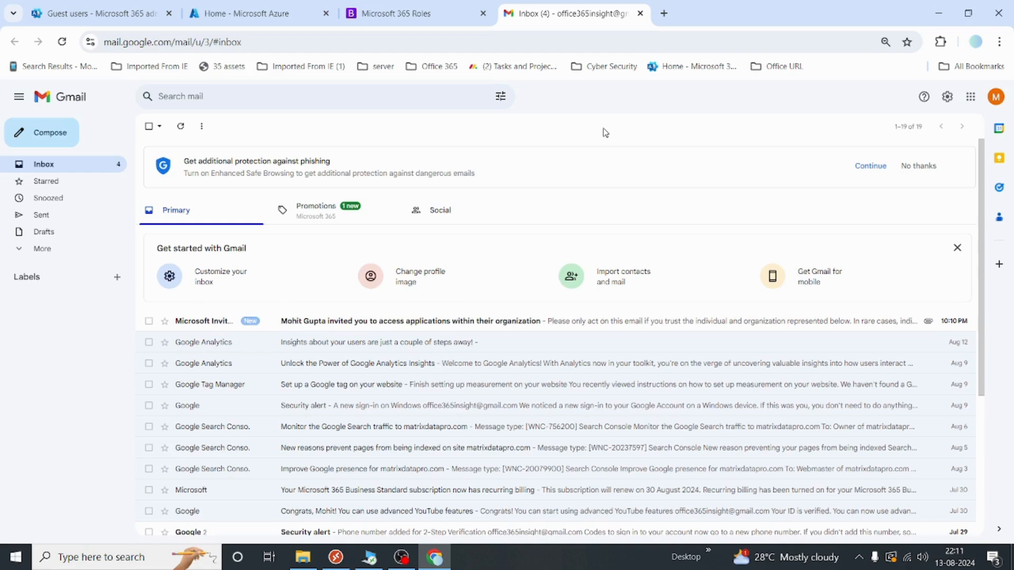
left_click(550, 38)
key("ctrl+a")
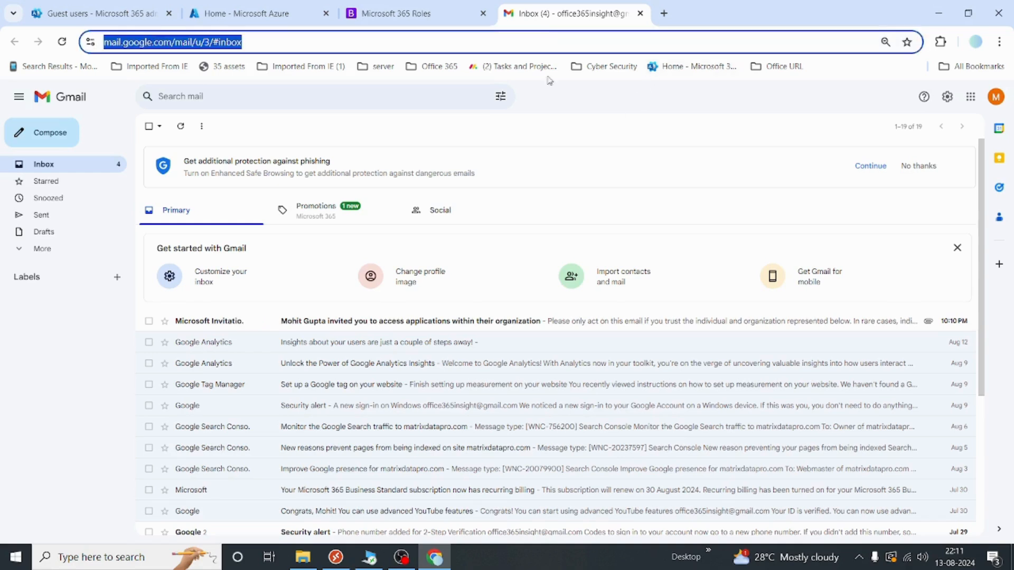
left_click(669, 133)
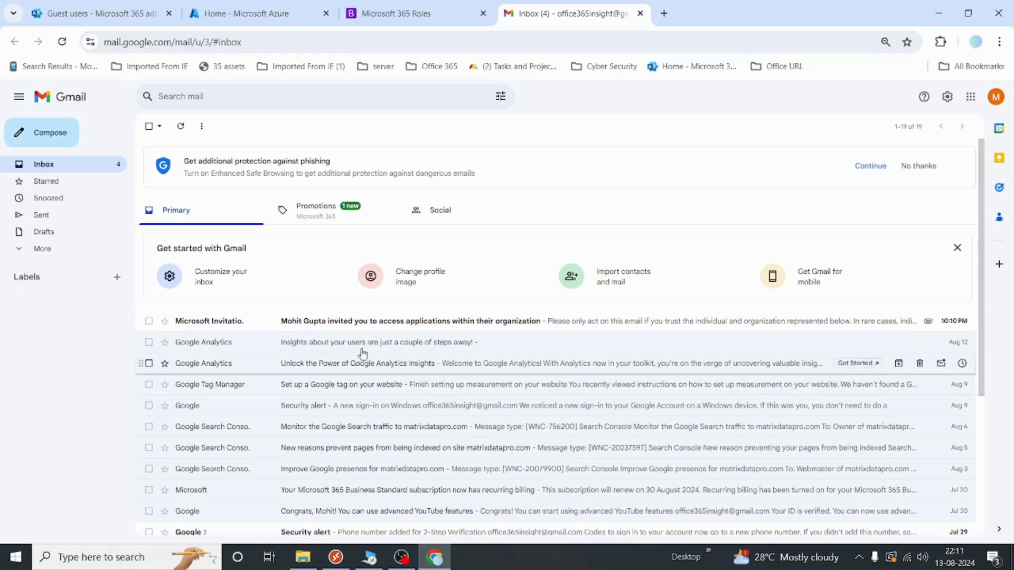
left_click(417, 322)
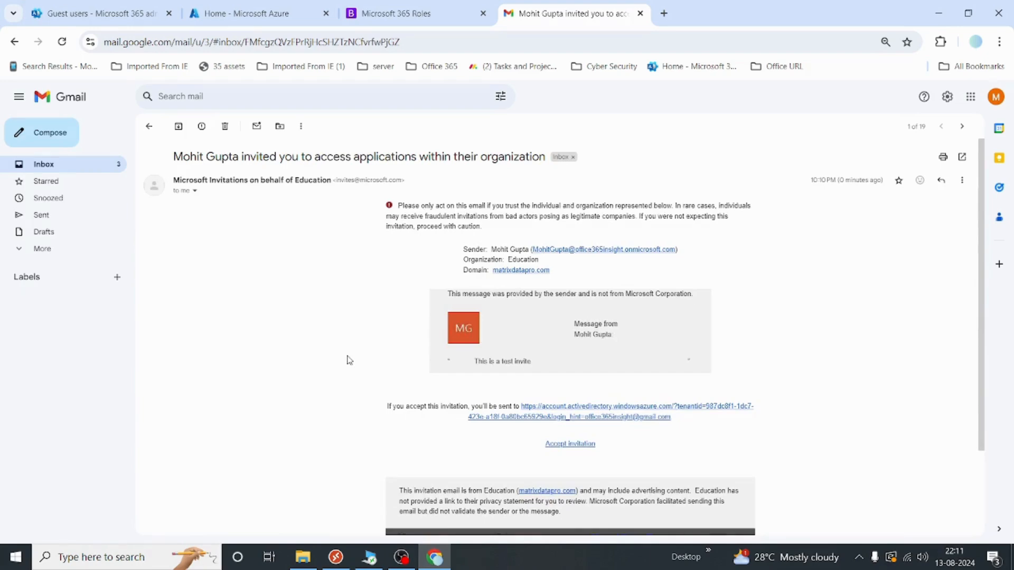
scroll(348, 360, "down", 2)
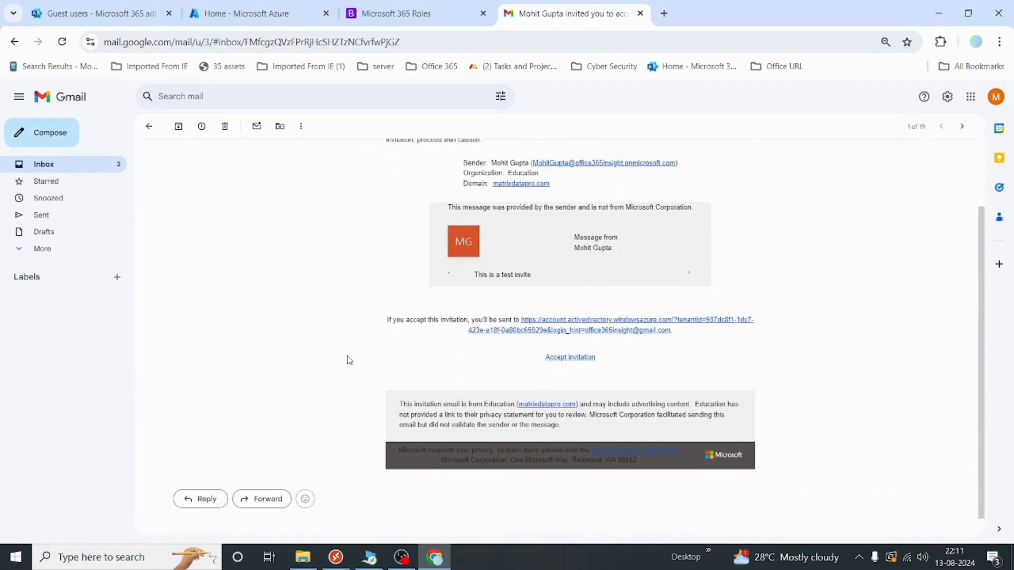
scroll(347, 360, "up", 1)
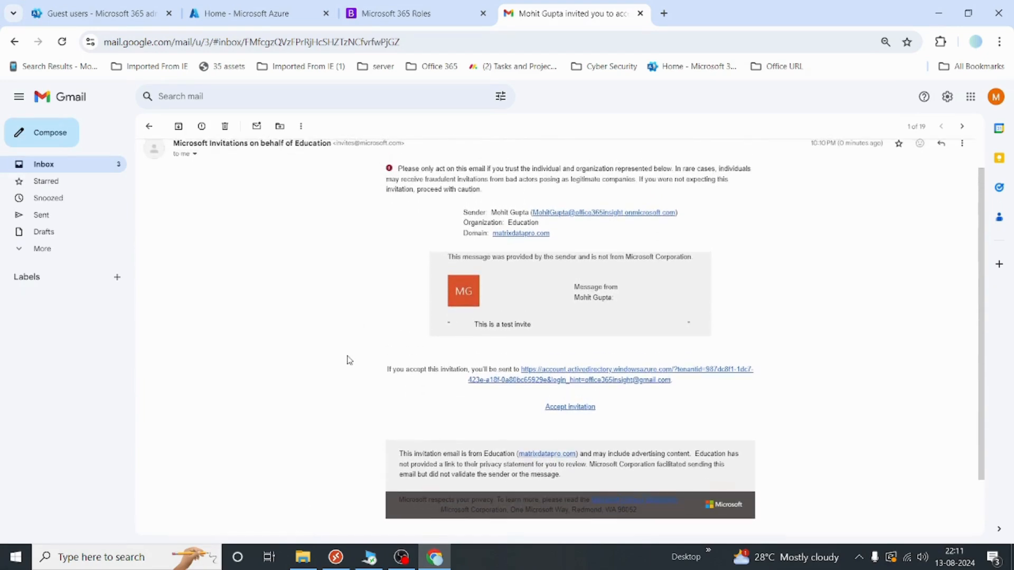
scroll(347, 360, "up", 1)
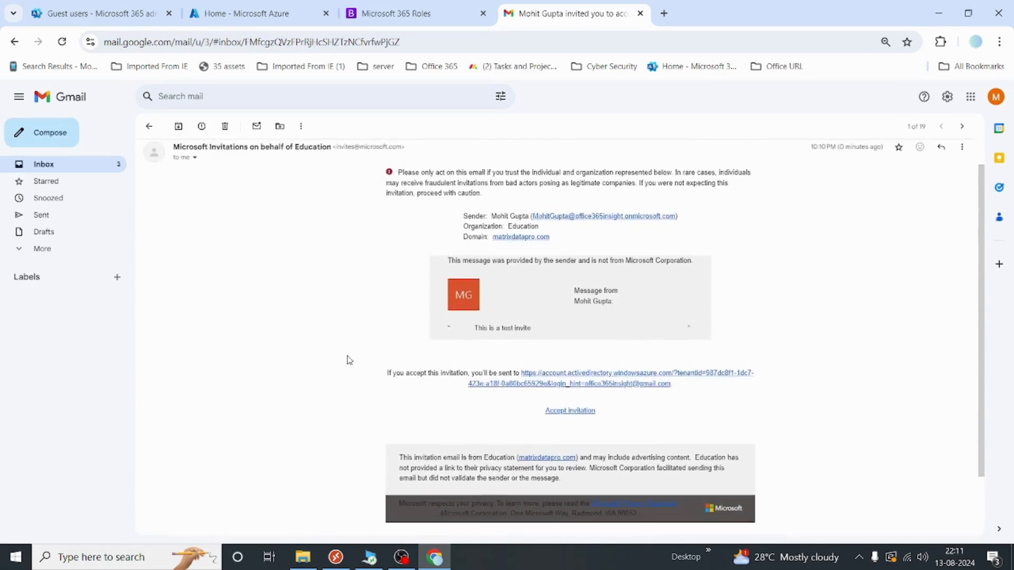
Follow the invitation link, request an emailed sign-in code, and open the code email
left_click(627, 381)
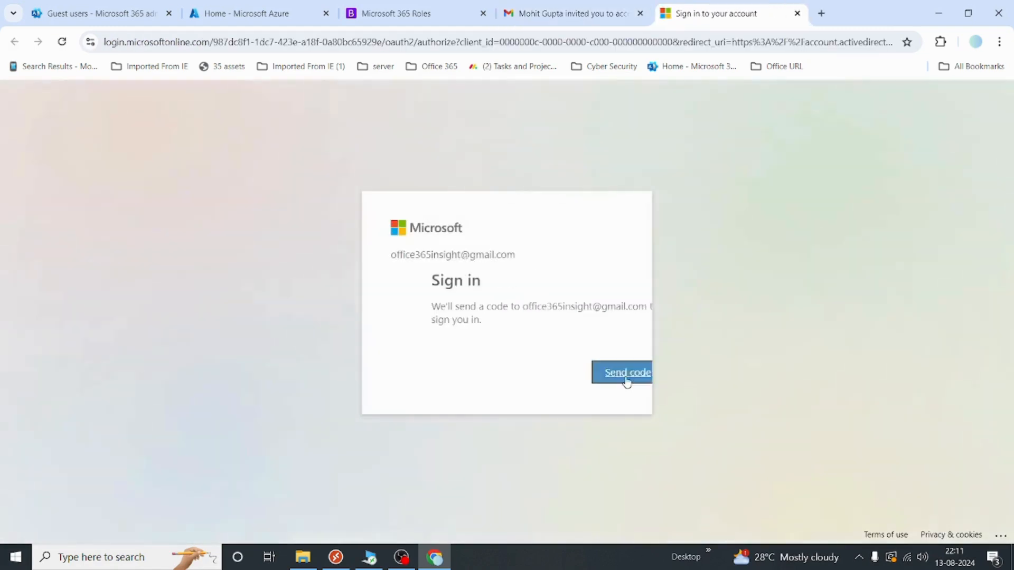
left_click(586, 373)
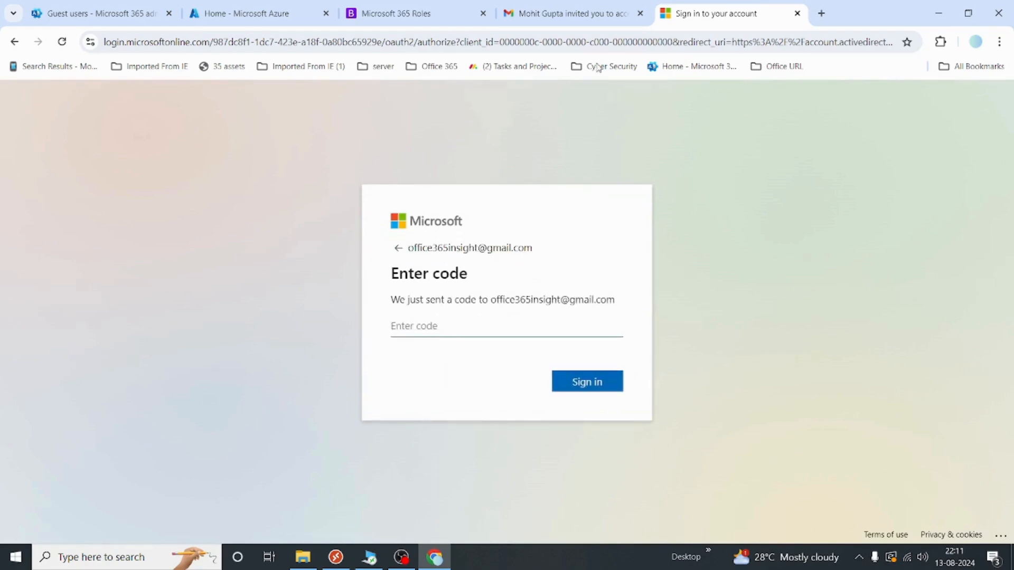
left_click(565, 15)
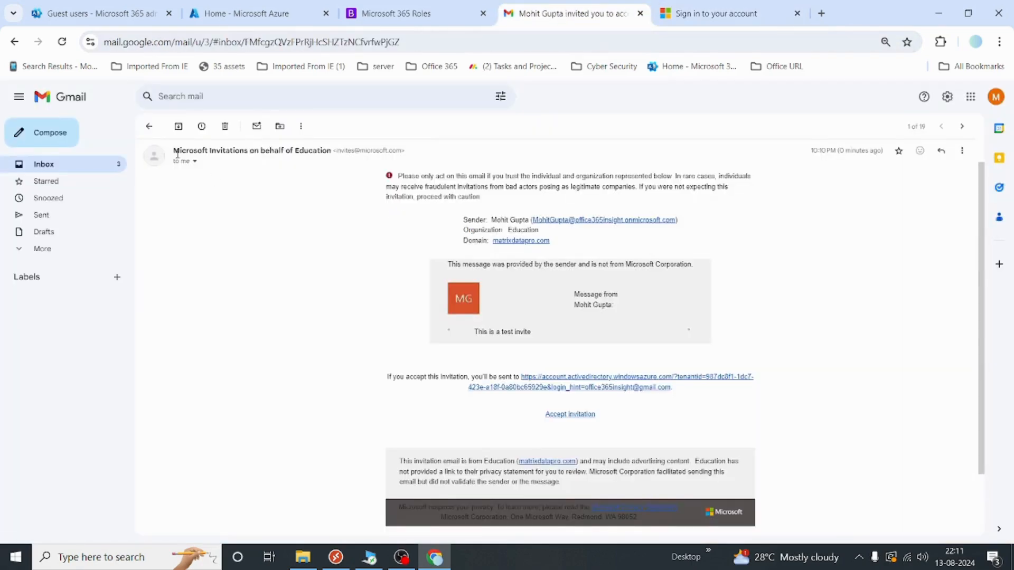
left_click(150, 127)
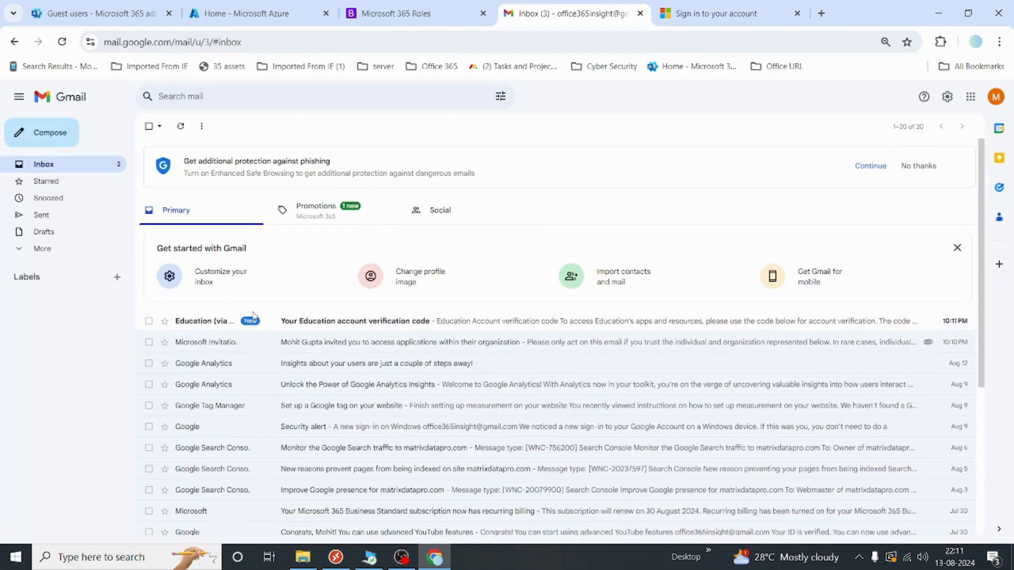
left_click(398, 327)
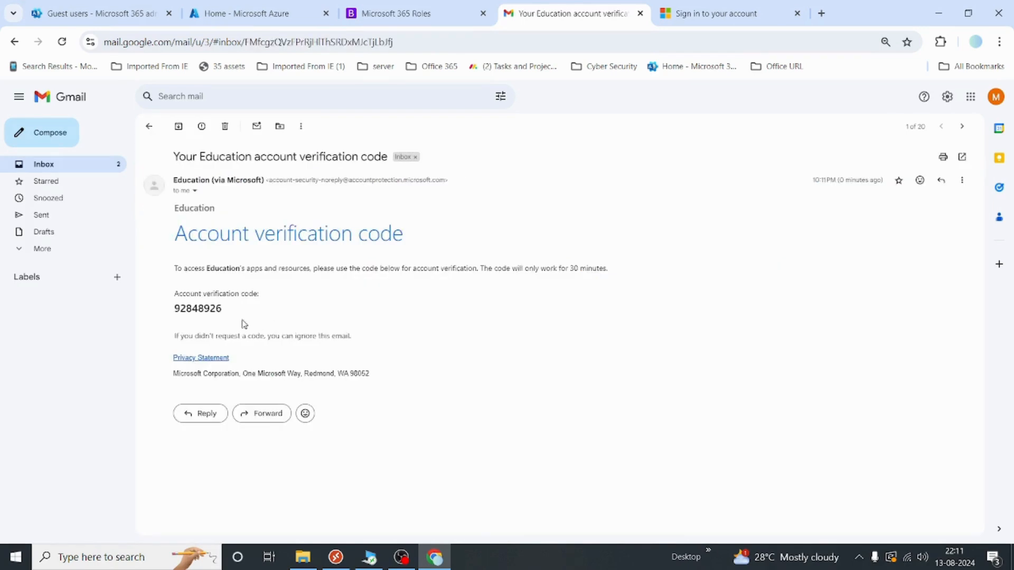
Paste the verification code to sign in, accept the permissions, and defer security setup
double_click(202, 311)
key("ctrl+c")
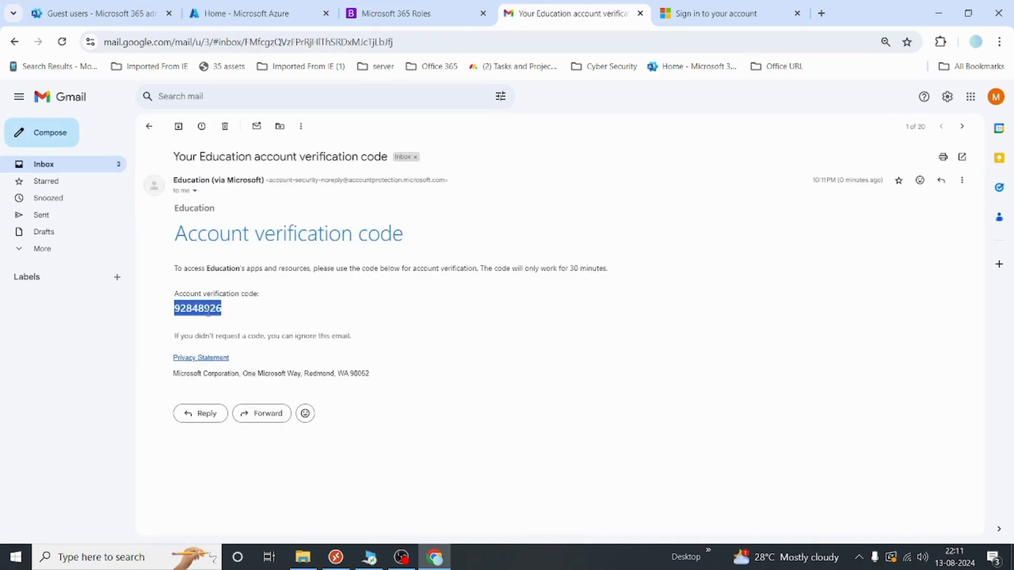
left_click(719, 14)
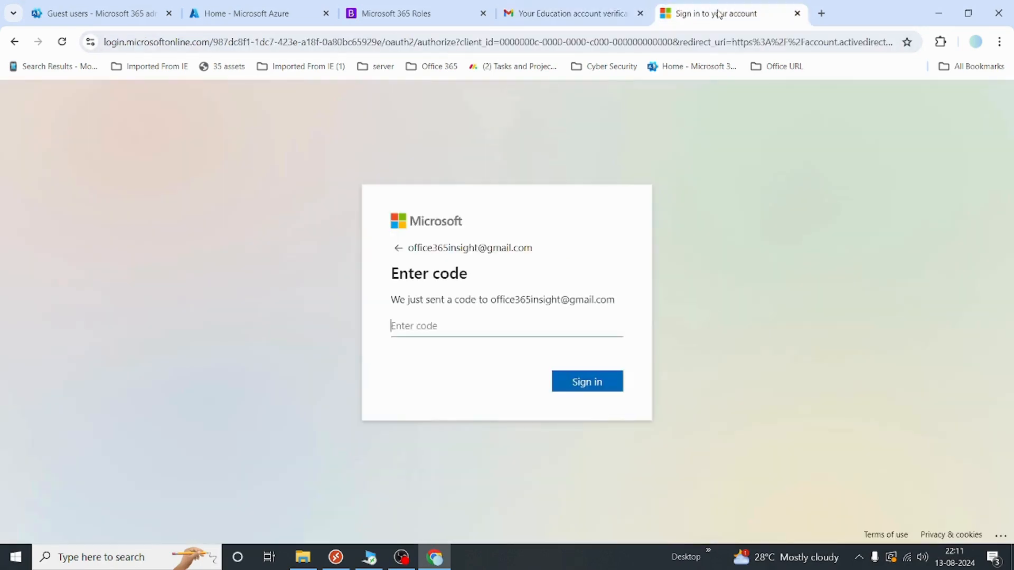
key("ctrl+v")
left_click(606, 385)
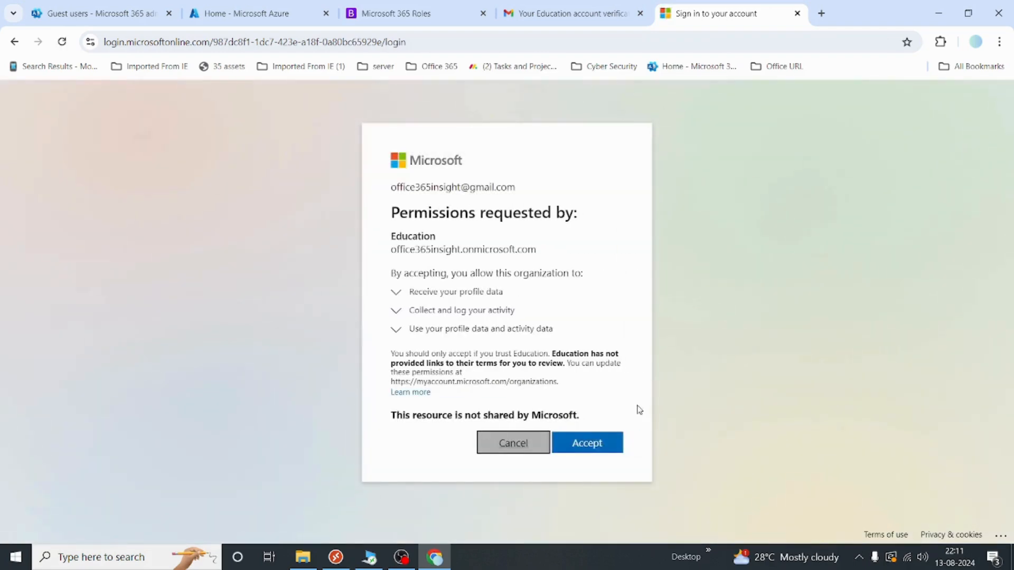
left_click(598, 449)
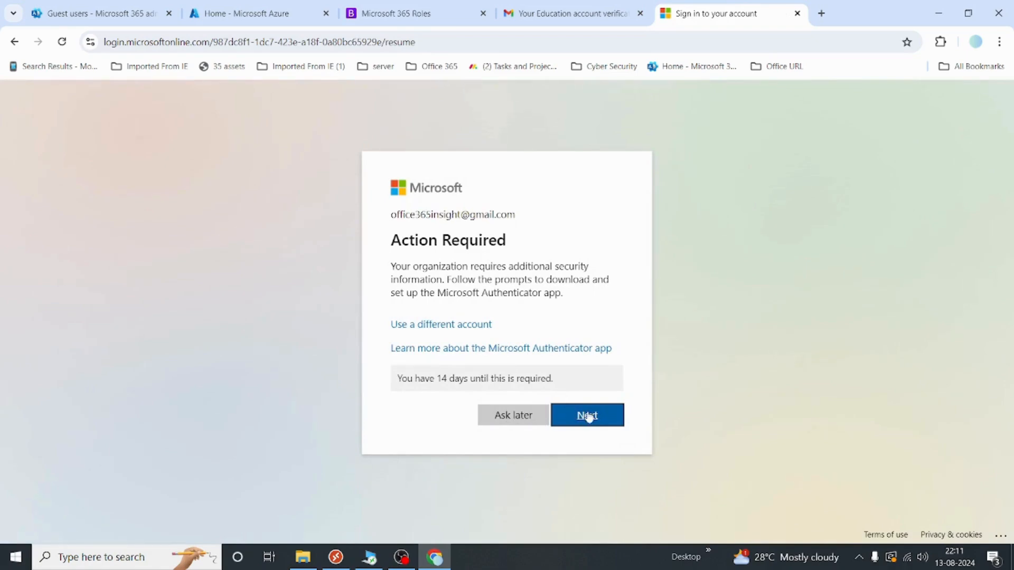
left_click(509, 425)
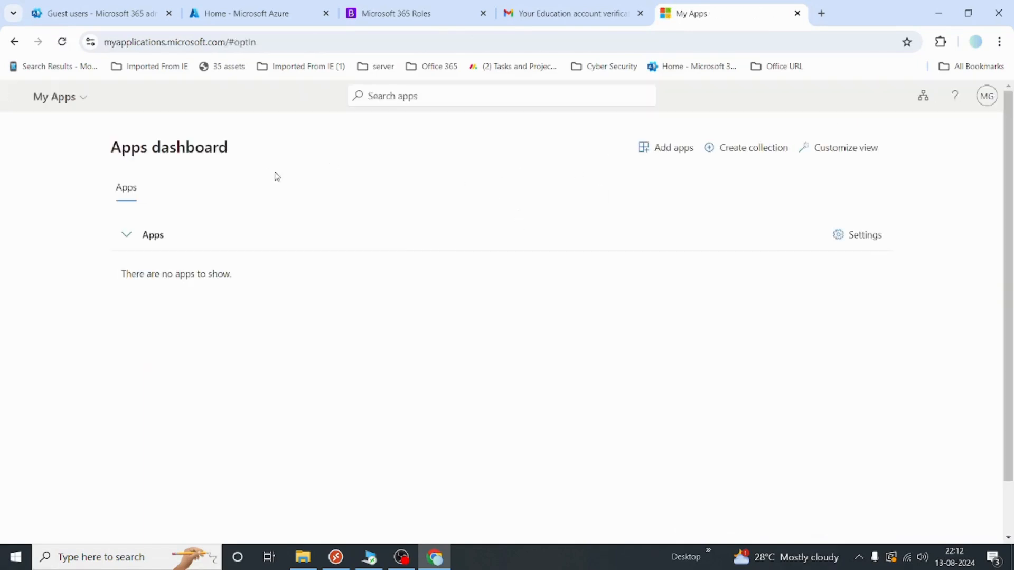
Refresh the Guest users list and check the newly accepted guest's details
left_click(98, 19)
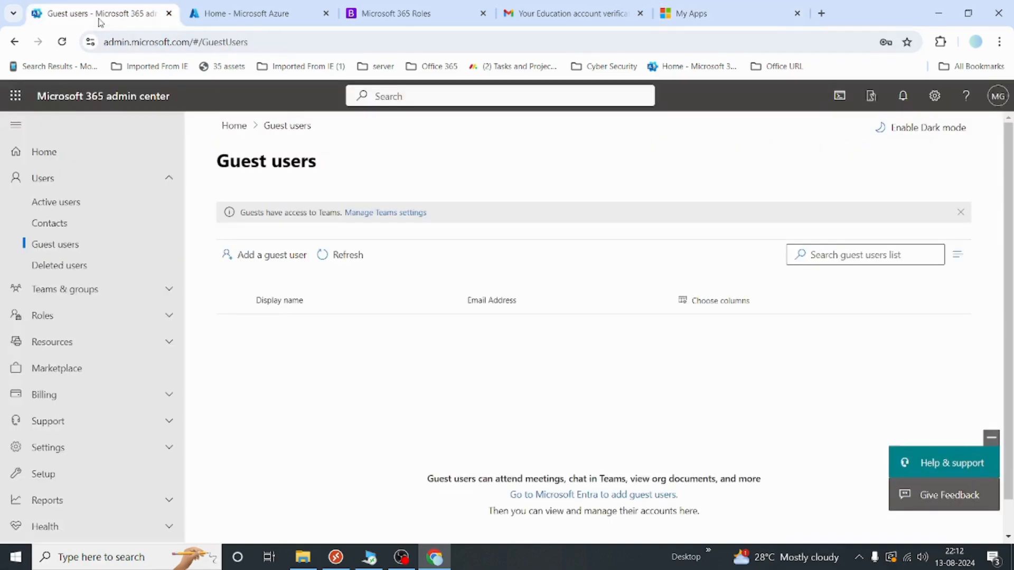
left_click(359, 263)
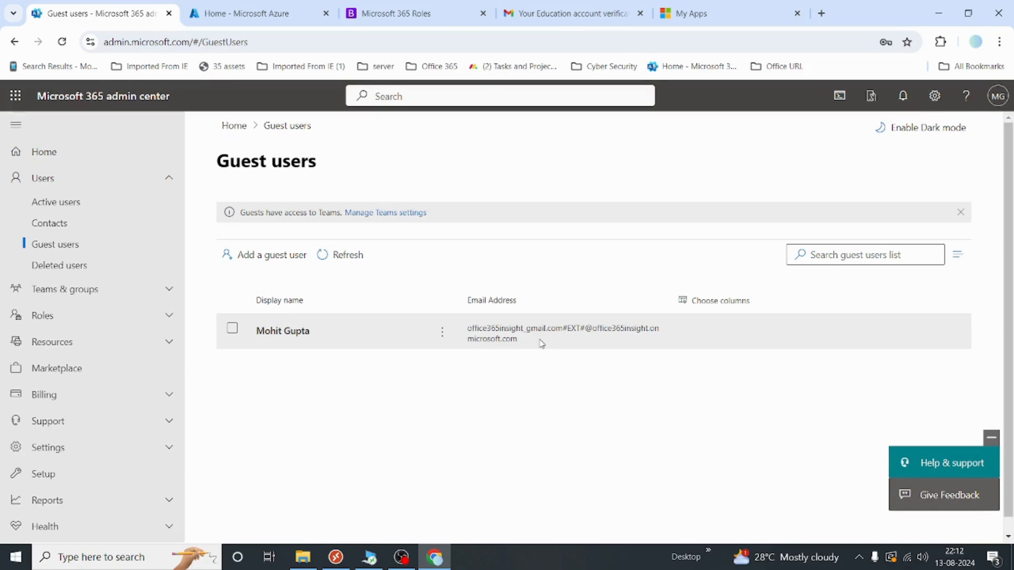
double_click(573, 328)
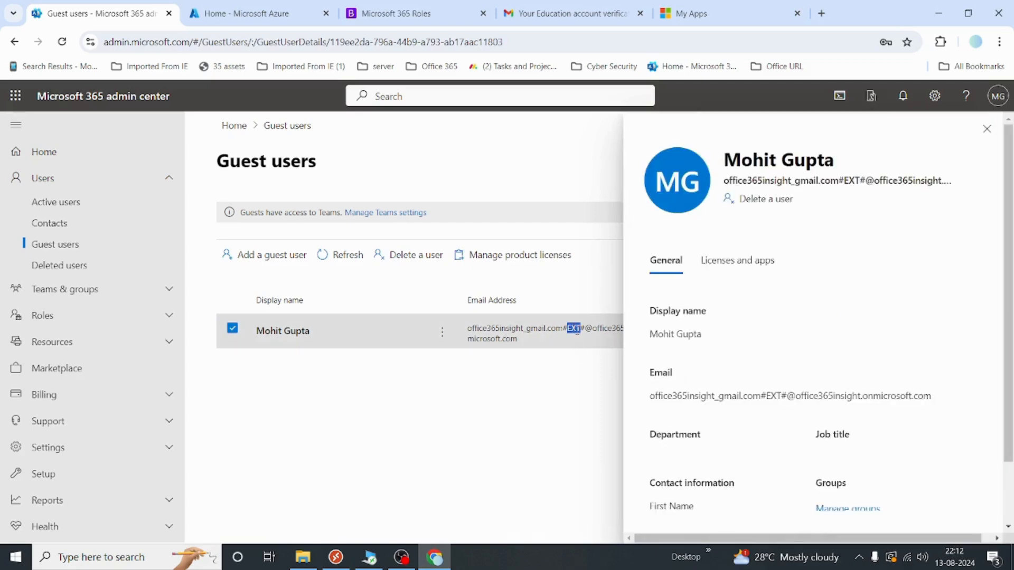
left_click(985, 131)
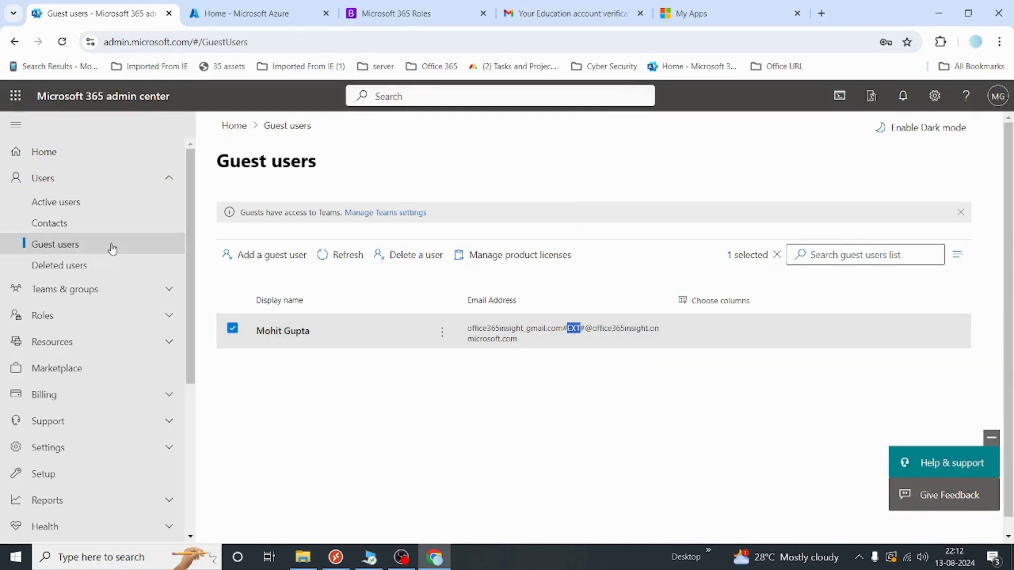
Select the last active user for deletion, noting the 30-day restore window
left_click(76, 269)
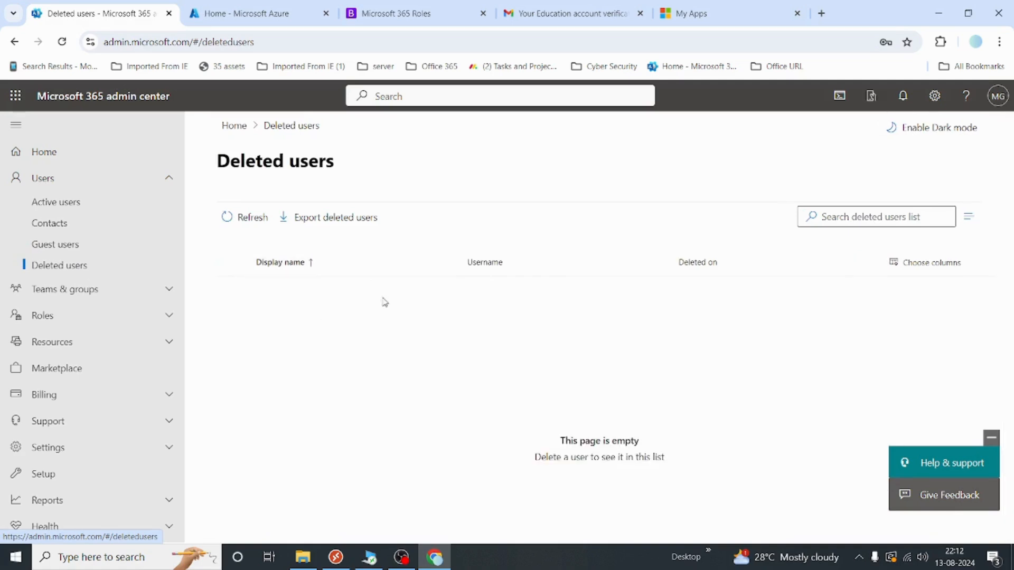
left_click(75, 207)
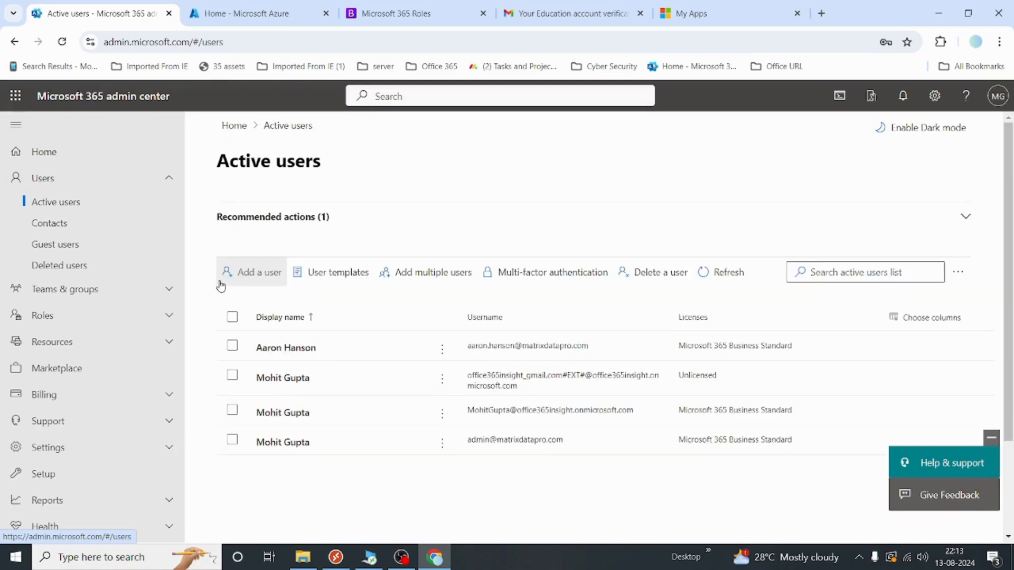
scroll(326, 367, "down", 1)
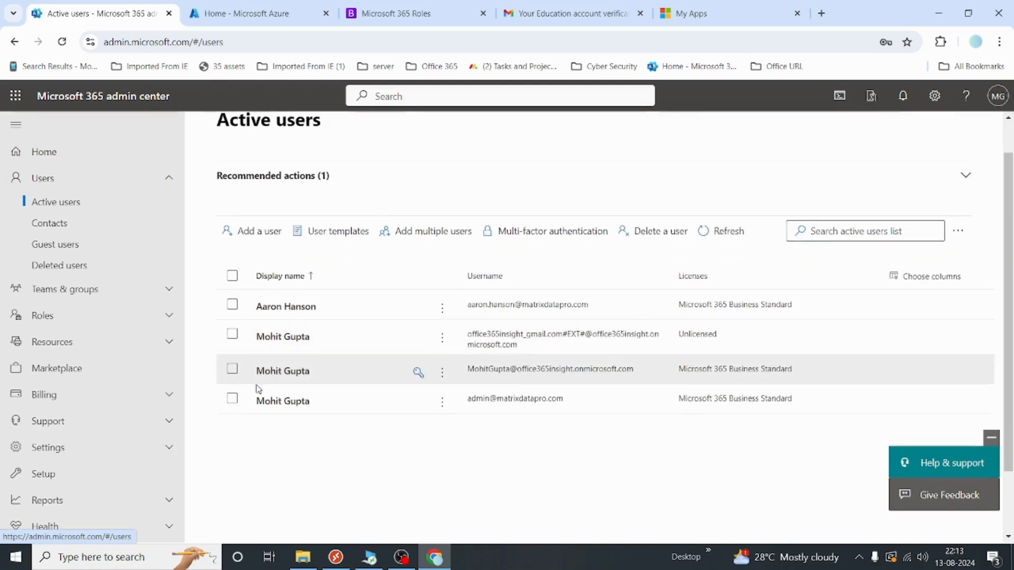
left_click(231, 400)
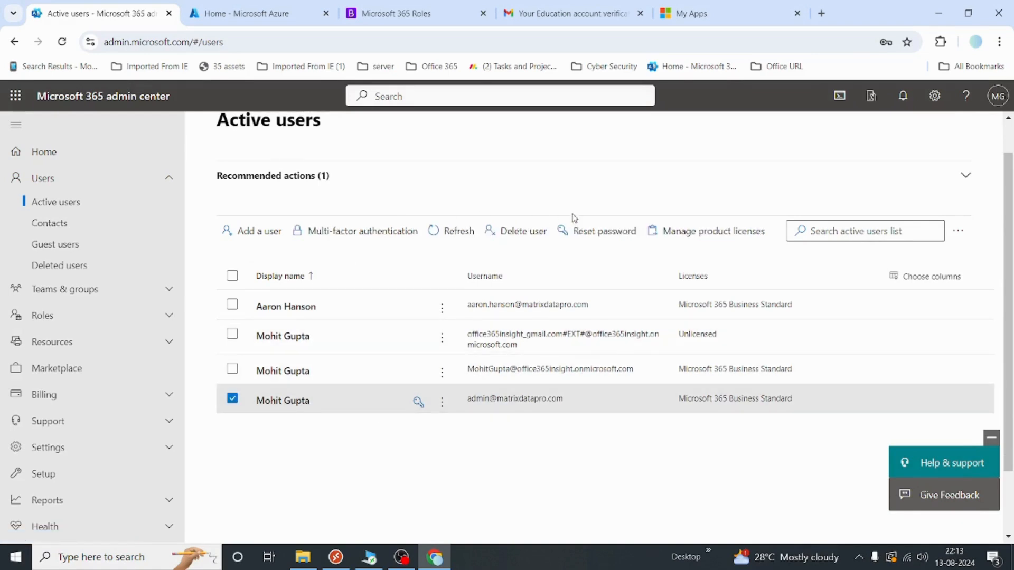
left_click(511, 239)
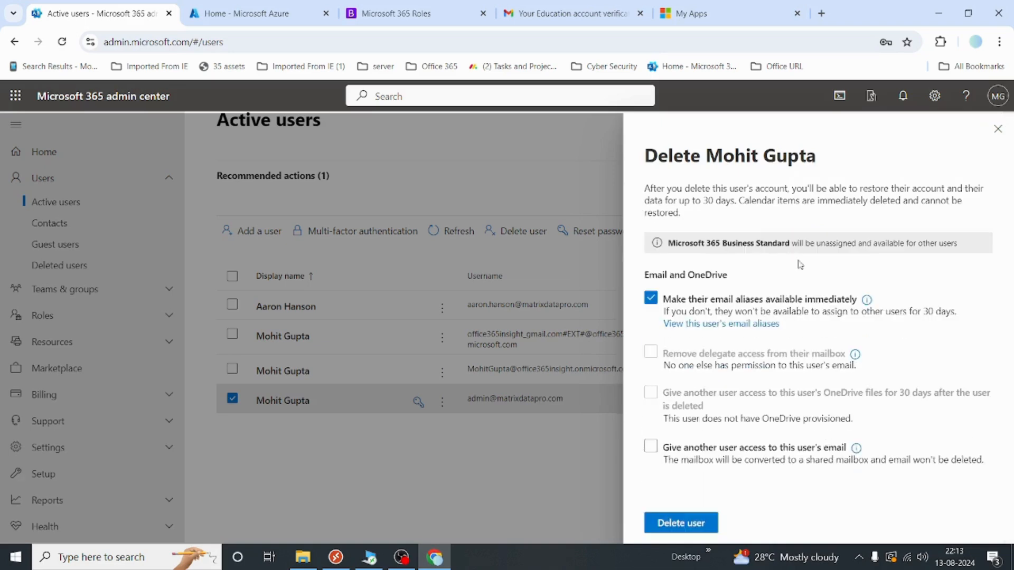
left_click_drag(656, 190, 956, 189)
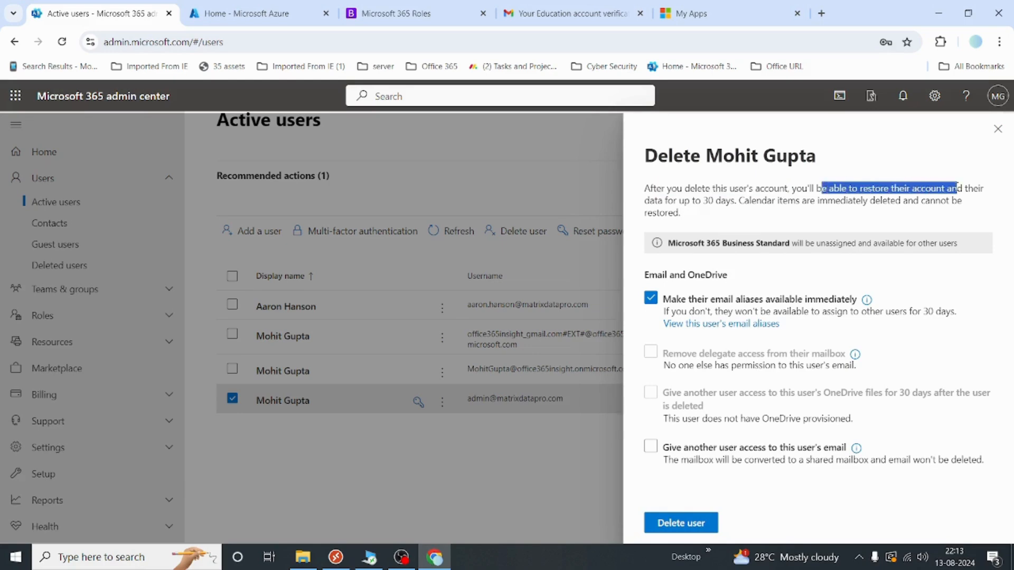
left_click_drag(702, 200, 716, 201)
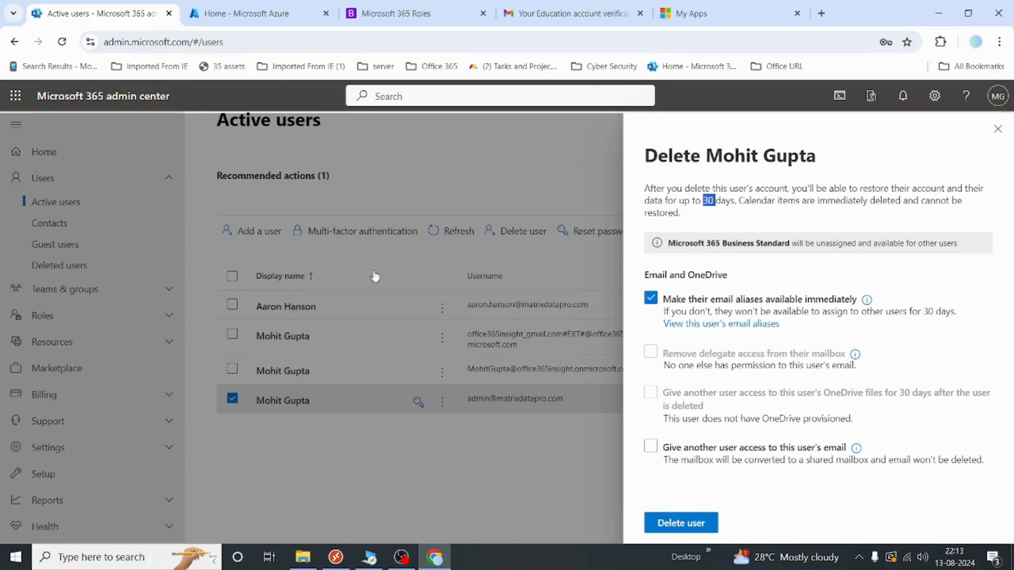
left_click(733, 198)
Confirm the deletion and review that licences, email aliases and the account were removed
left_click(674, 527)
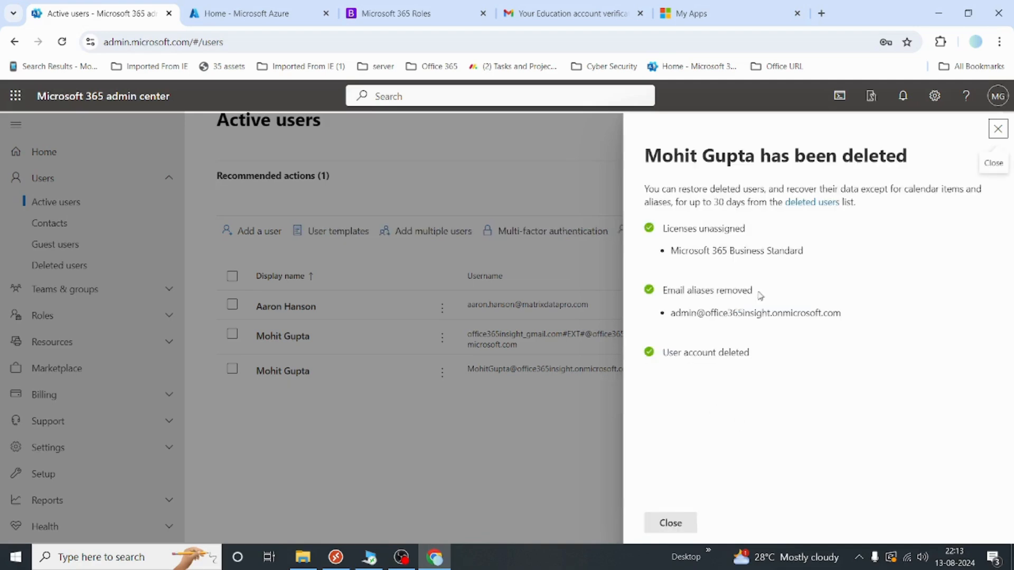
left_click_drag(671, 235, 745, 229)
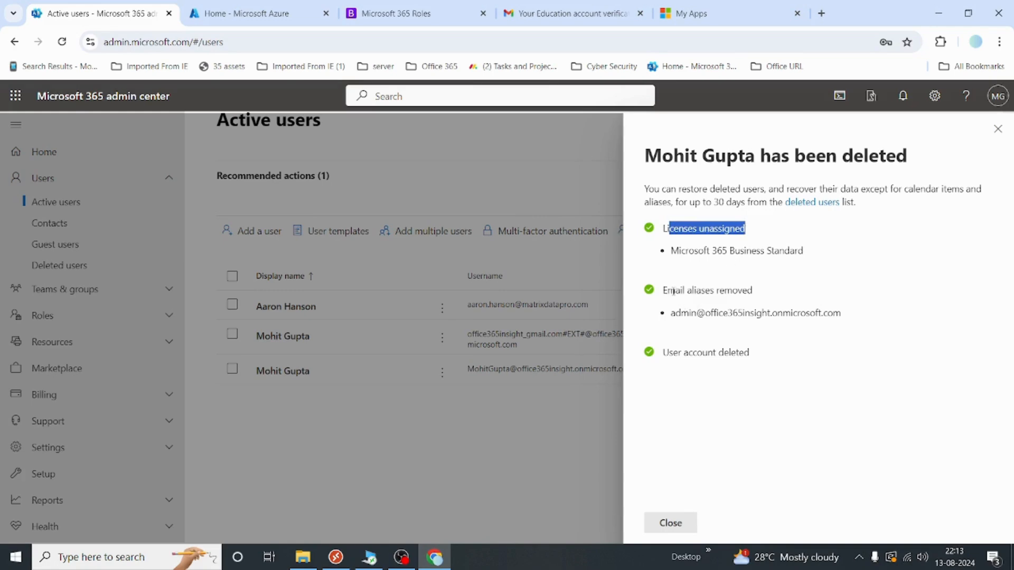
left_click_drag(676, 291, 753, 289)
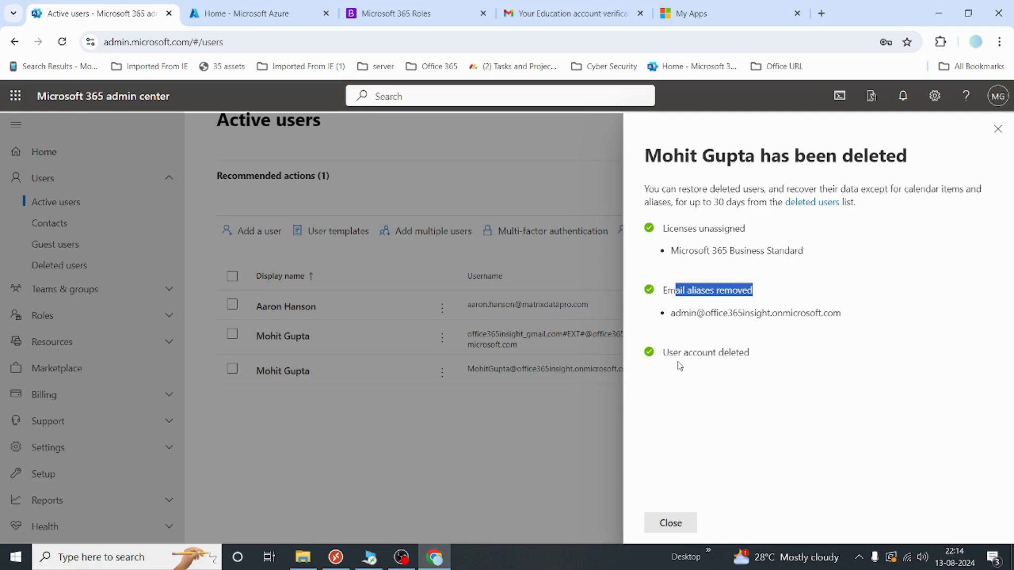
left_click_drag(679, 353, 724, 353)
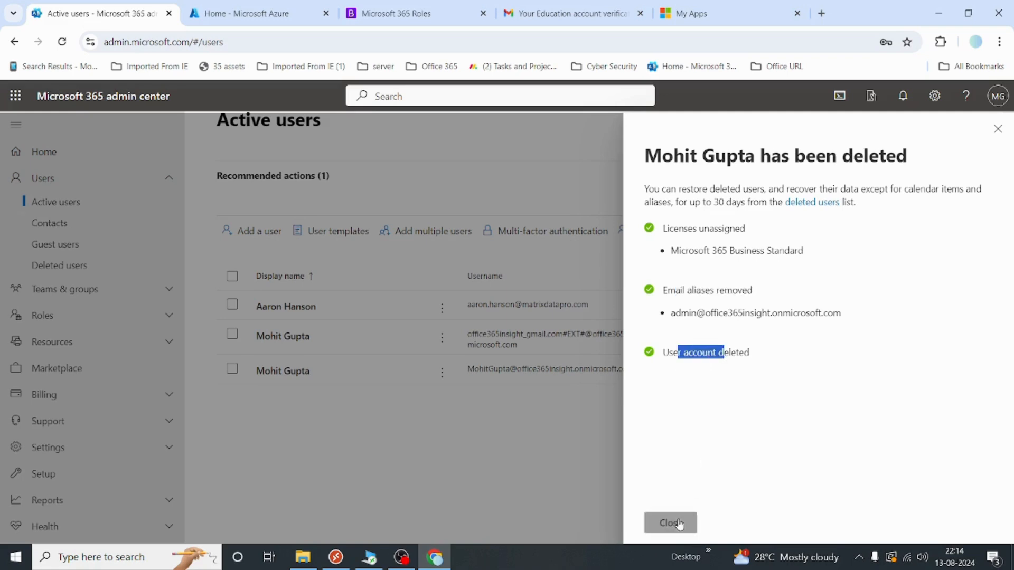
left_click(678, 523)
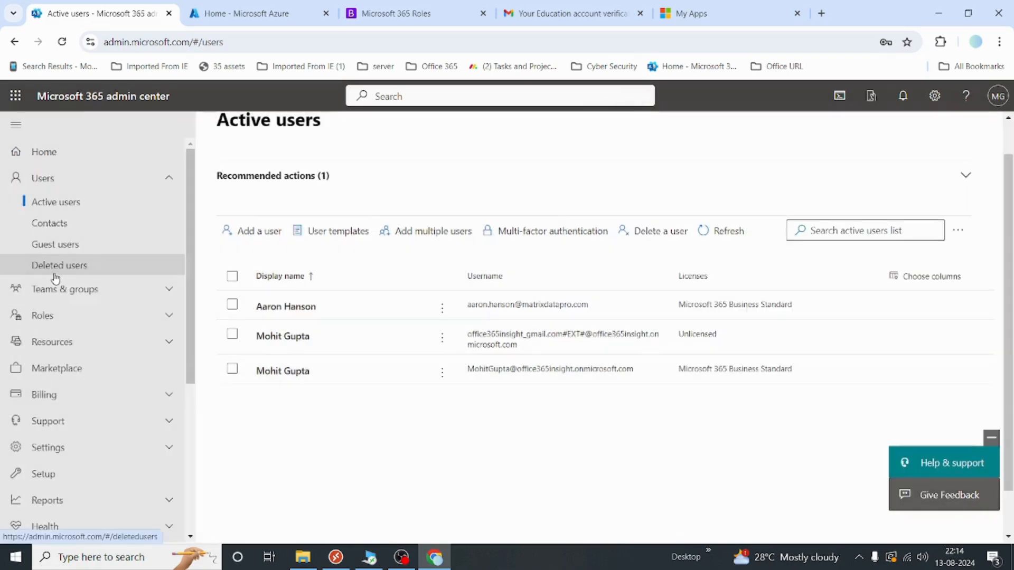
left_click(56, 267)
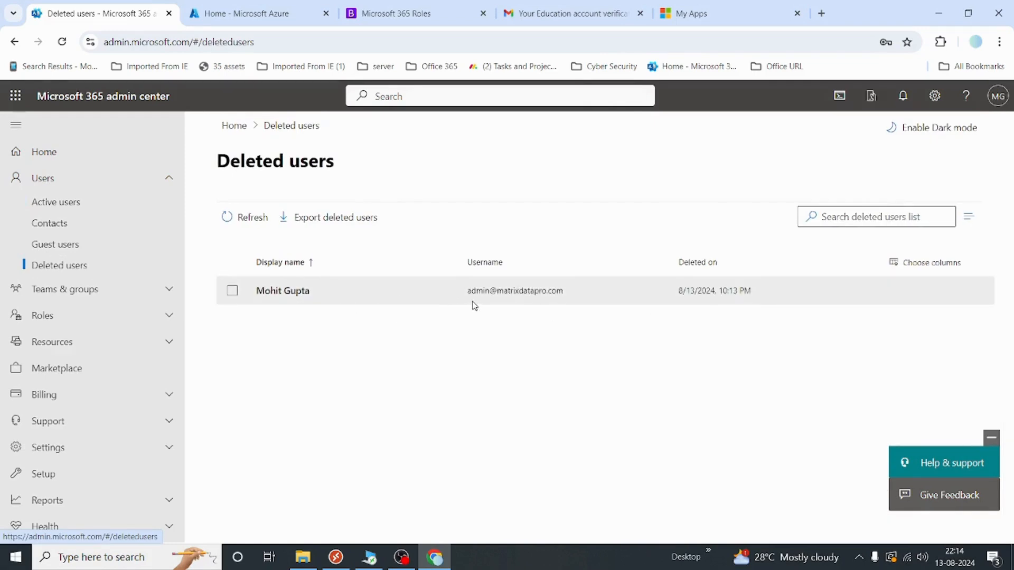
Restore the deleted user with a self-chosen password and no forced change at sign-in
left_click(232, 291)
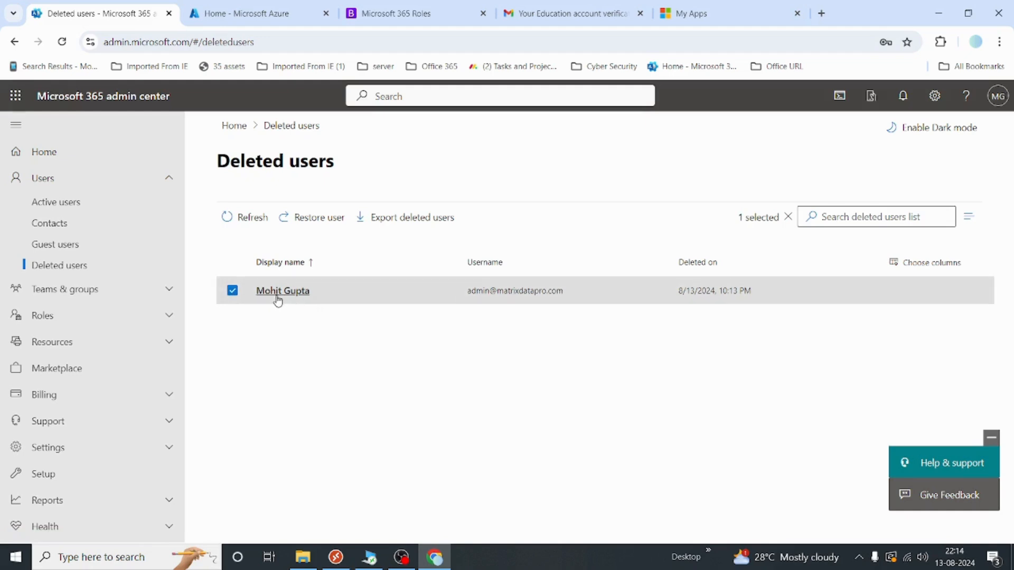
left_click(319, 220)
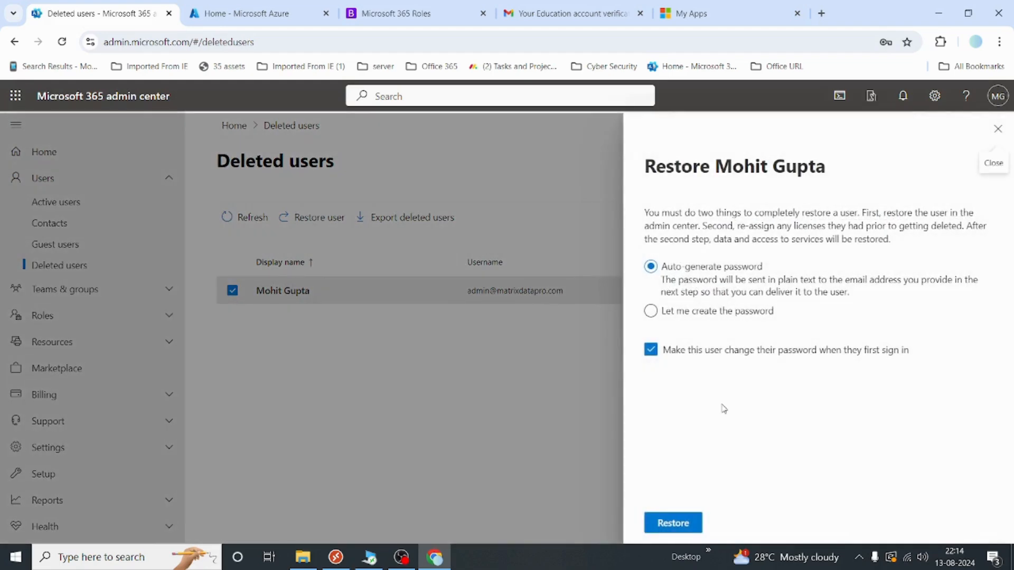
left_click(680, 313)
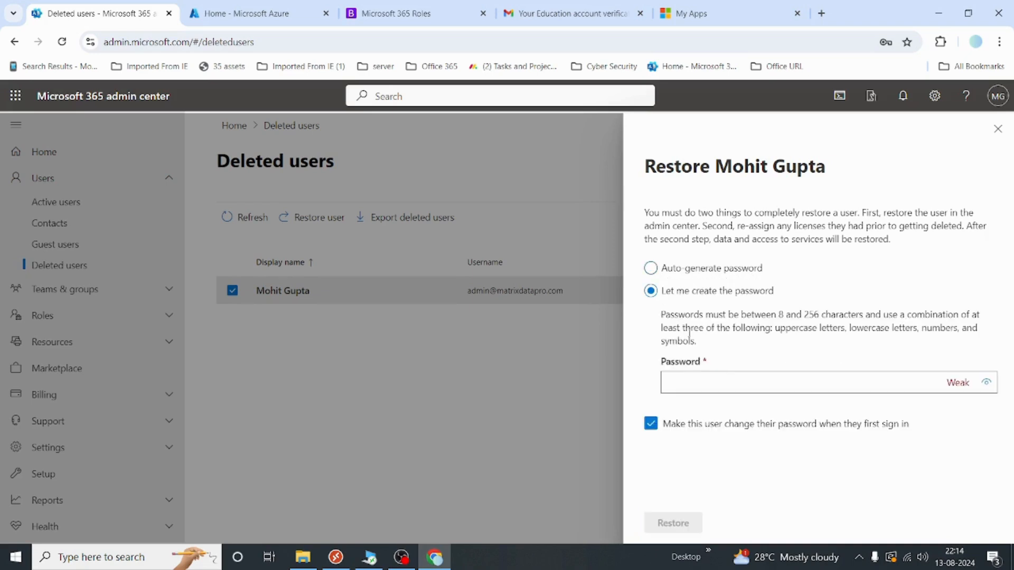
left_click(733, 381)
type("•••••••")
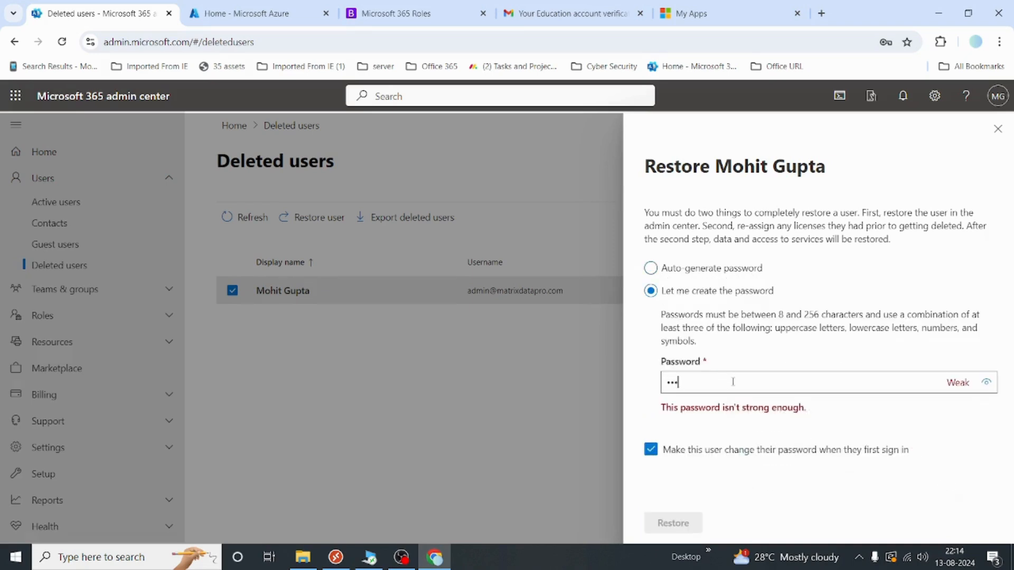
type("••••")
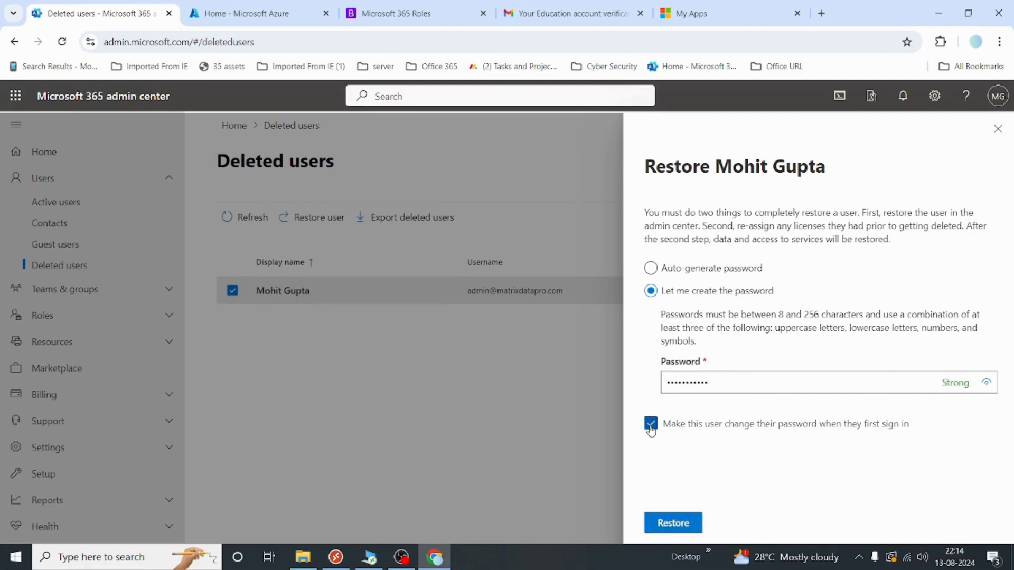
left_click(650, 426)
left_click(673, 523)
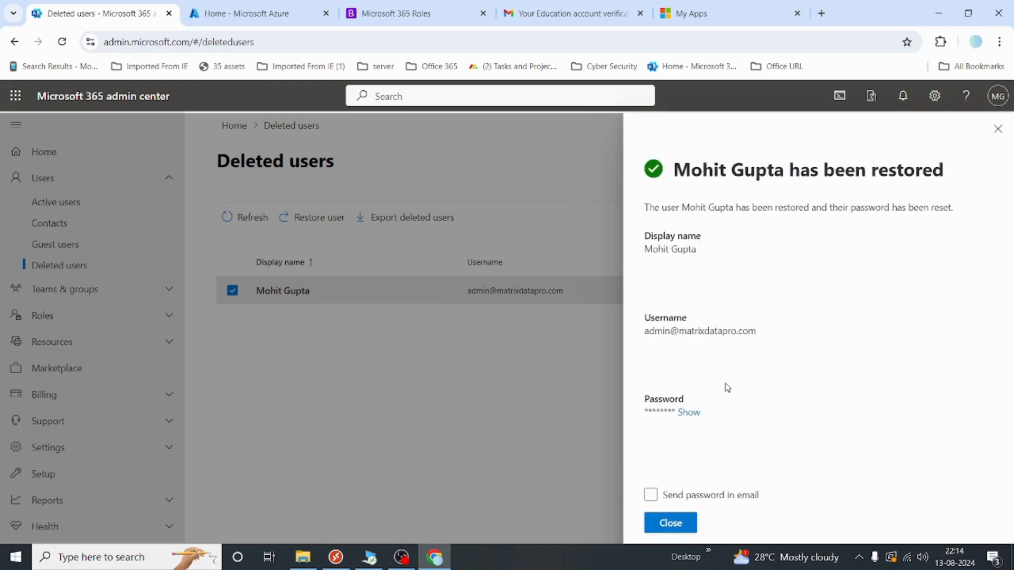
left_click(670, 523)
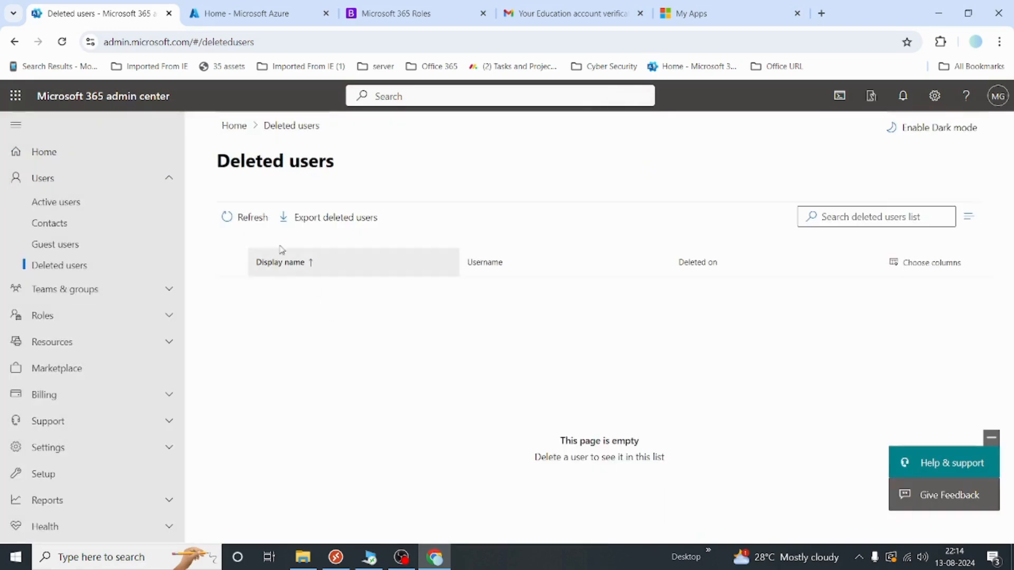
left_click(243, 217)
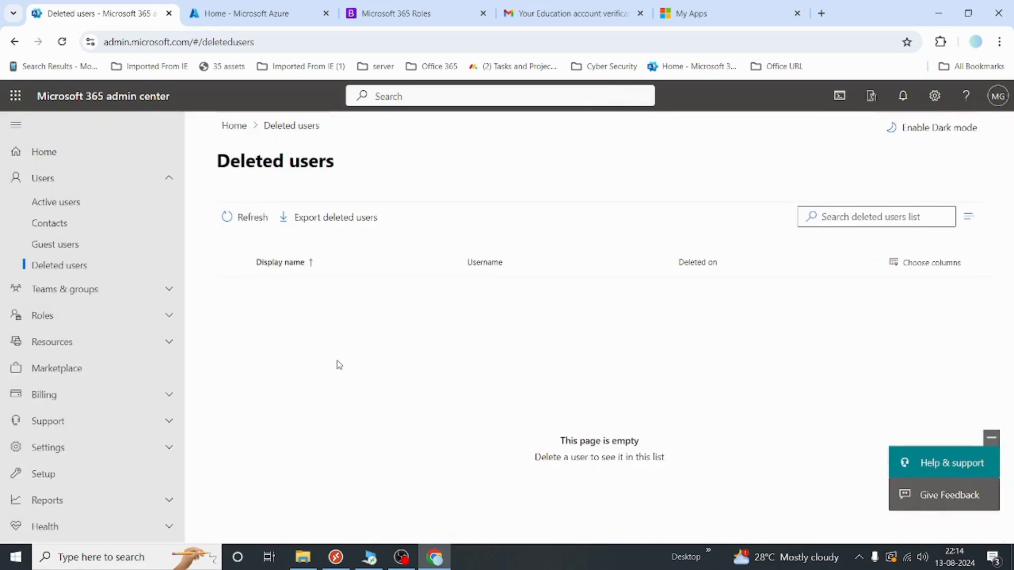
Assign the Microsoft 365 Business Standard licence to the restored user and save
left_click(77, 210)
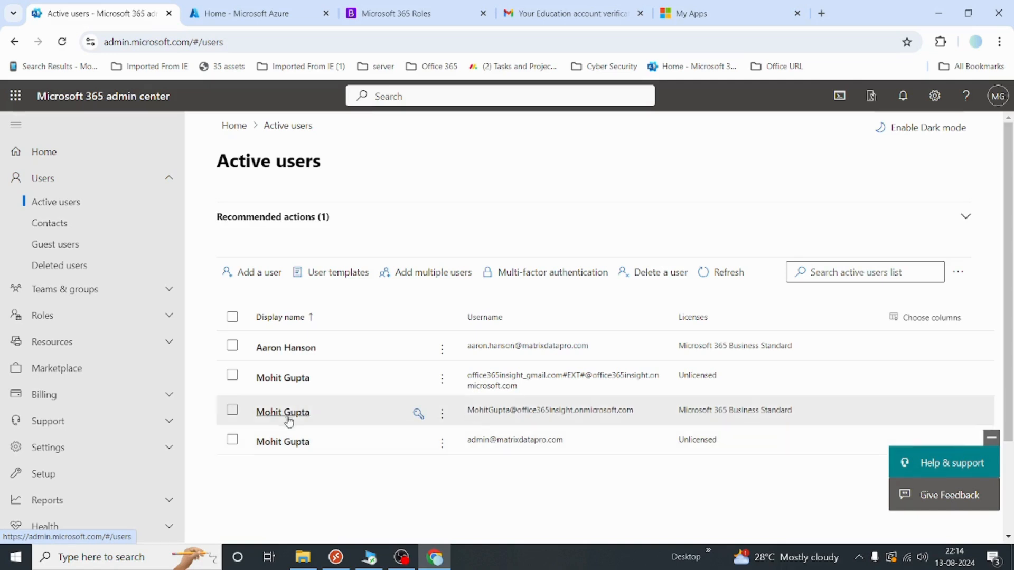
left_click(281, 442)
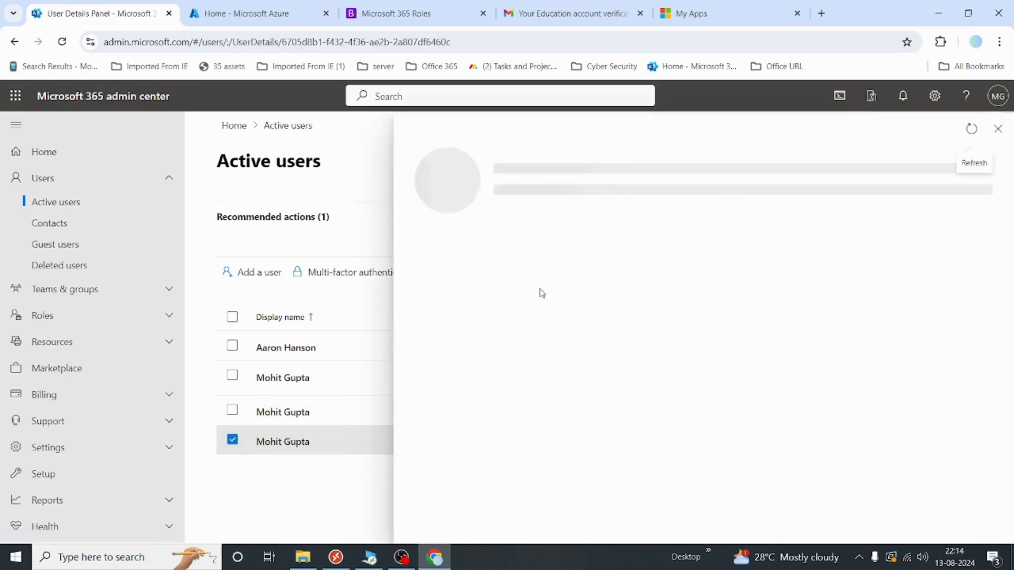
left_click(554, 249)
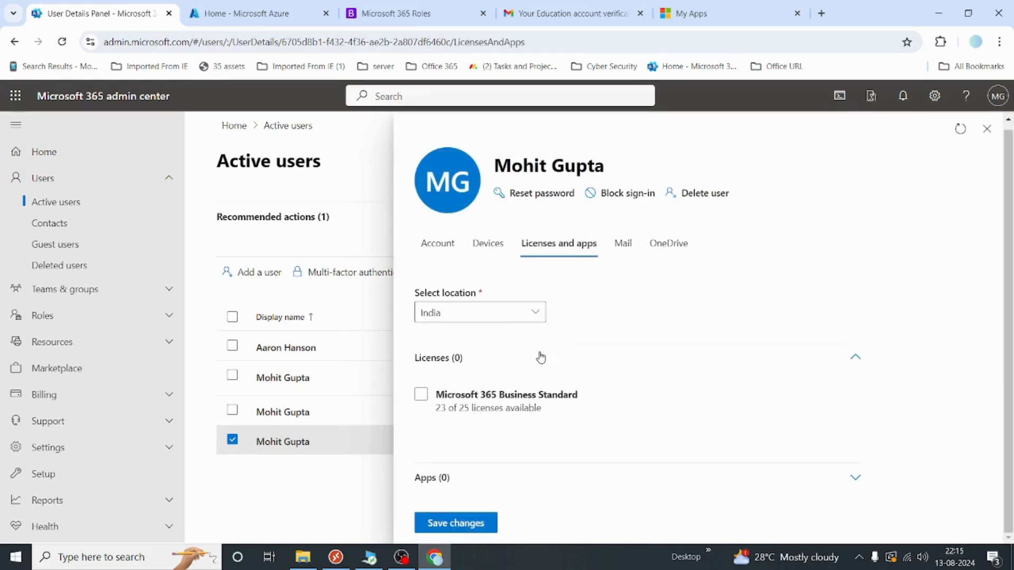
left_click(420, 394)
left_click(482, 522)
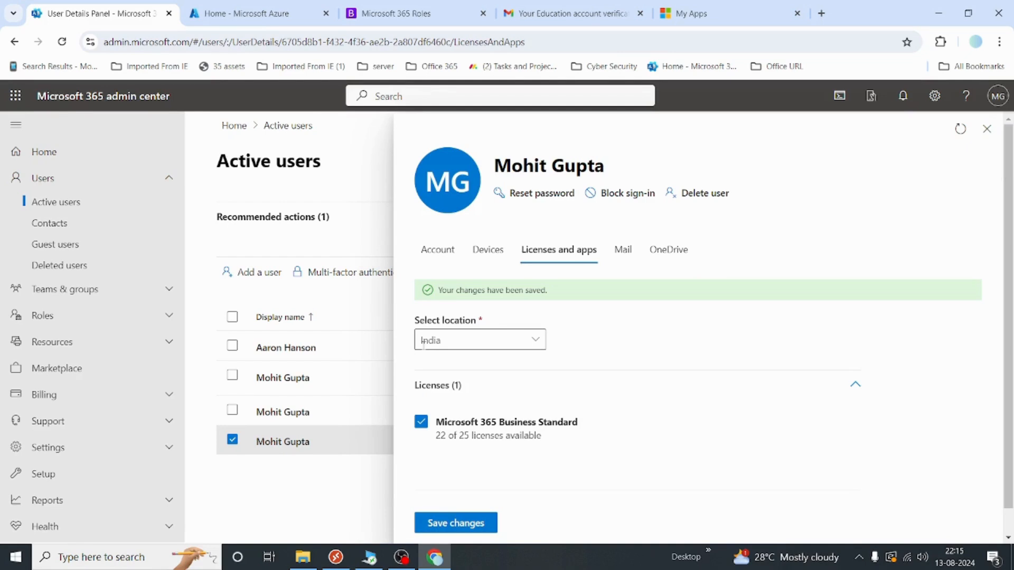
left_click(987, 130)
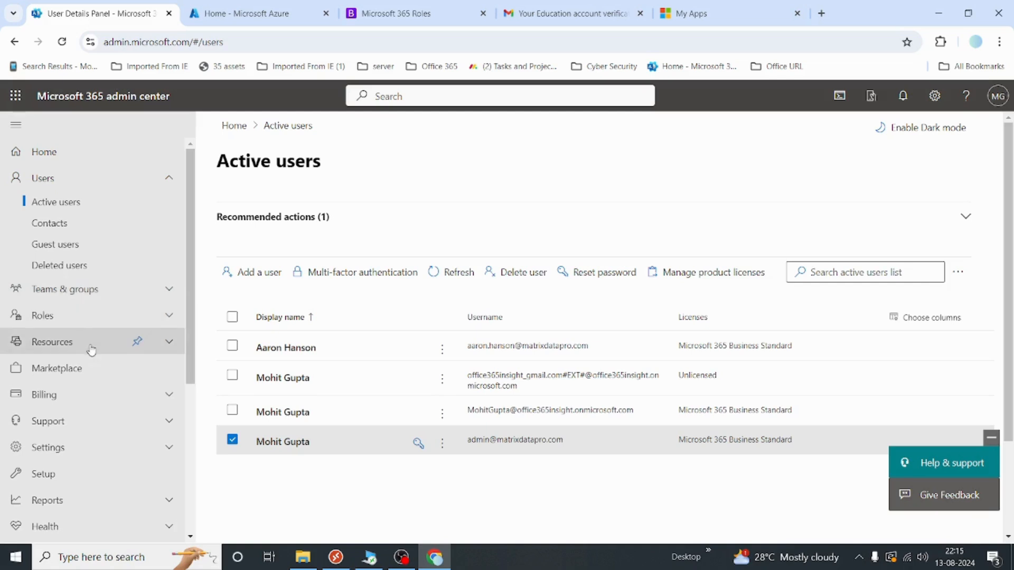
scroll(60, 406, "down", 5)
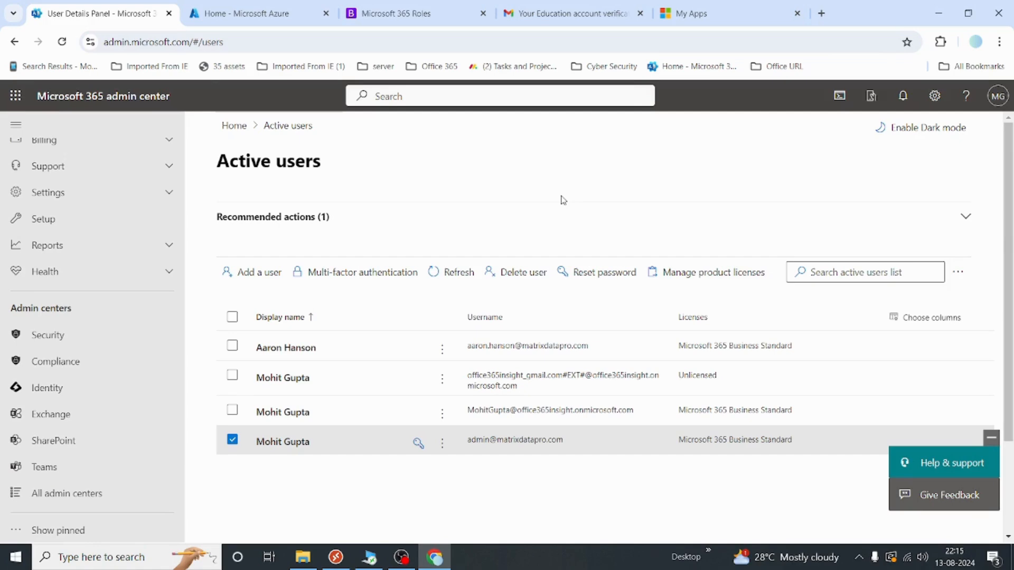
scroll(79, 380, "up", 5)
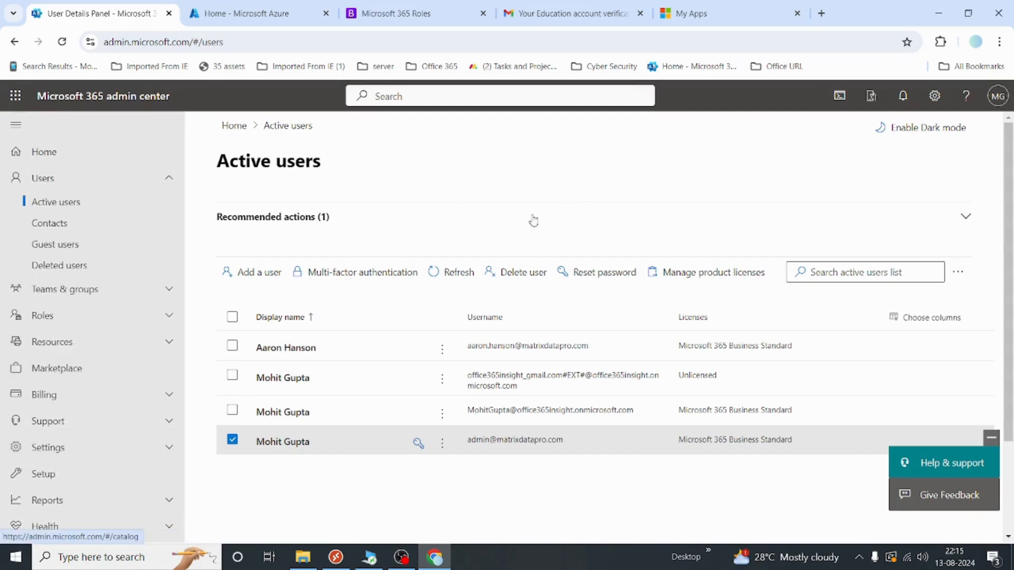